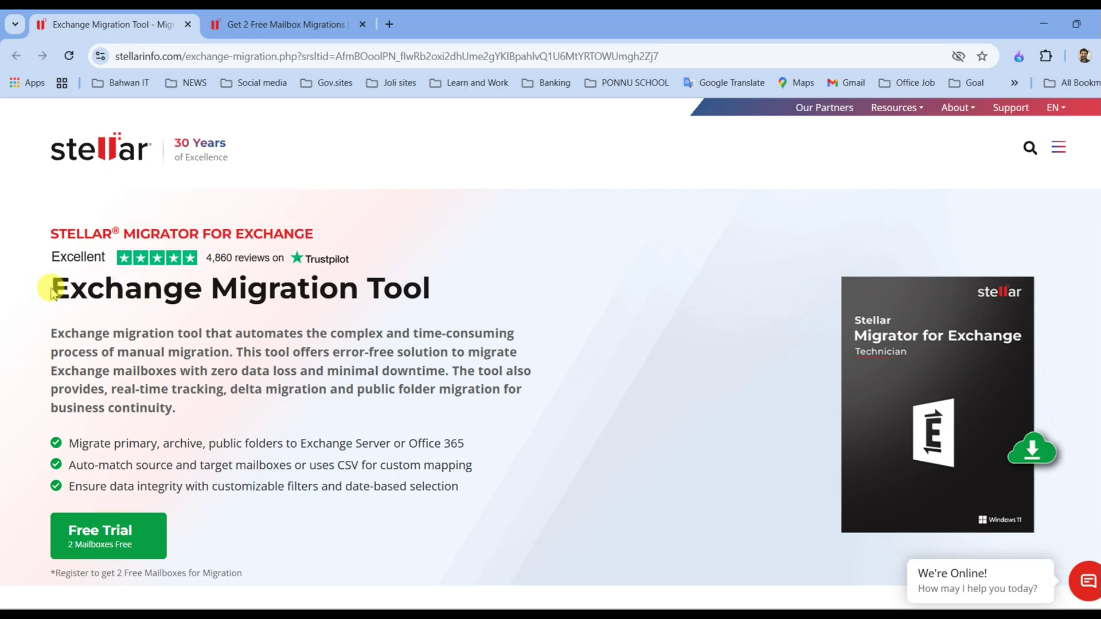
# Highlight the Exchange Migration Tool heading, the Office 365 migration bullet and the 2-free-mailboxes note.
pyautogui.moveTo(50, 288); pyautogui.dragTo(447, 289)
pyautogui.click(344, 334)
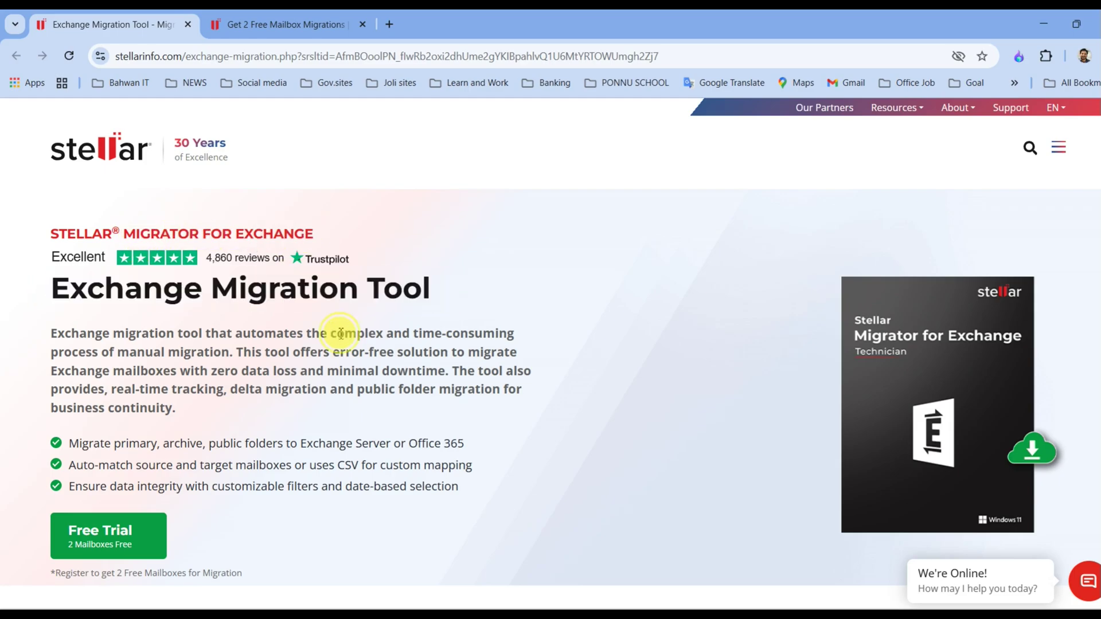
pyautogui.scroll(-1, 228, 443)
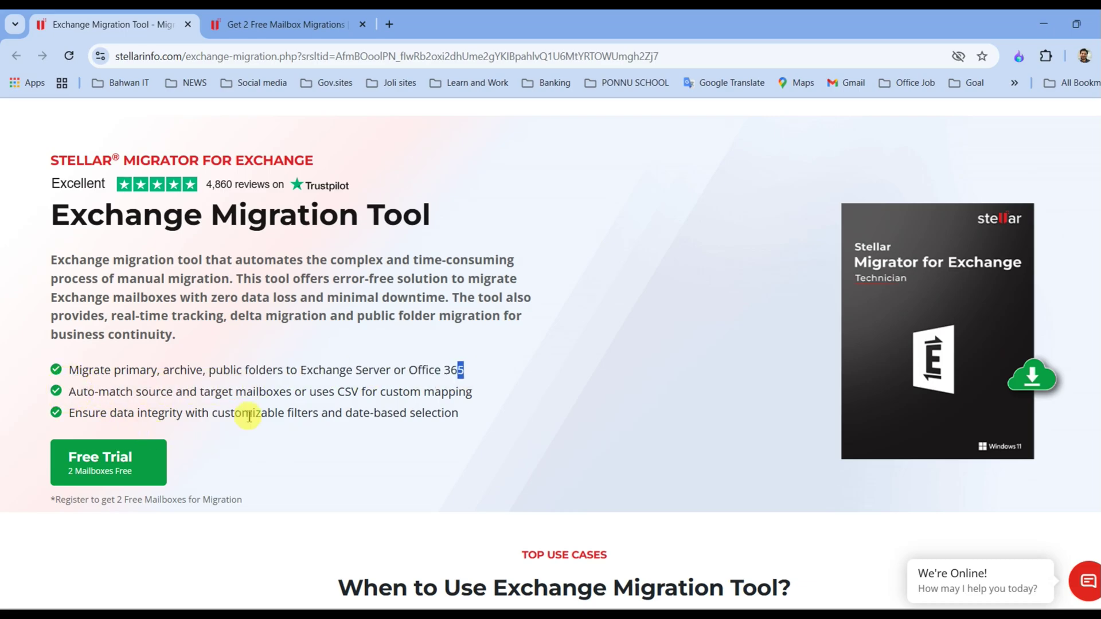
pyautogui.scroll(1, 330, 447)
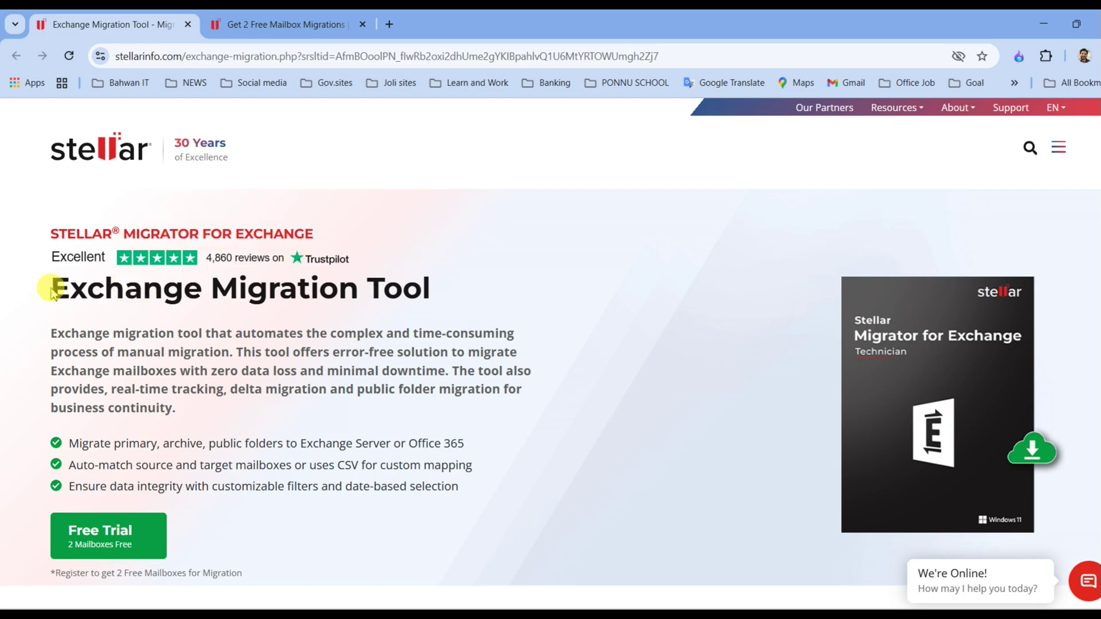
pyautogui.moveTo(50, 287); pyautogui.dragTo(436, 288)
pyautogui.click(342, 334)
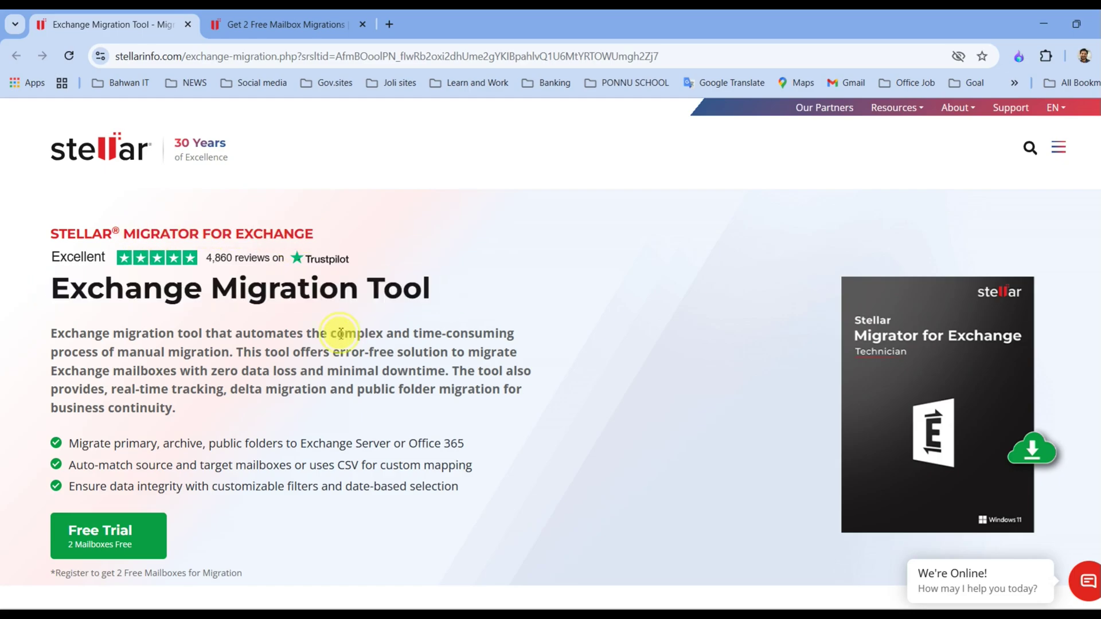
pyautogui.scroll(-1, 229, 443)
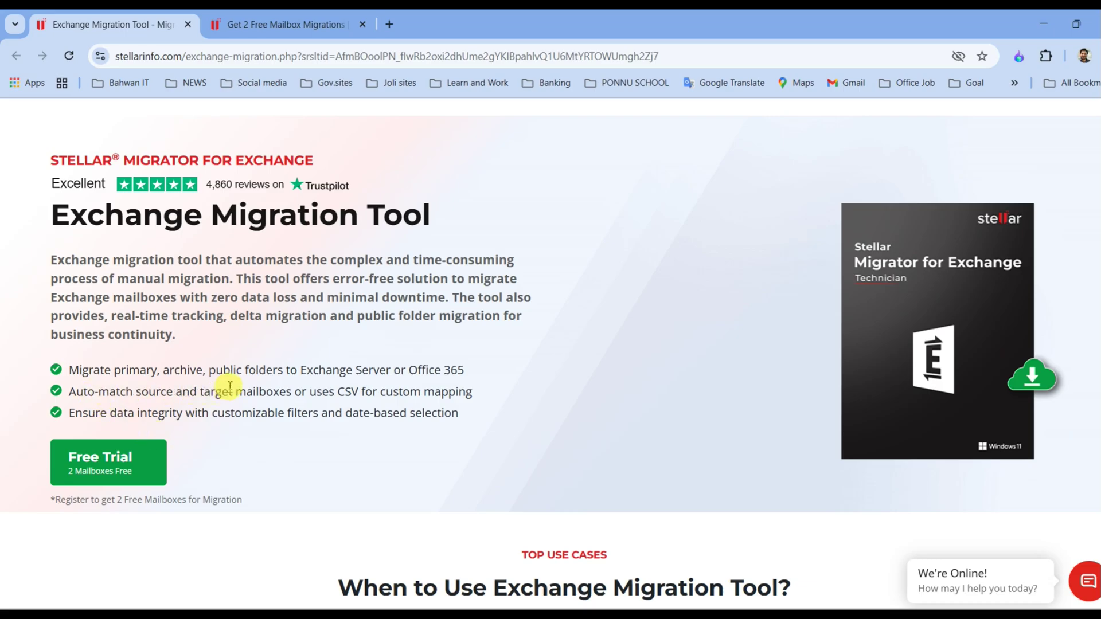
pyautogui.moveTo(459, 373); pyautogui.dragTo(68, 390)
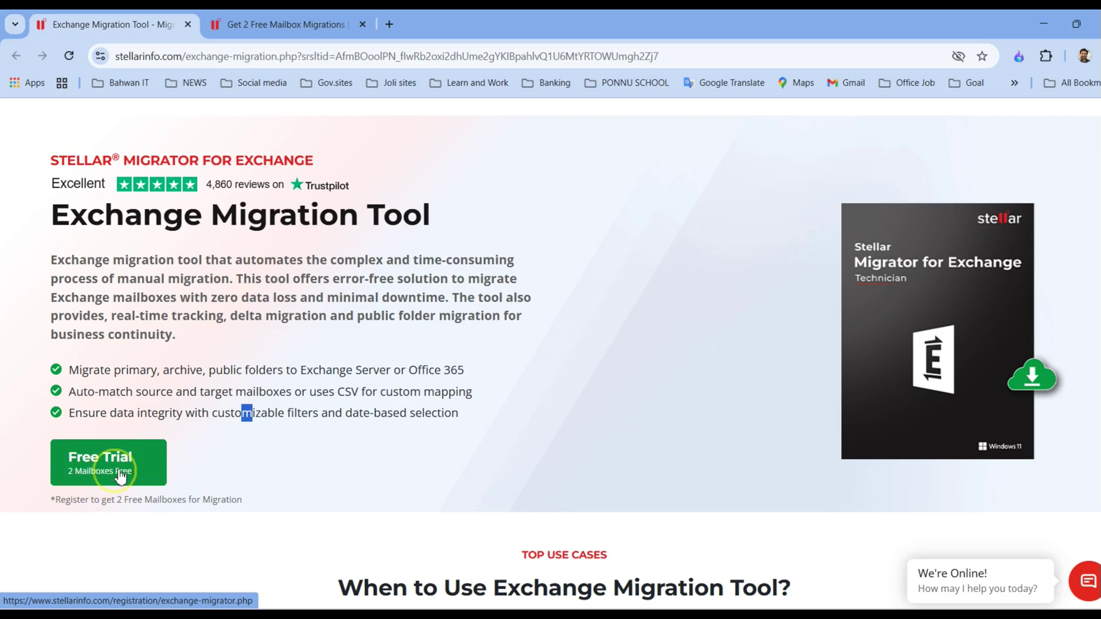
pyautogui.moveTo(55, 500); pyautogui.dragTo(248, 499)
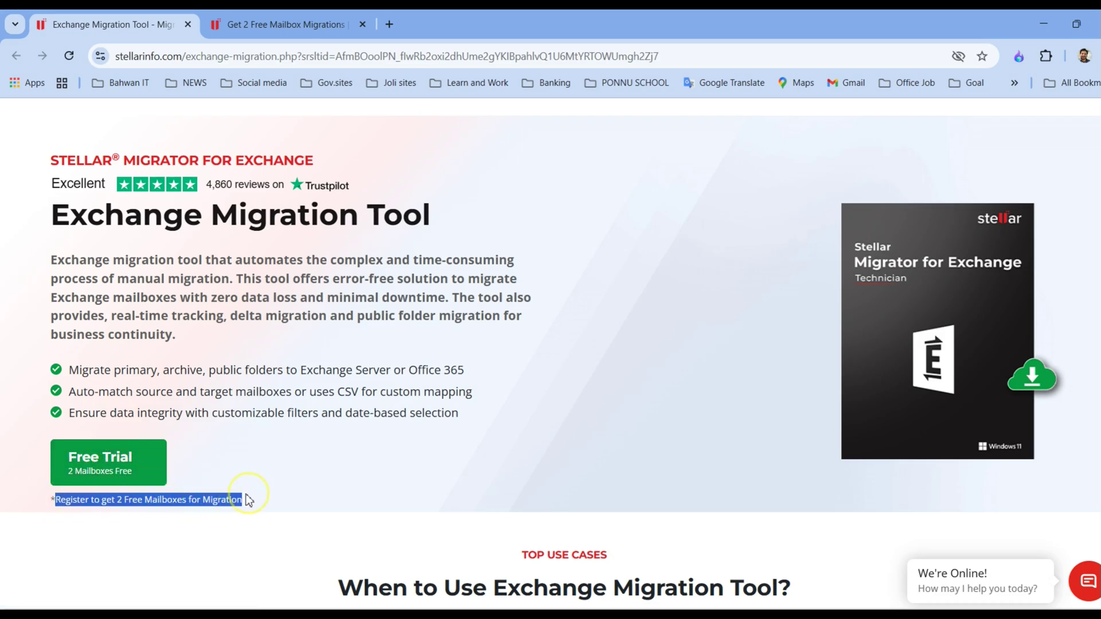
# Bring up the free trial registration form and point out its First Name, Last Name, Email id and Phone Number fields.
pyautogui.click(135, 463)
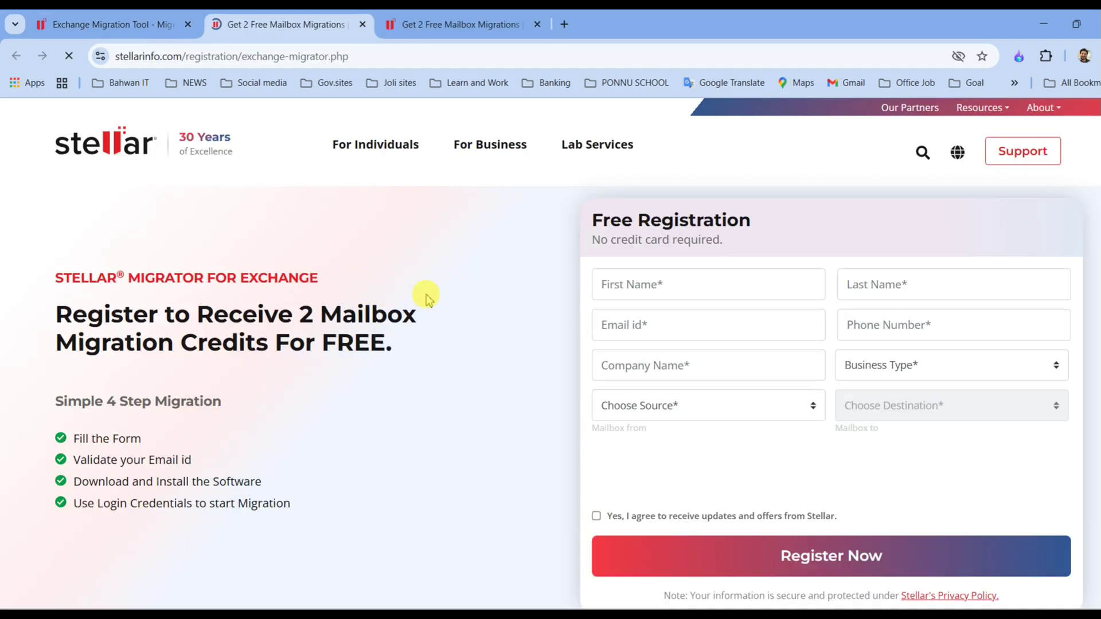
pyautogui.click(689, 290)
pyautogui.click(853, 282)
pyautogui.click(679, 324)
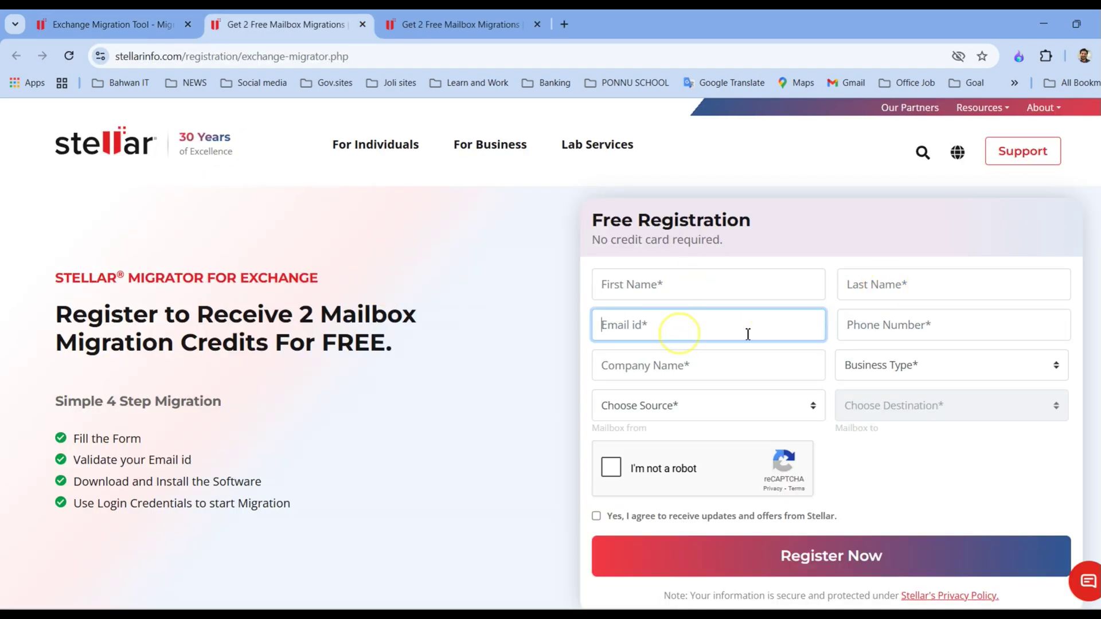
pyautogui.click(865, 321)
pyautogui.scroll(-2, 676, 387)
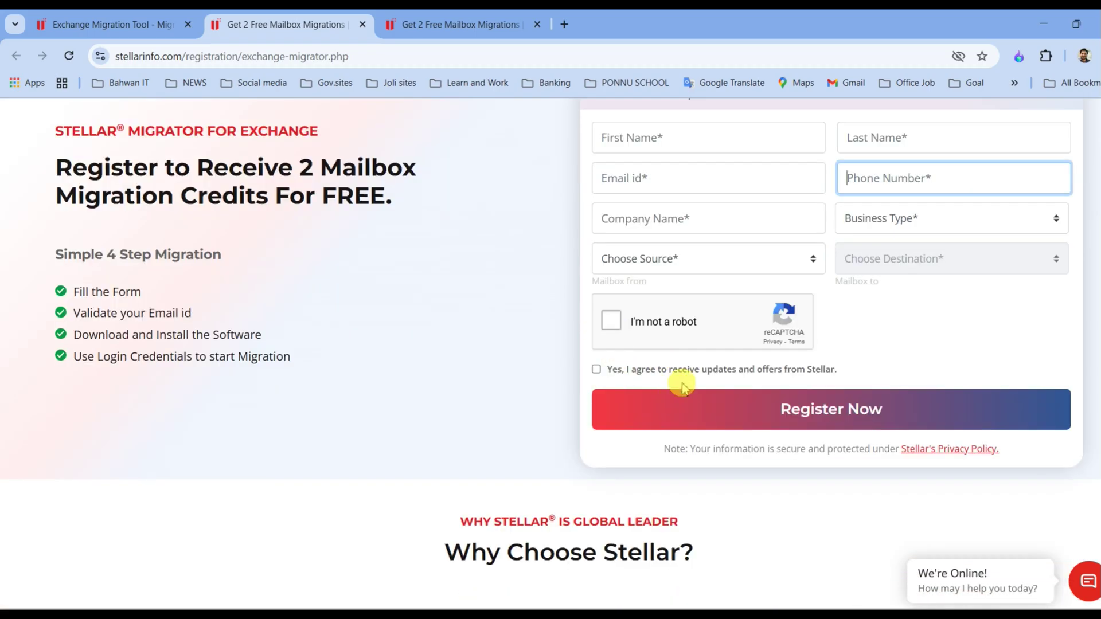
pyautogui.moveTo(74, 291); pyautogui.dragTo(155, 294)
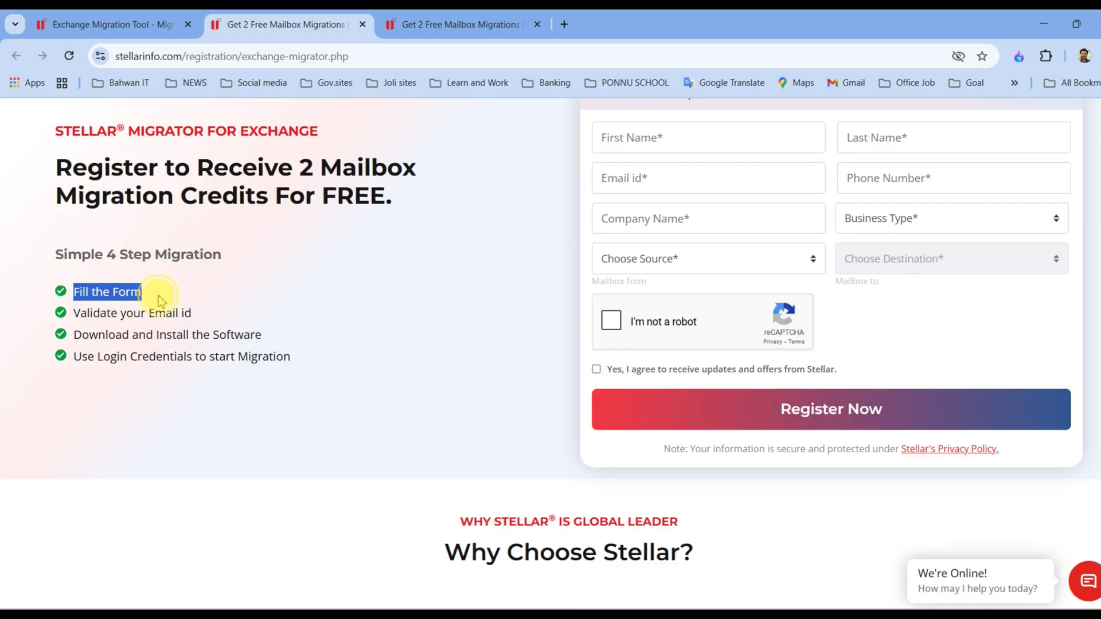
pyautogui.scroll(2, 711, 287)
pyautogui.click(668, 283)
pyautogui.click(857, 283)
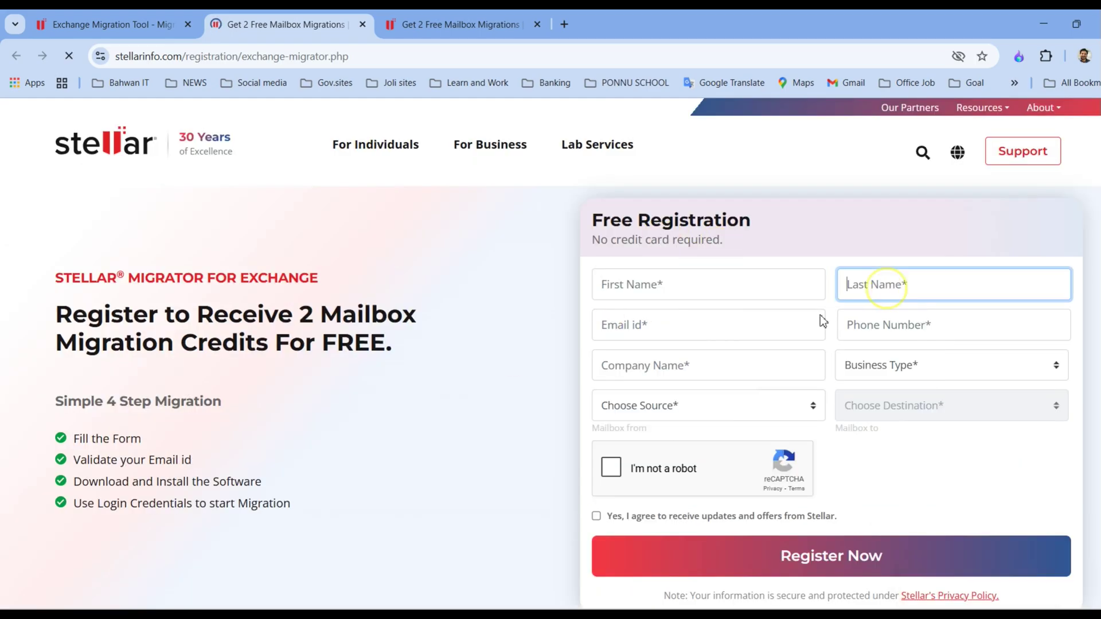
pyautogui.click(680, 321)
pyautogui.click(873, 325)
pyautogui.scroll(-2, 676, 385)
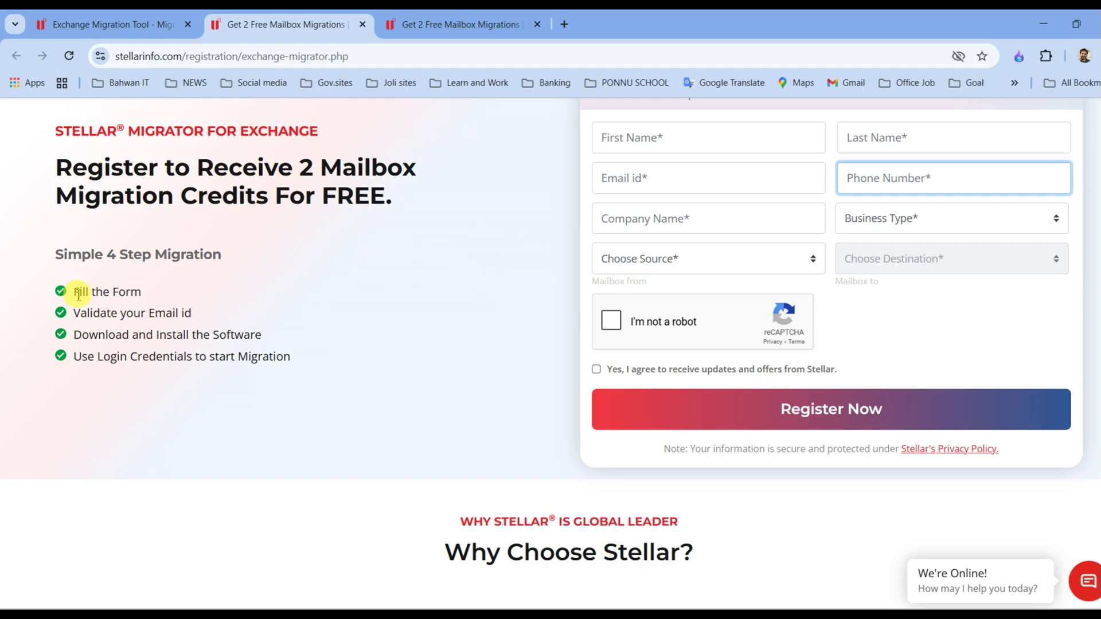
pyautogui.moveTo(75, 292); pyautogui.dragTo(153, 296)
pyautogui.scroll(2, 705, 247)
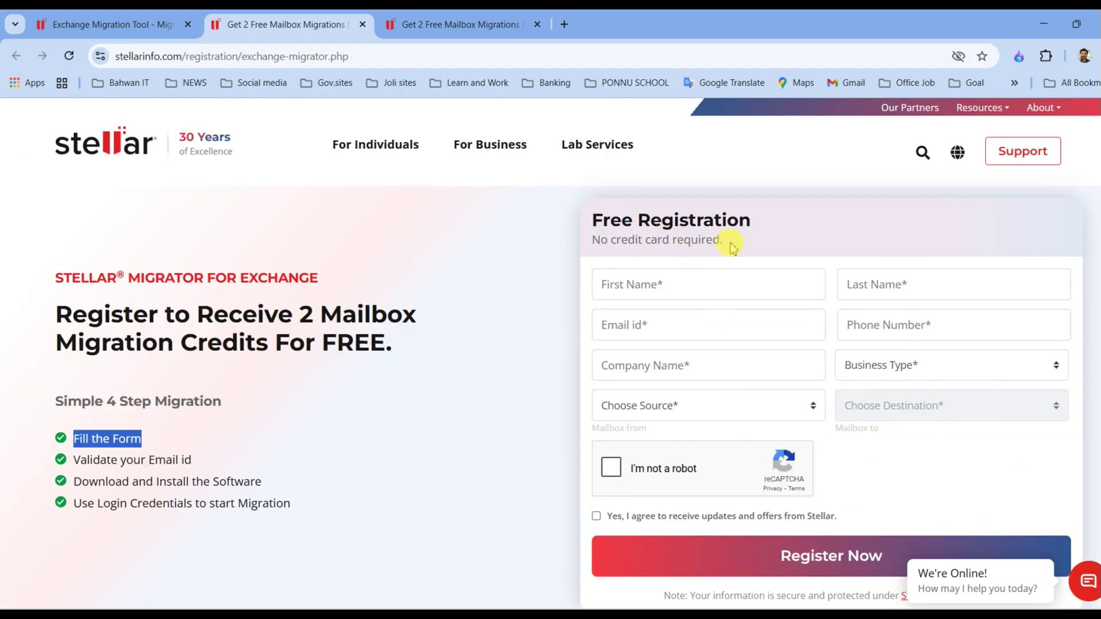
# Walk through the Simple 4 Step Migration list and the free migration credits heading.
pyautogui.click(192, 462)
pyautogui.moveTo(191, 463); pyautogui.dragTo(89, 461)
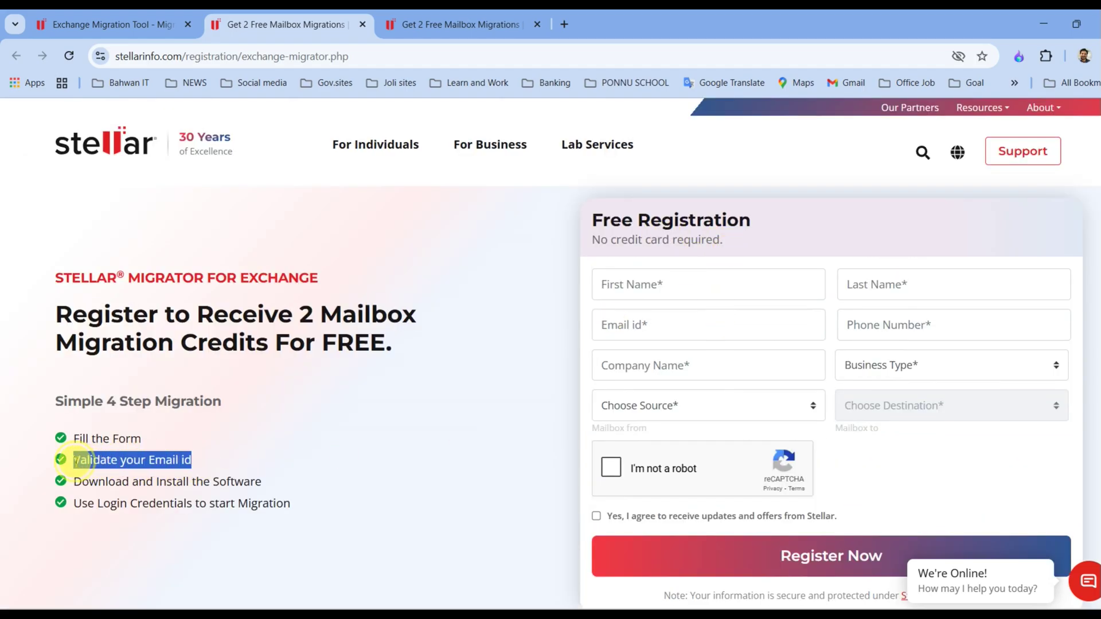
pyautogui.moveTo(262, 481); pyautogui.dragTo(68, 495)
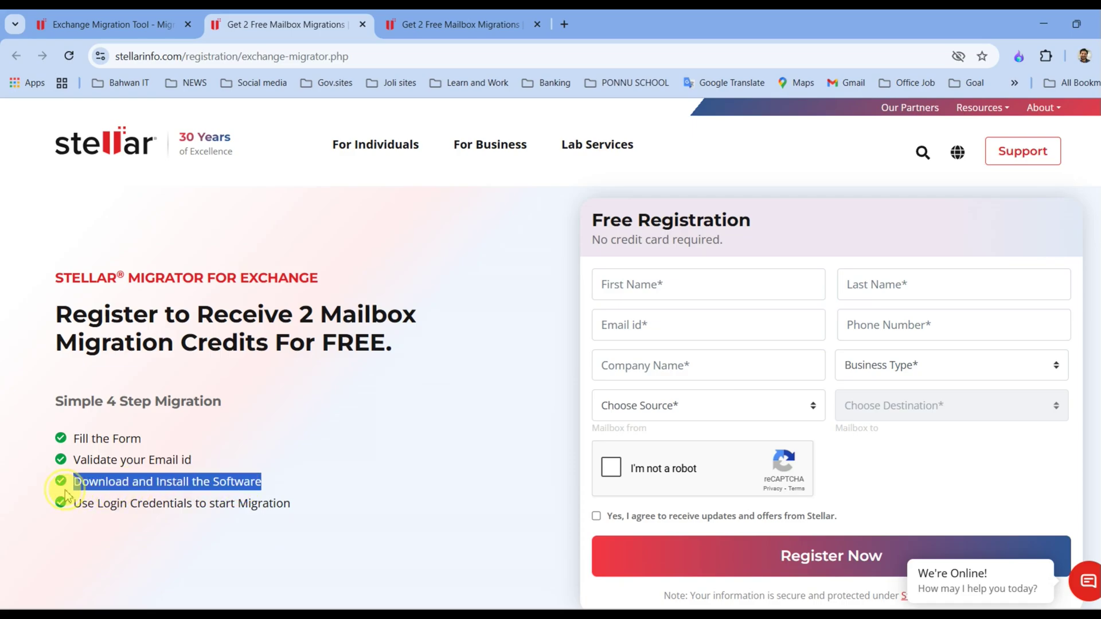
pyautogui.moveTo(283, 504); pyautogui.dragTo(61, 502)
pyautogui.click(283, 500)
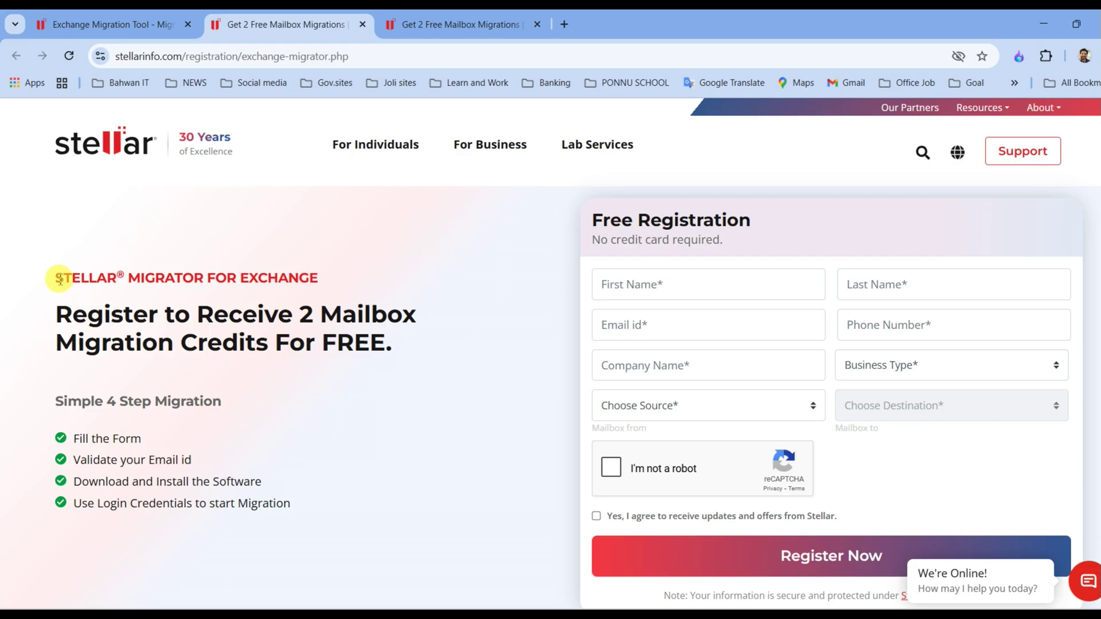
pyautogui.moveTo(56, 314); pyautogui.dragTo(402, 351)
pyautogui.click(419, 377)
pyautogui.tripleClick(137, 440)
pyautogui.click(191, 463)
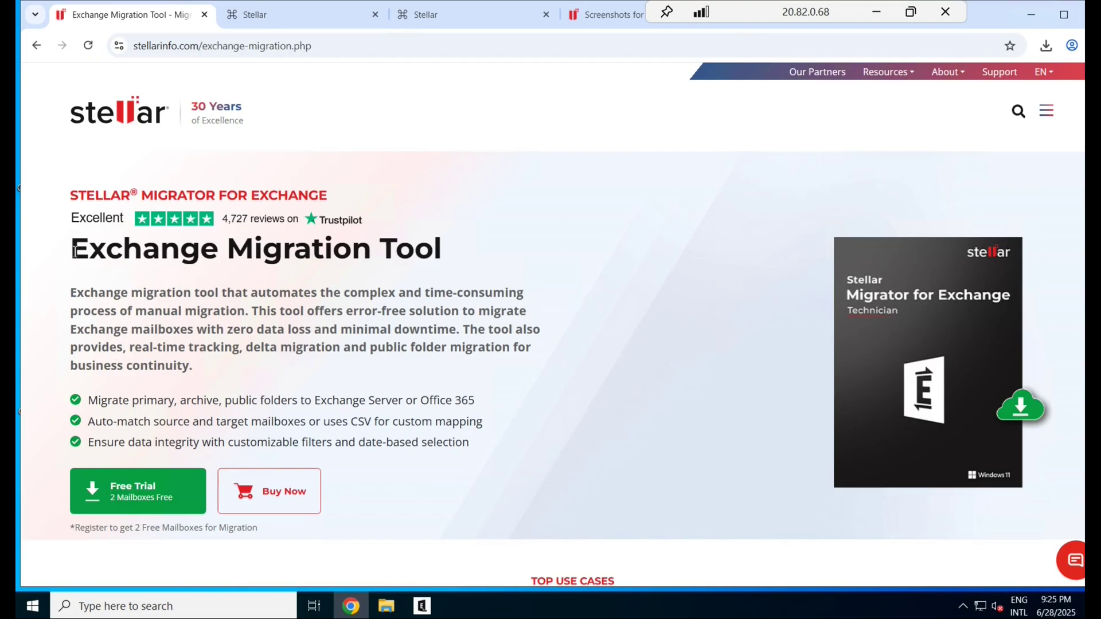
pyautogui.moveTo(75, 250); pyautogui.dragTo(412, 274)
pyautogui.click(77, 194)
# Run the StellarMigratorforExchange installer from Downloads as administrator.
pyautogui.click(122, 196)
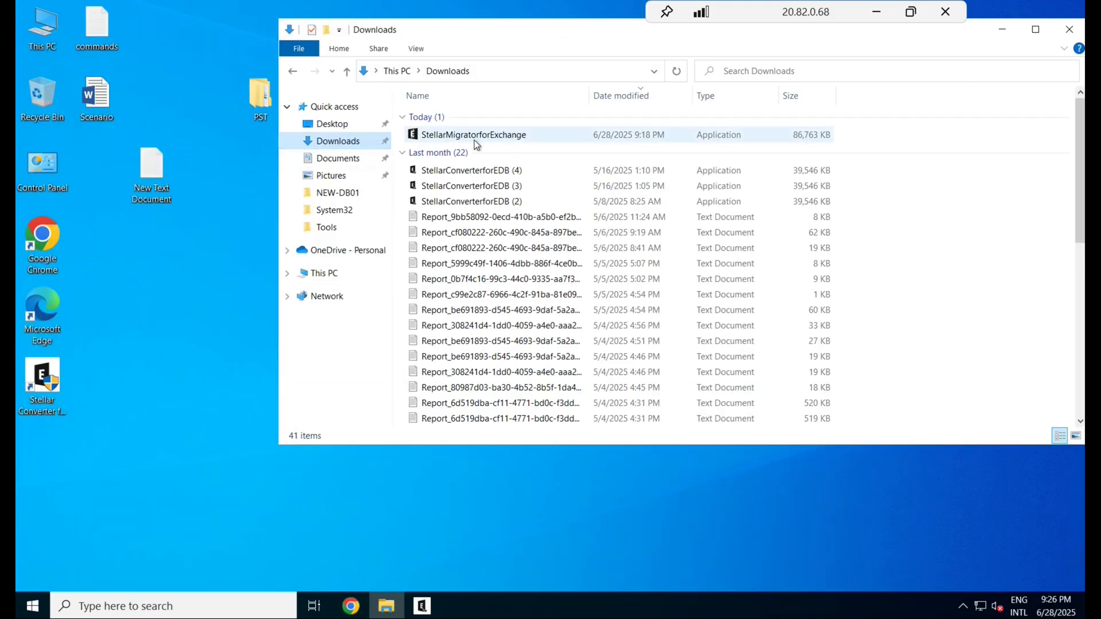
pyautogui.click(486, 136)
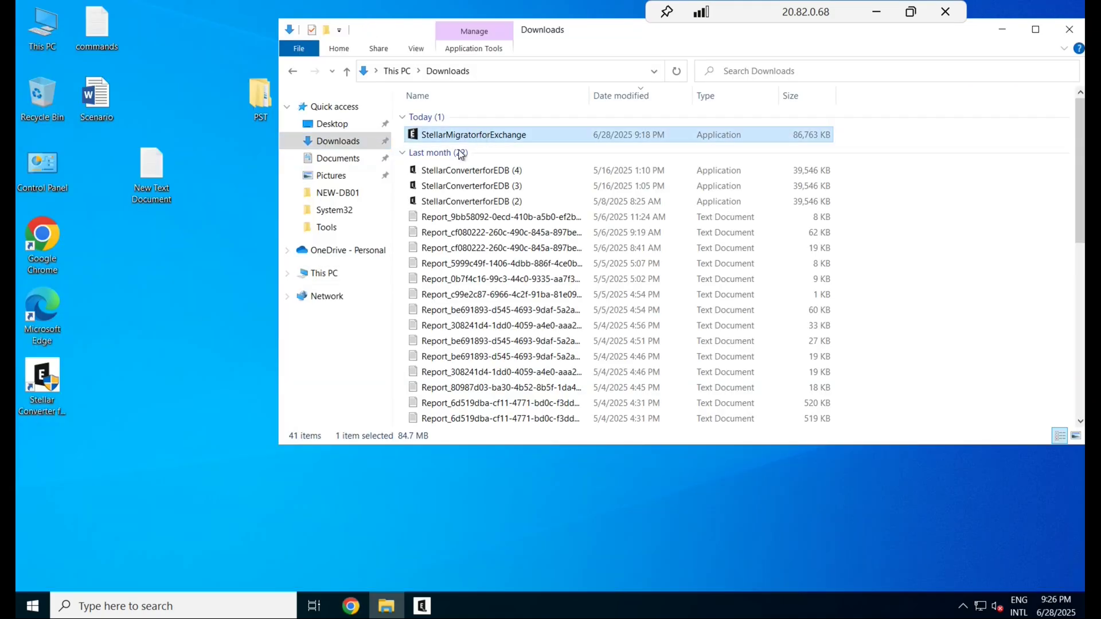
pyautogui.rightClick(464, 139)
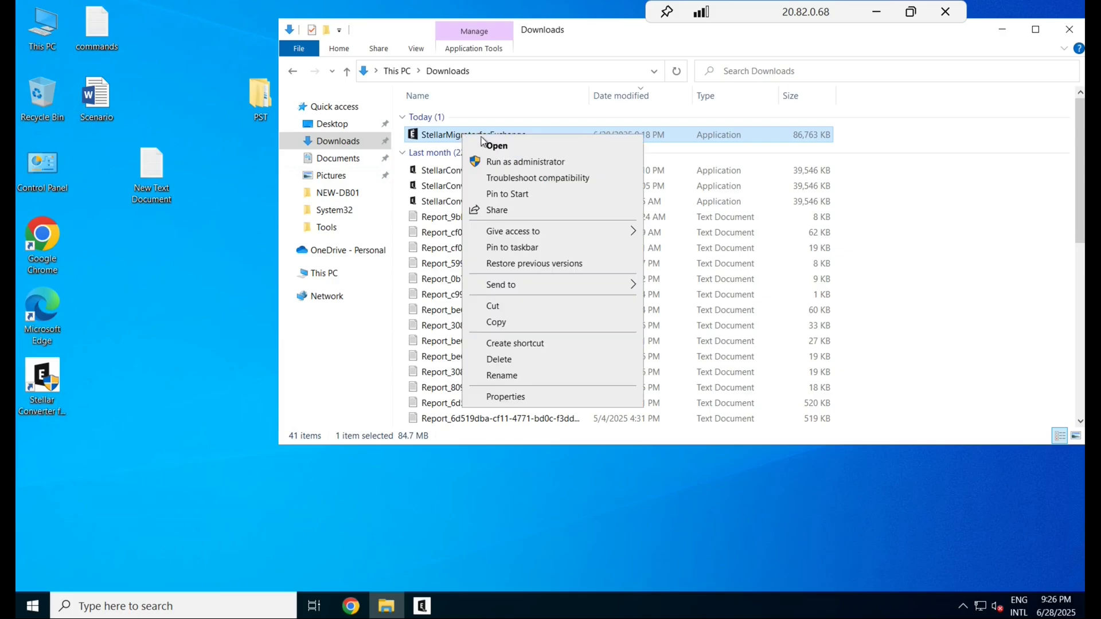
pyautogui.click(518, 163)
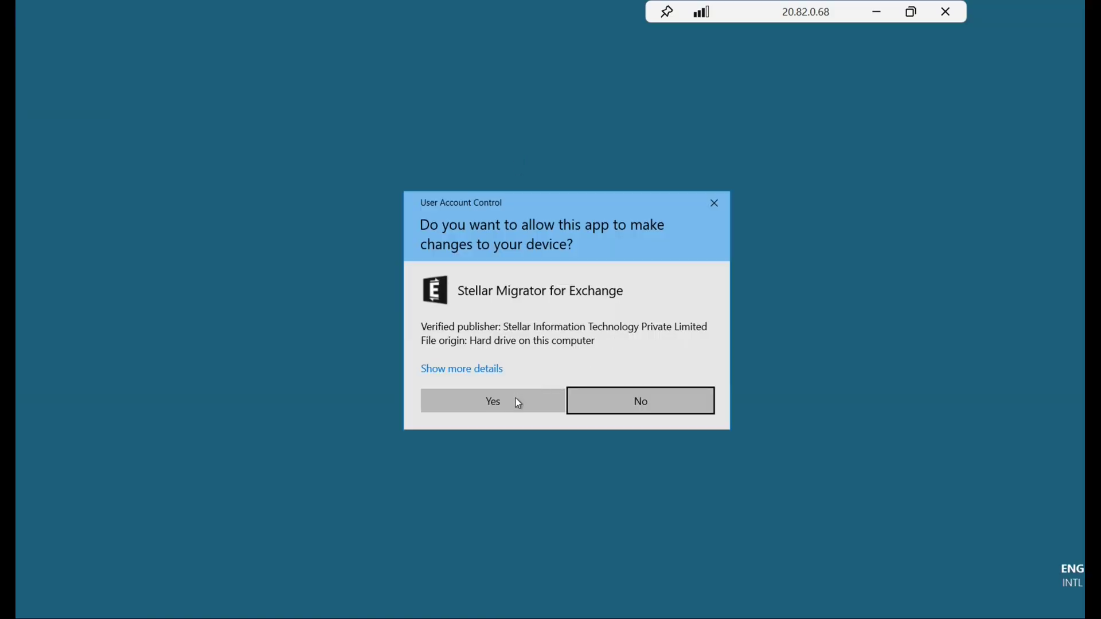
# Install Stellar Migrator with default location, start menu folder and desktop shortcut, then launch it.
pyautogui.click(517, 403)
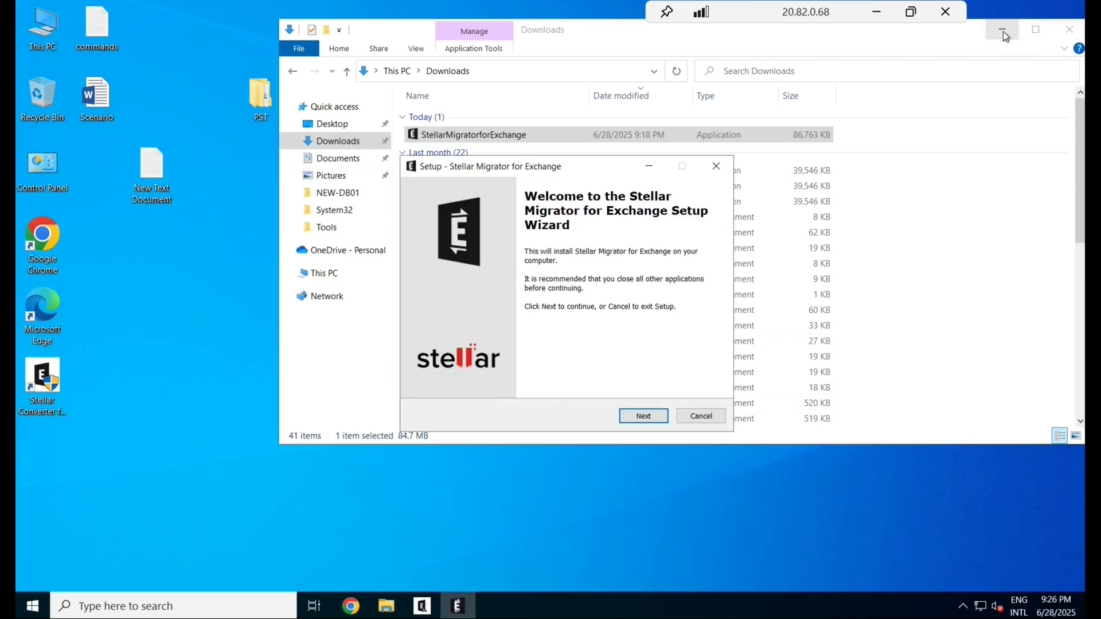
pyautogui.click(1003, 31)
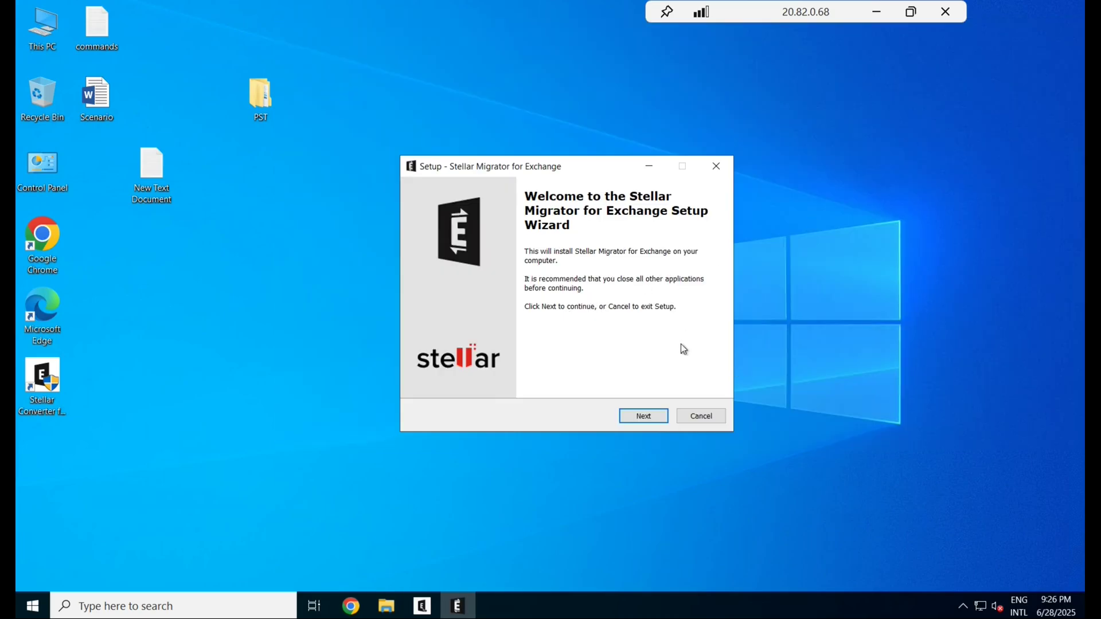
pyautogui.click(645, 418)
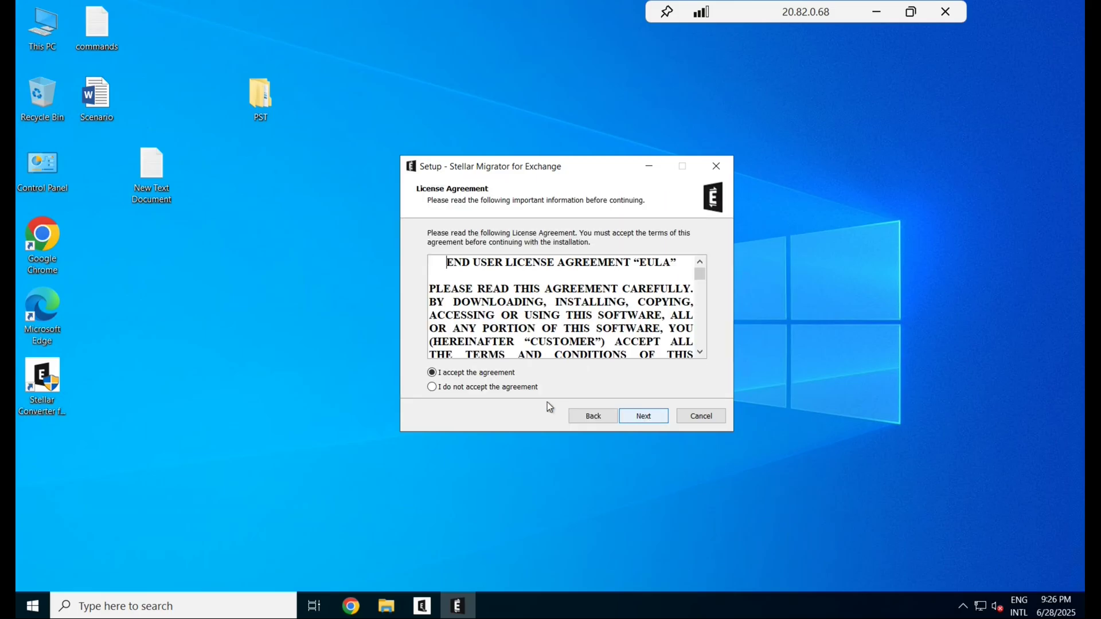
pyautogui.click(645, 416)
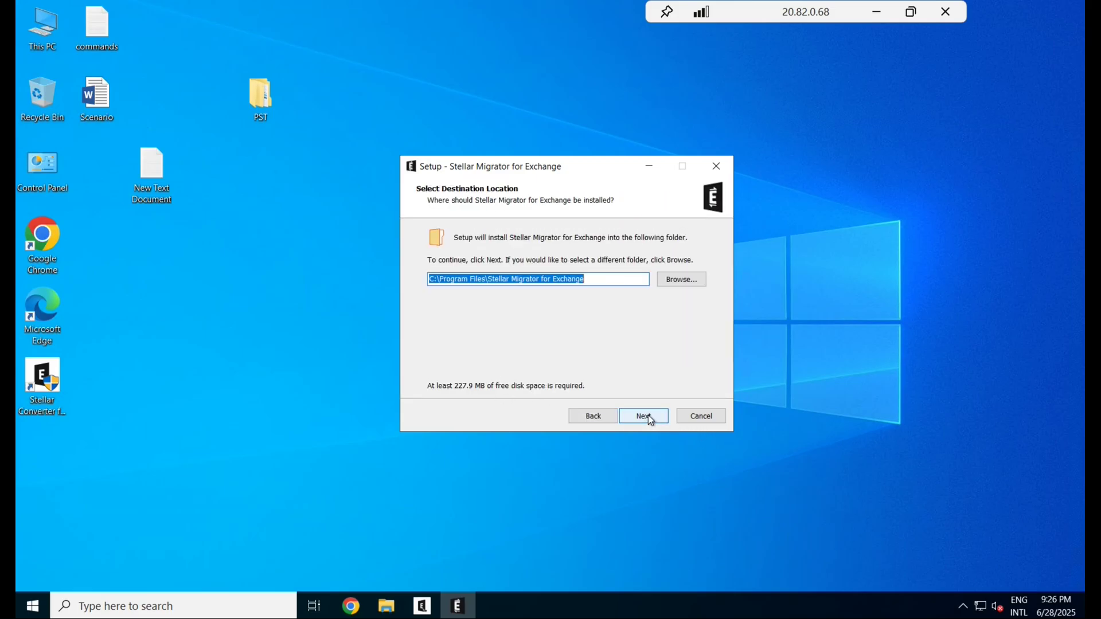
pyautogui.click(648, 415)
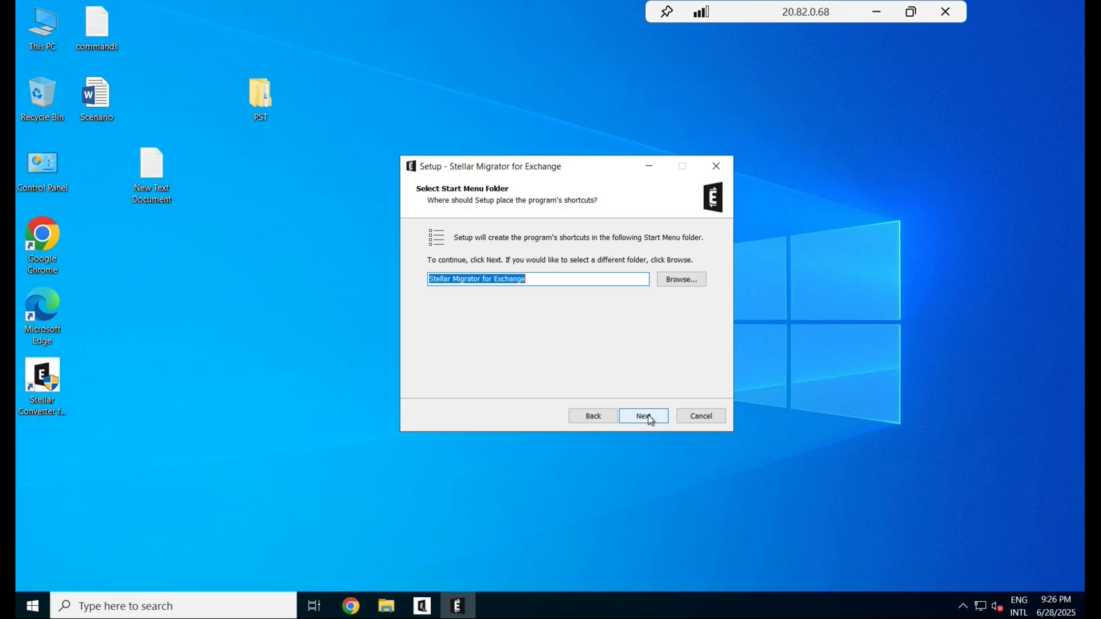
pyautogui.click(648, 415)
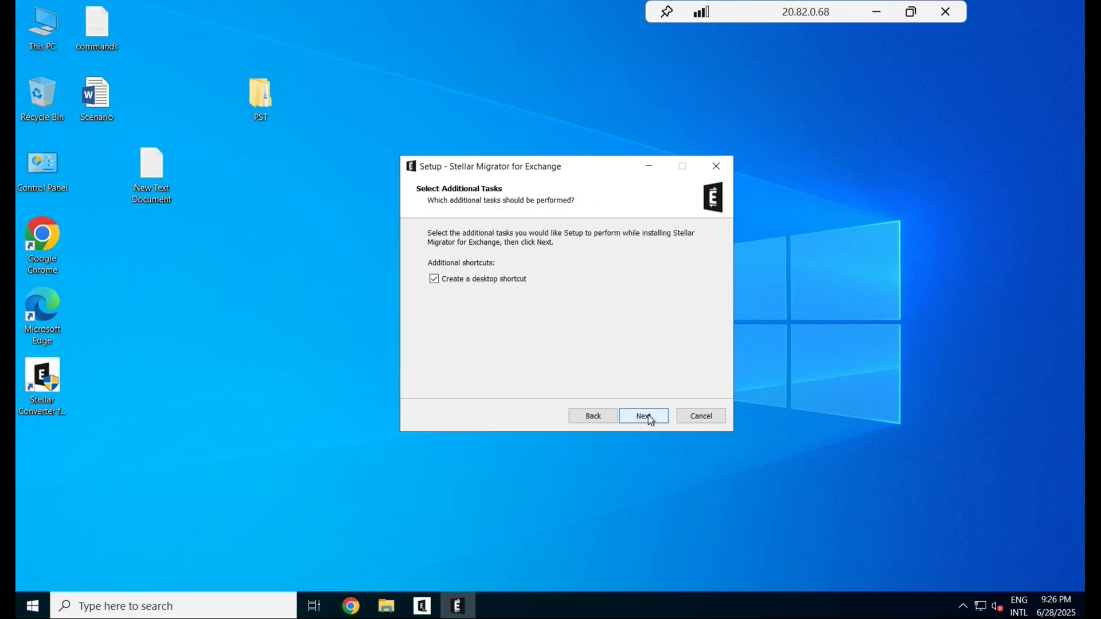
pyautogui.click(648, 415)
pyautogui.click(650, 417)
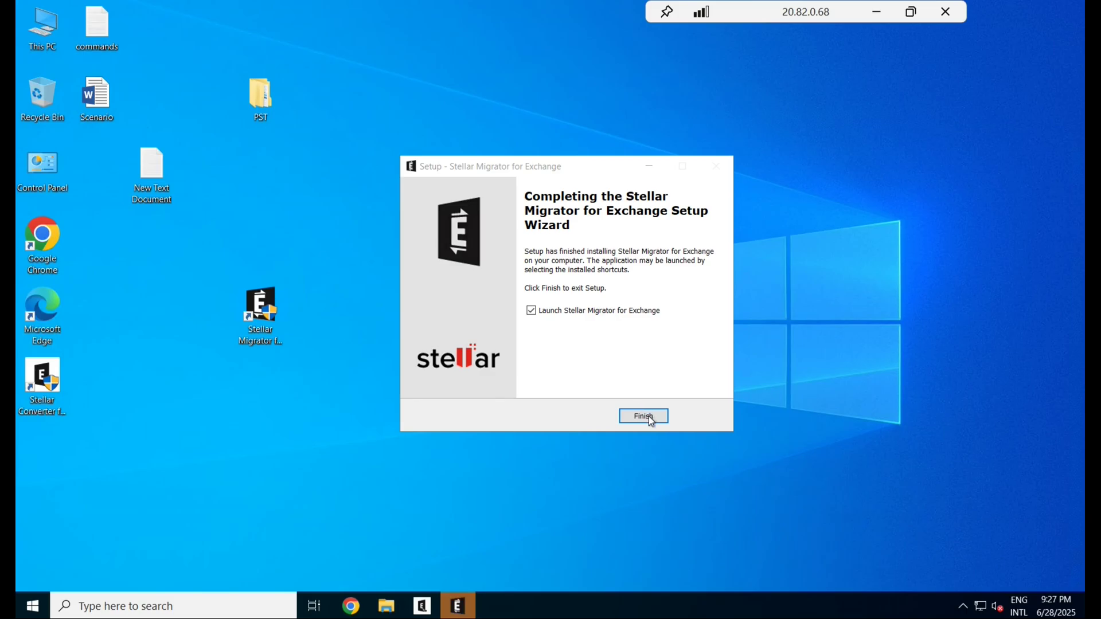
pyautogui.click(648, 416)
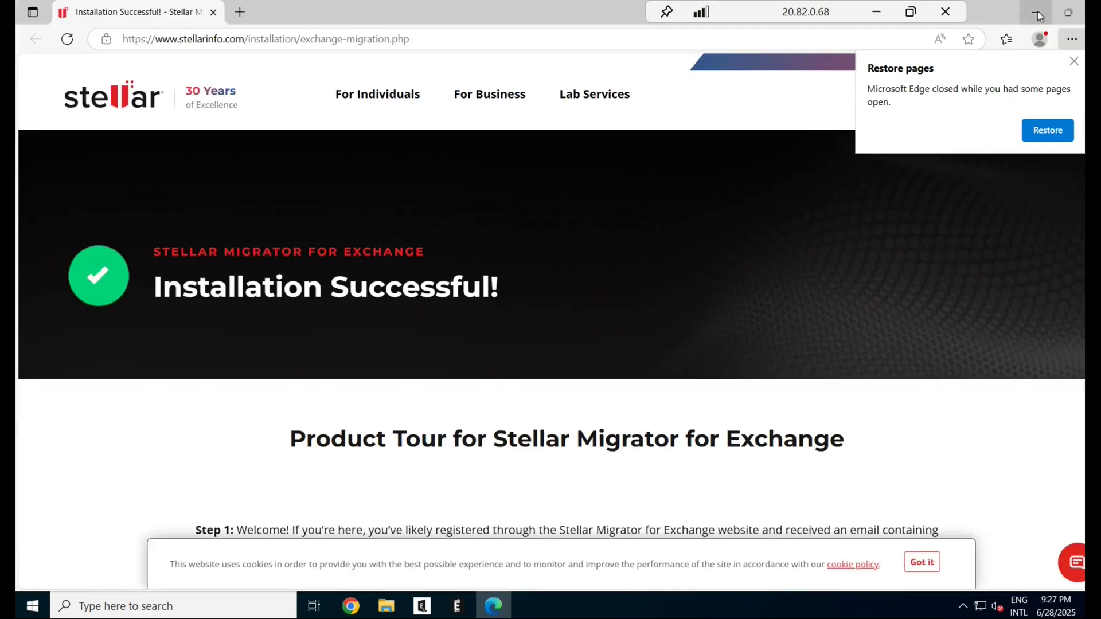
# Minimize the Edge Installation Successful window to reveal the Create migration job dialog.
pyautogui.click(1038, 12)
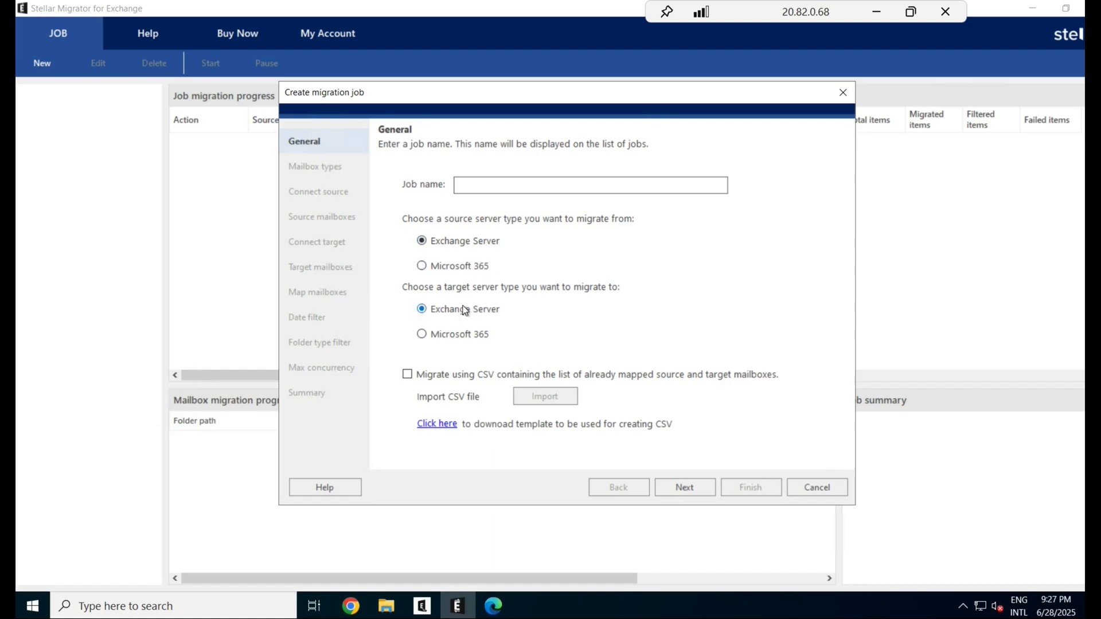
# Name the job and set Microsoft 365 as the migration target.
pyautogui.click(480, 334)
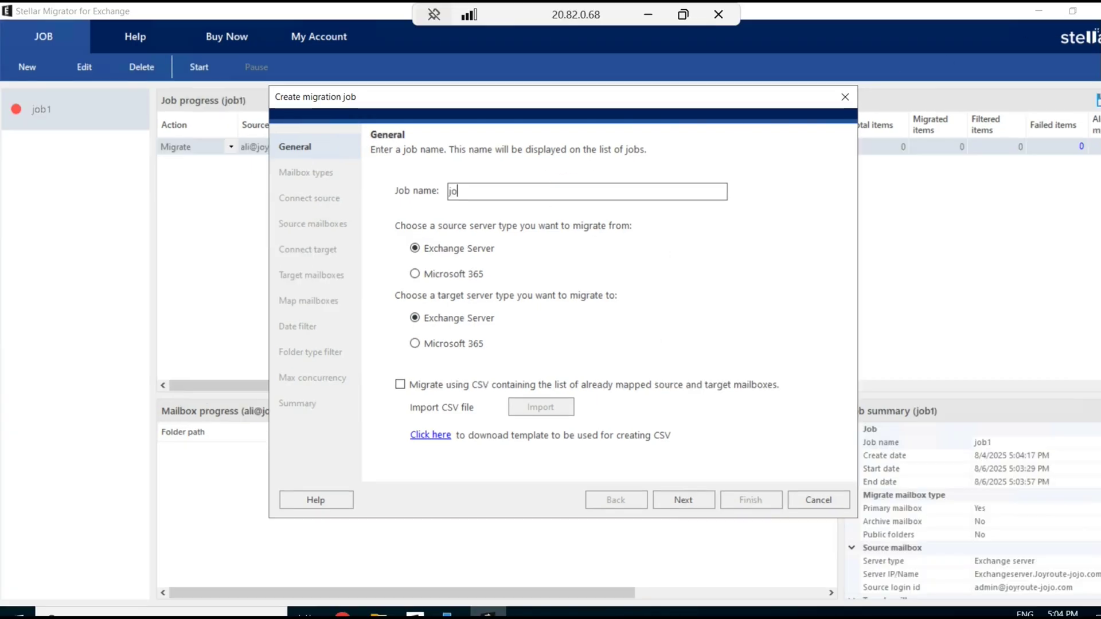
pyautogui.write('b2')
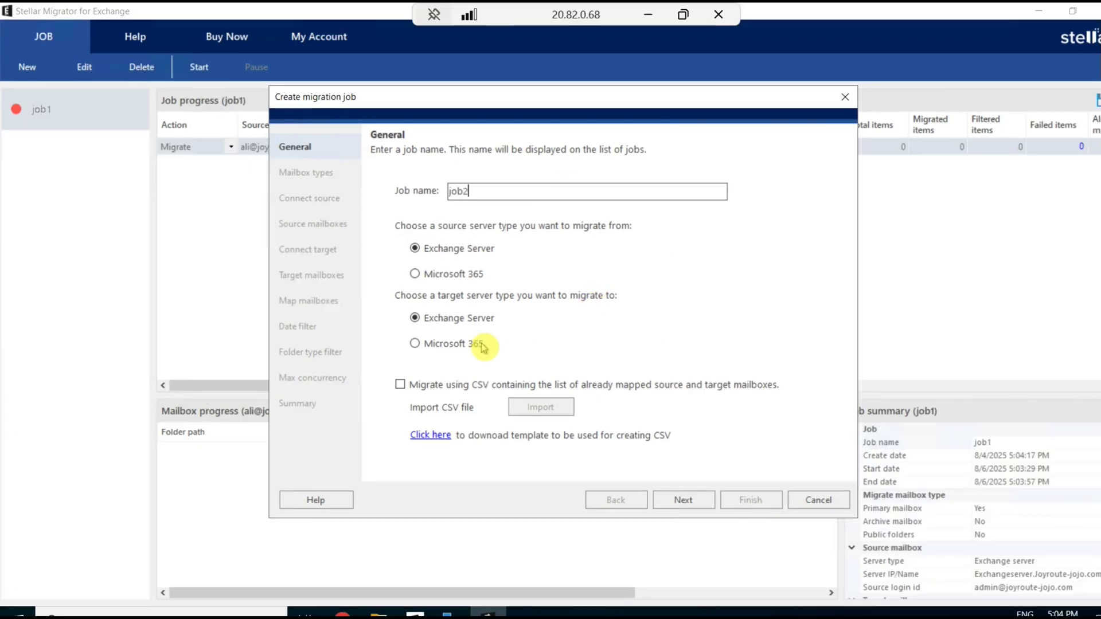
pyautogui.click(483, 344)
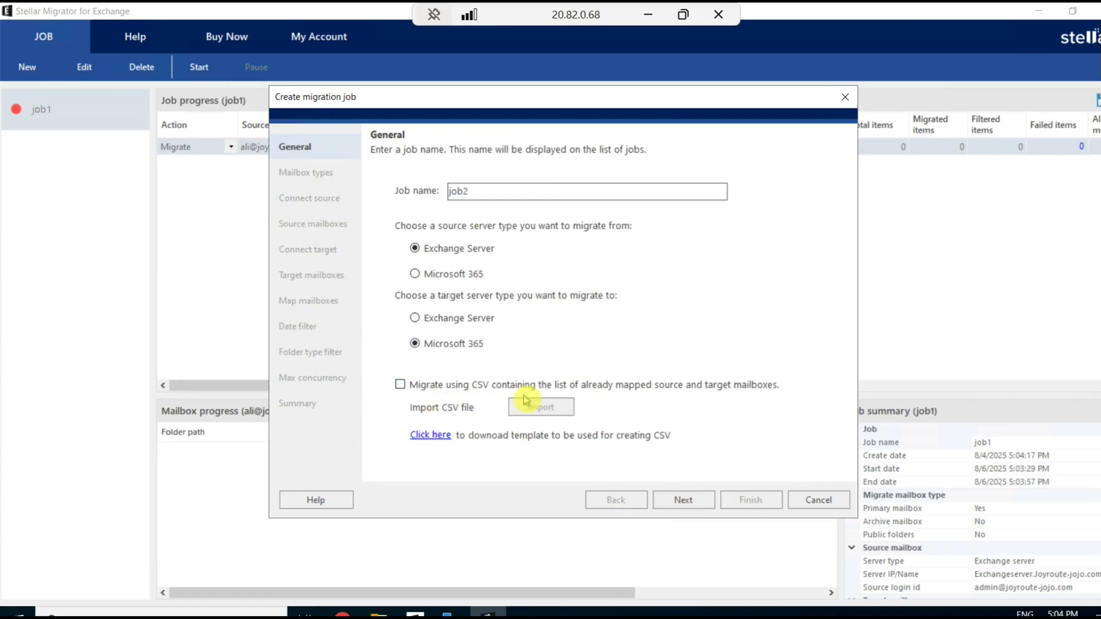
pyautogui.click(698, 504)
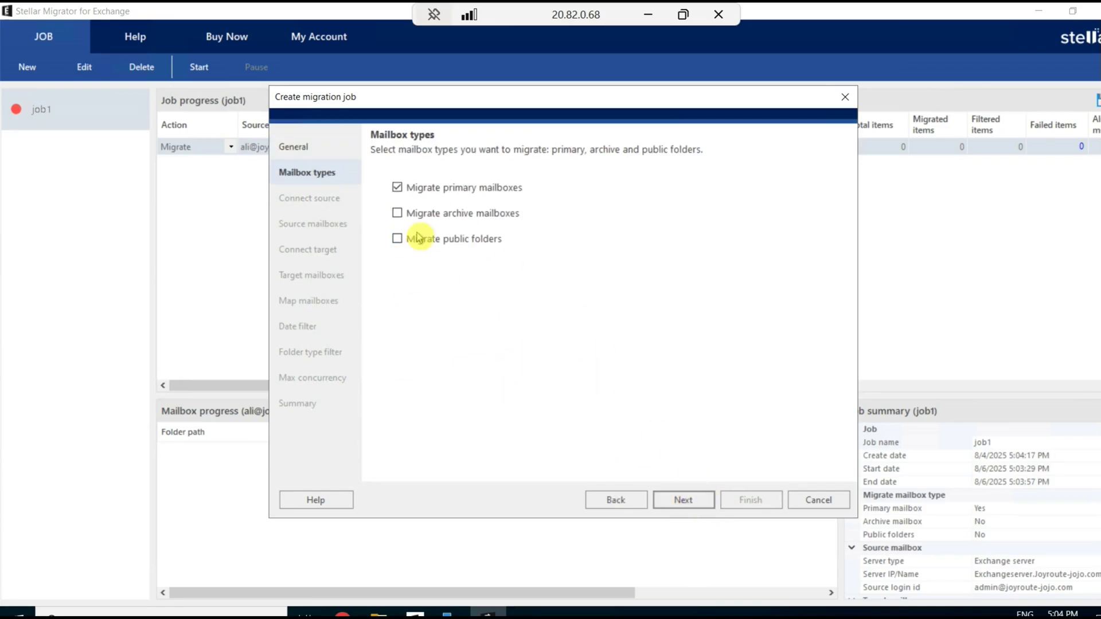
# Include archive mailboxes and public folders, then go look up the source server's name.
pyautogui.click(397, 213)
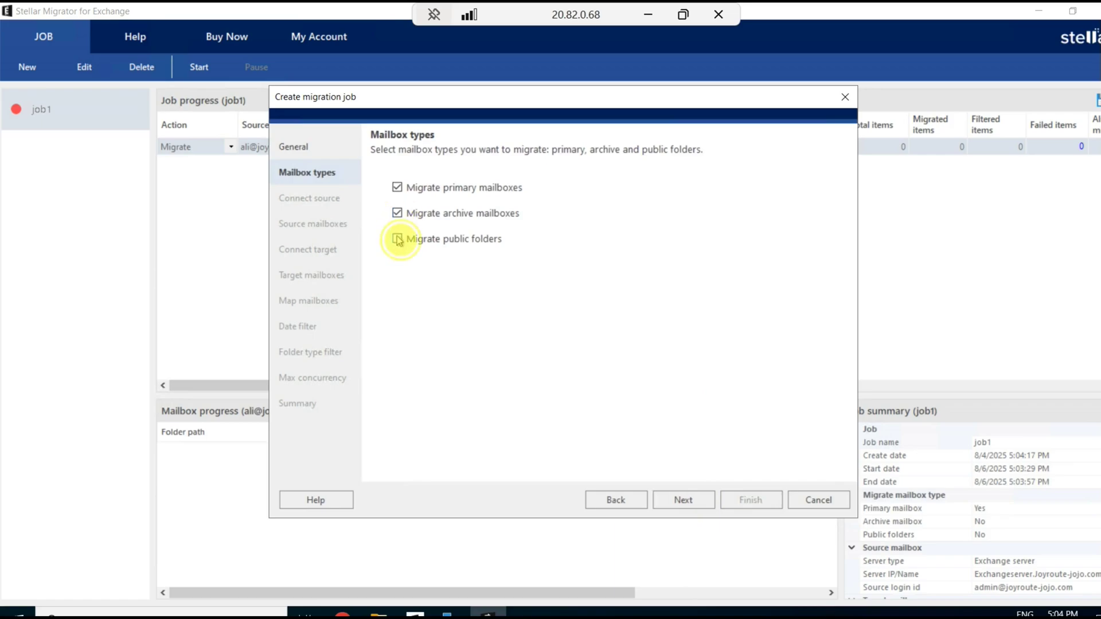
pyautogui.click(397, 239)
pyautogui.click(699, 502)
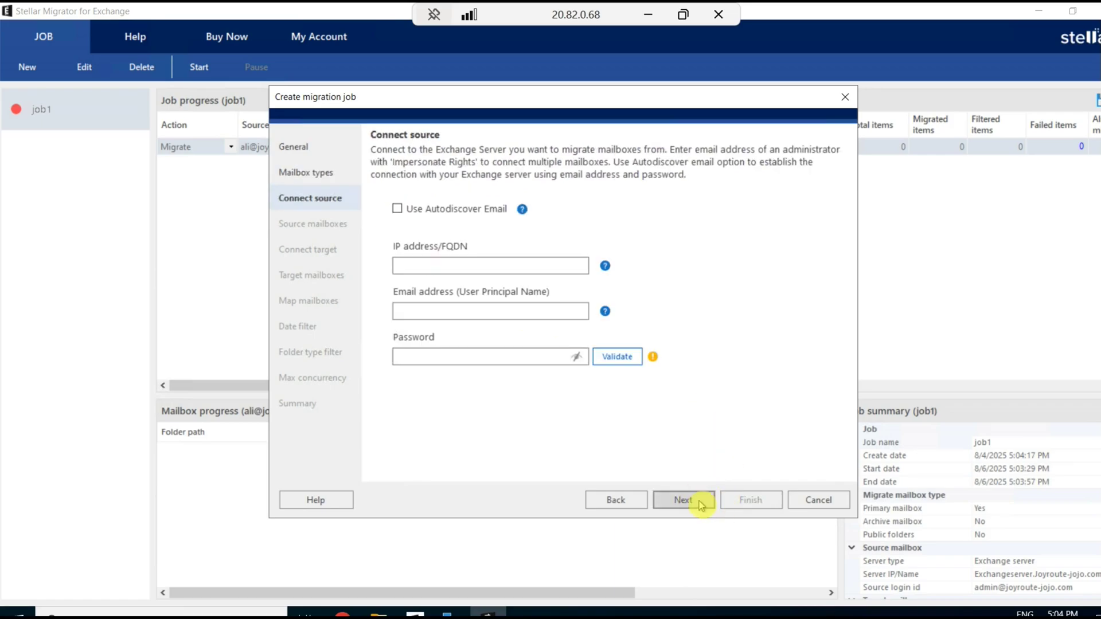
pyautogui.click(506, 267)
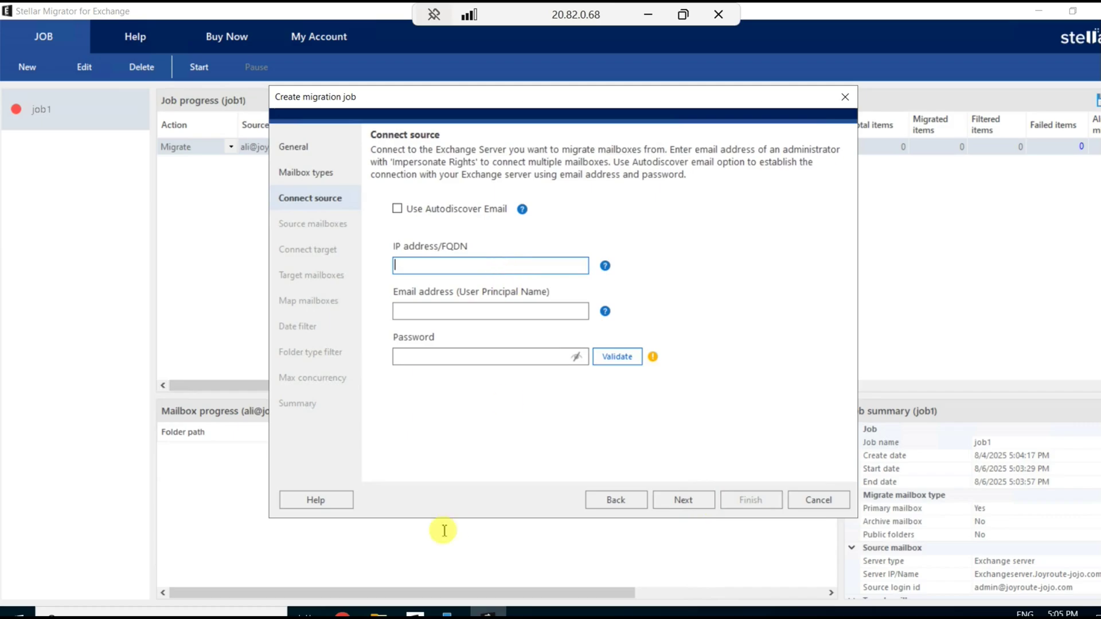
pyautogui.click(447, 612)
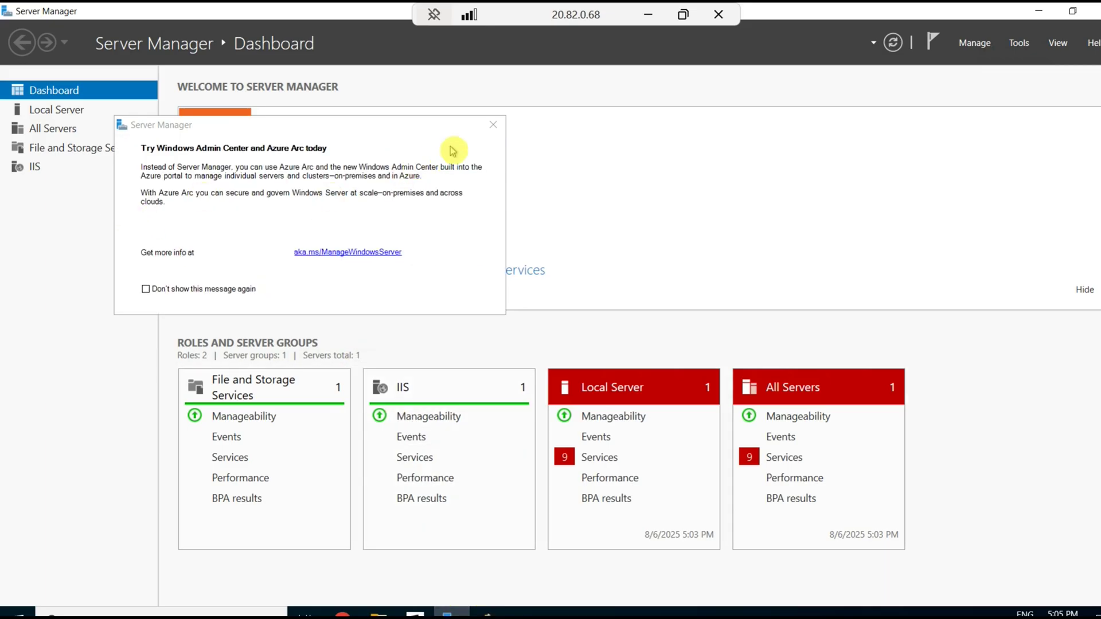
# Copy the full computer name Exchangeserver.Joyroute-jojo.com from Local Server properties and return to the wizard.
pyautogui.click(493, 124)
pyautogui.click(37, 113)
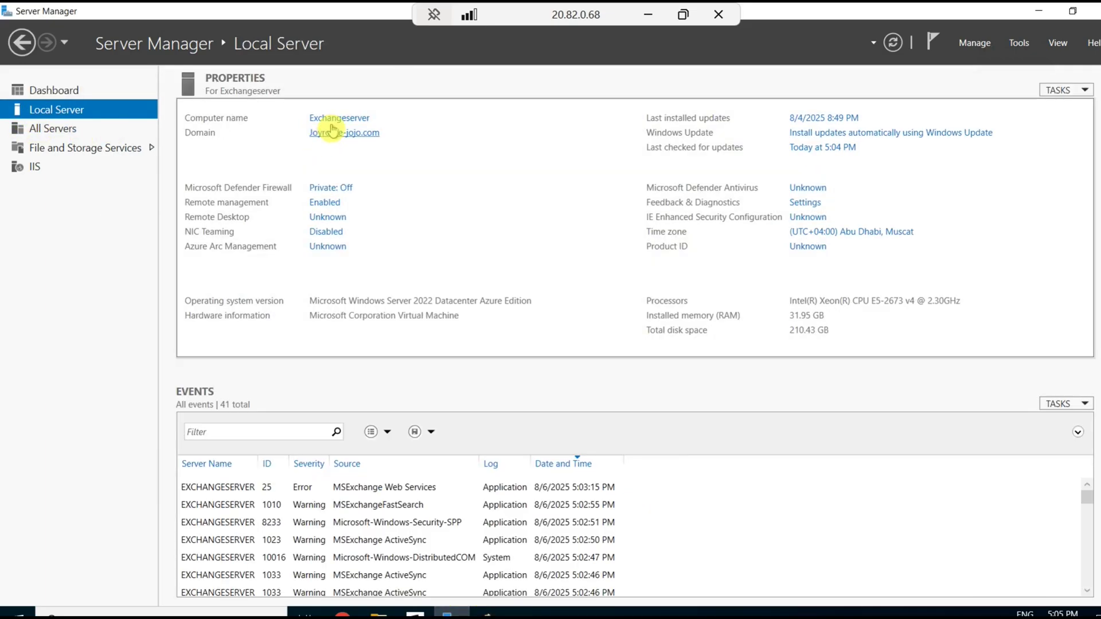
pyautogui.click(319, 117)
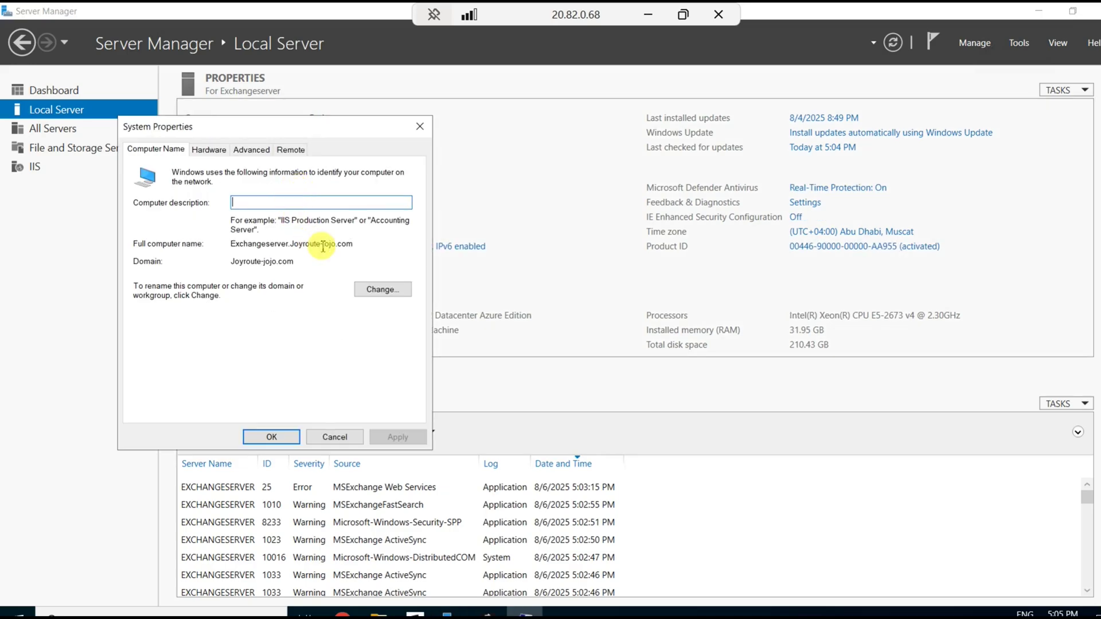
pyautogui.moveTo(353, 244); pyautogui.dragTo(229, 244)
pyautogui.hotkey('ctrl', 'c')
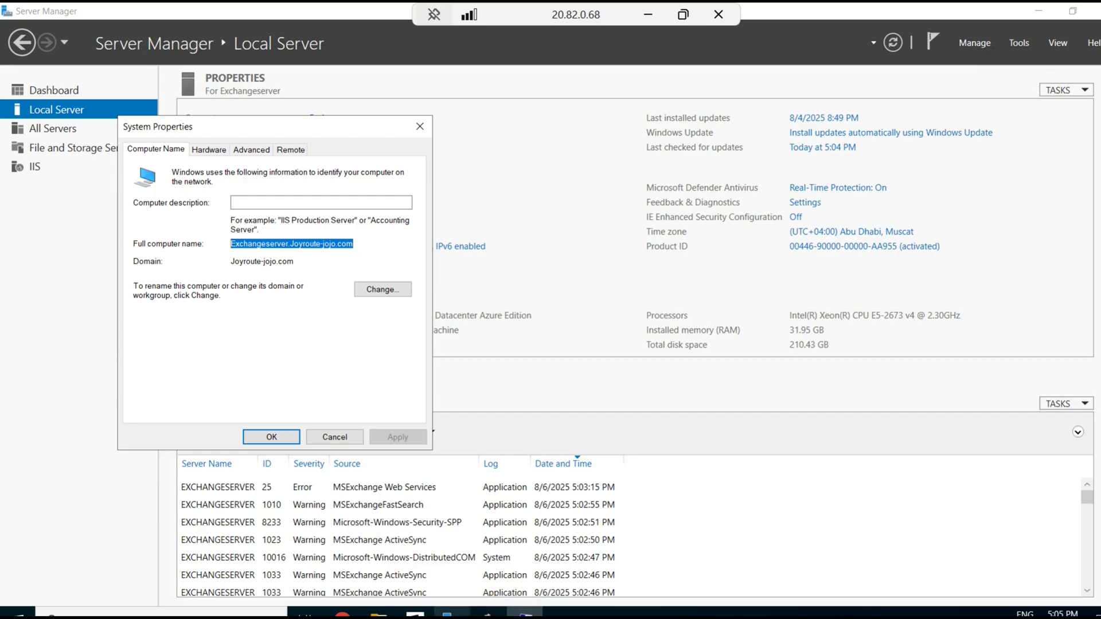
pyautogui.press('Escape')
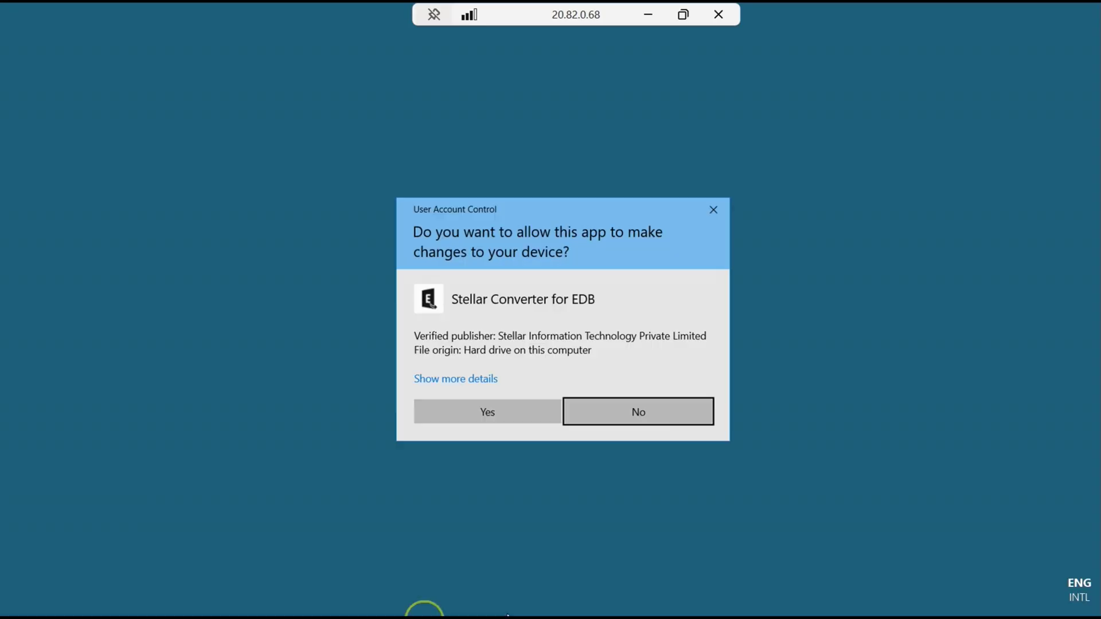
pyautogui.click(658, 418)
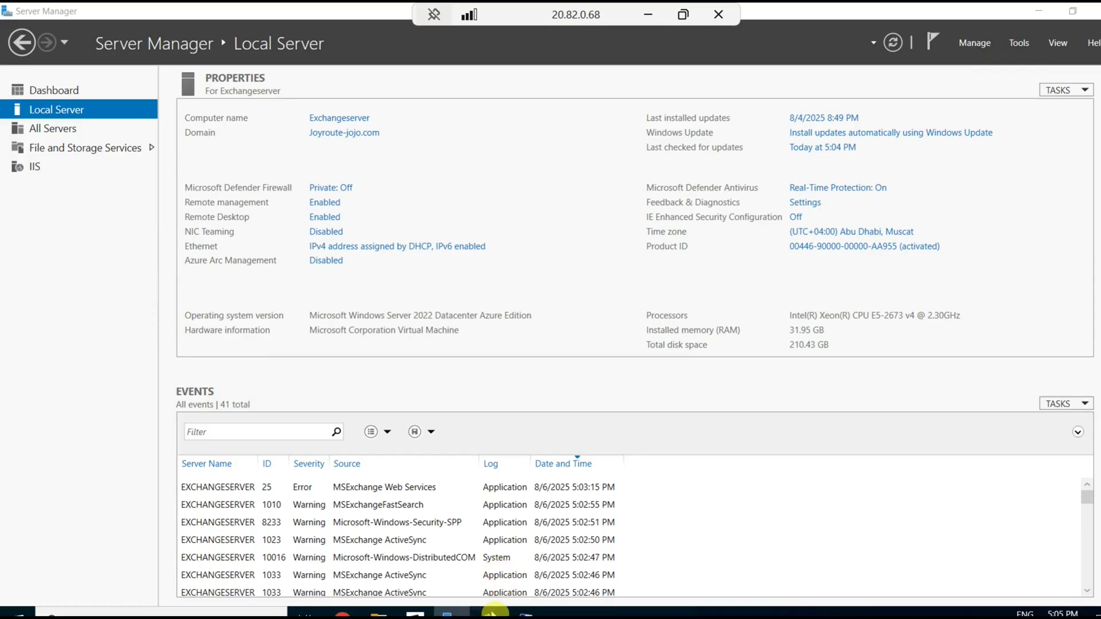
pyautogui.click(487, 612)
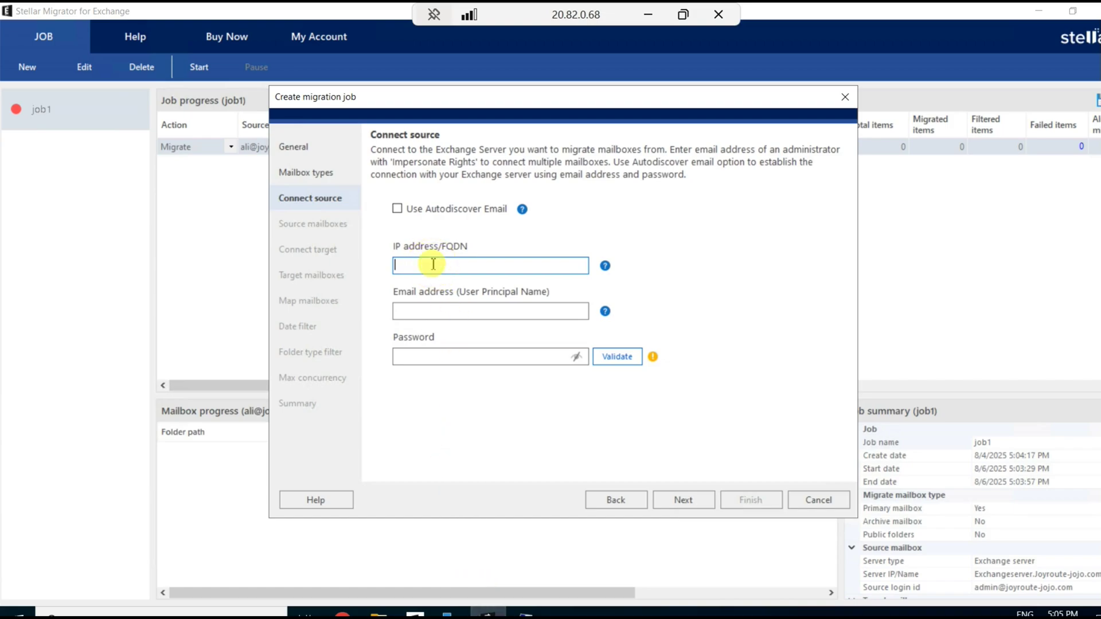
# Paste Exchangeserver.Joyroute-jojo.com as source address, enter the admin e-mail and password, and validate.
pyautogui.hotkey('ctrl', 'v')
pyautogui.click(448, 317)
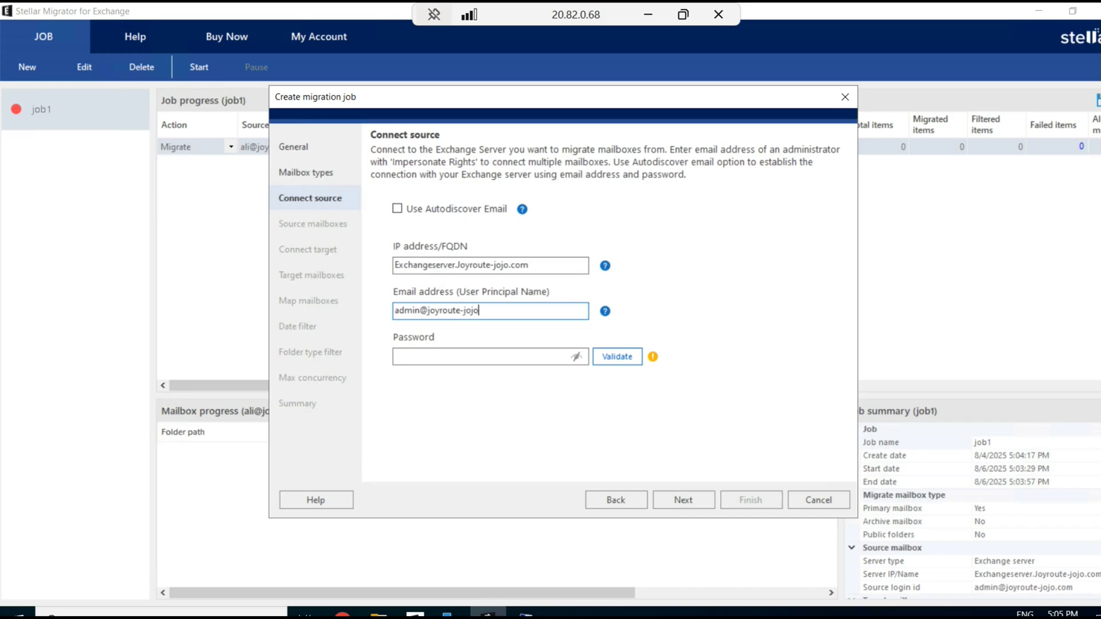
pyautogui.press('Tab')
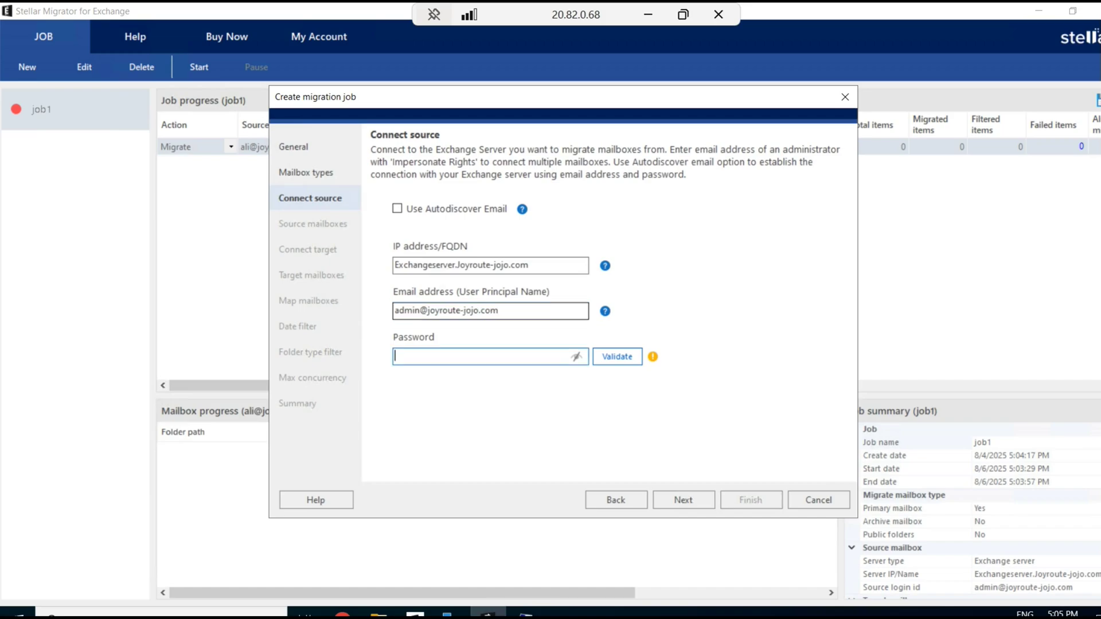
pyautogui.write('•')
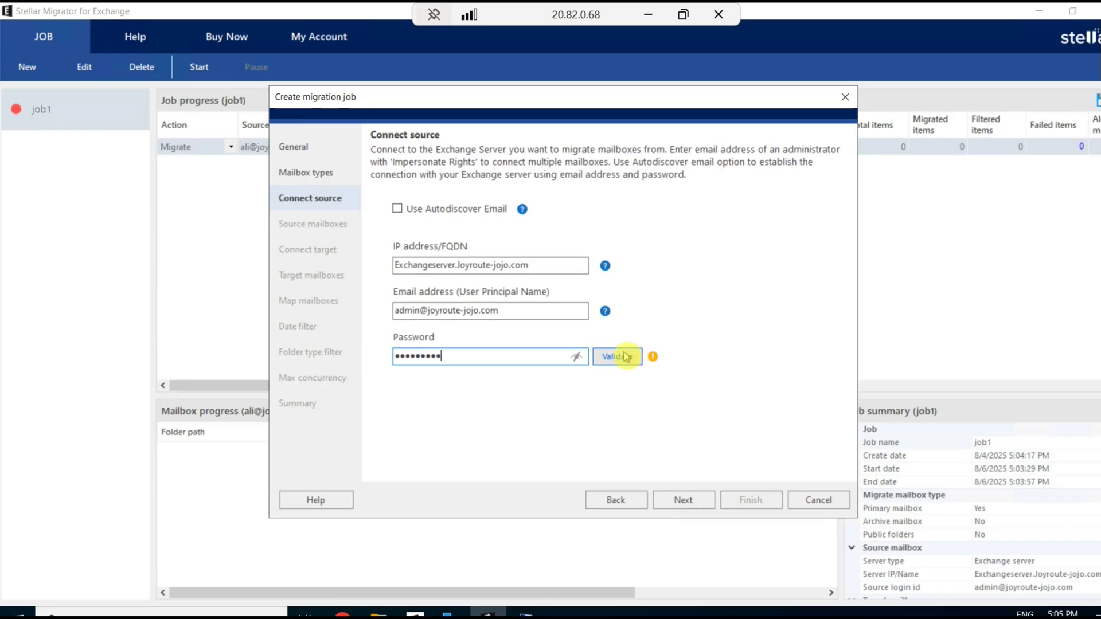
pyautogui.click(625, 356)
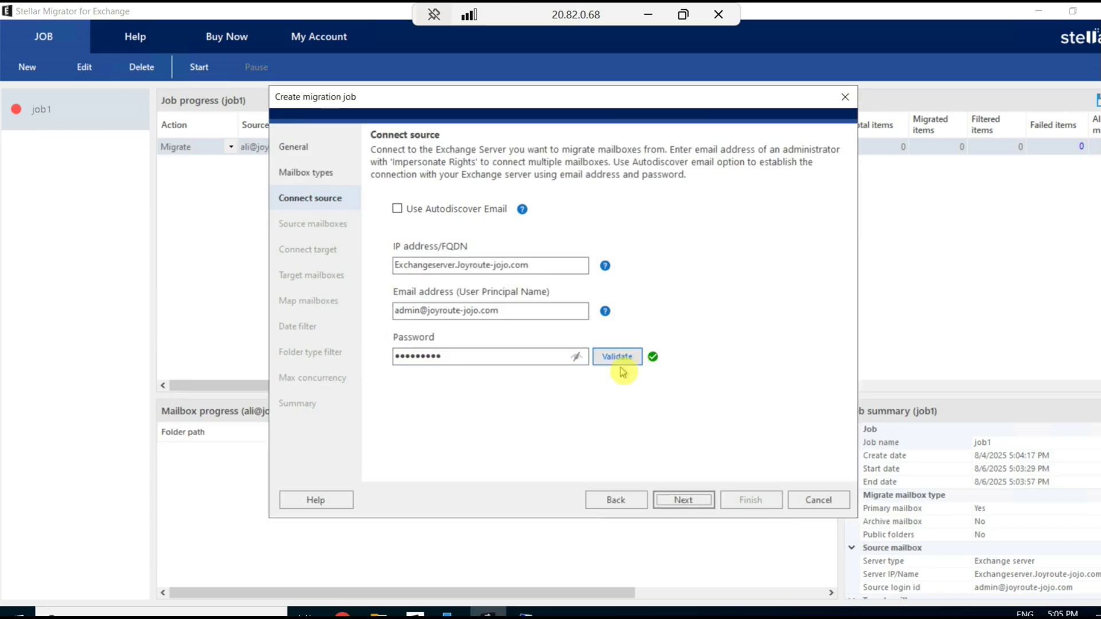
# List the 29 source primary mailboxes, cancelling the CSV mailbox-load dialog.
pyautogui.click(677, 501)
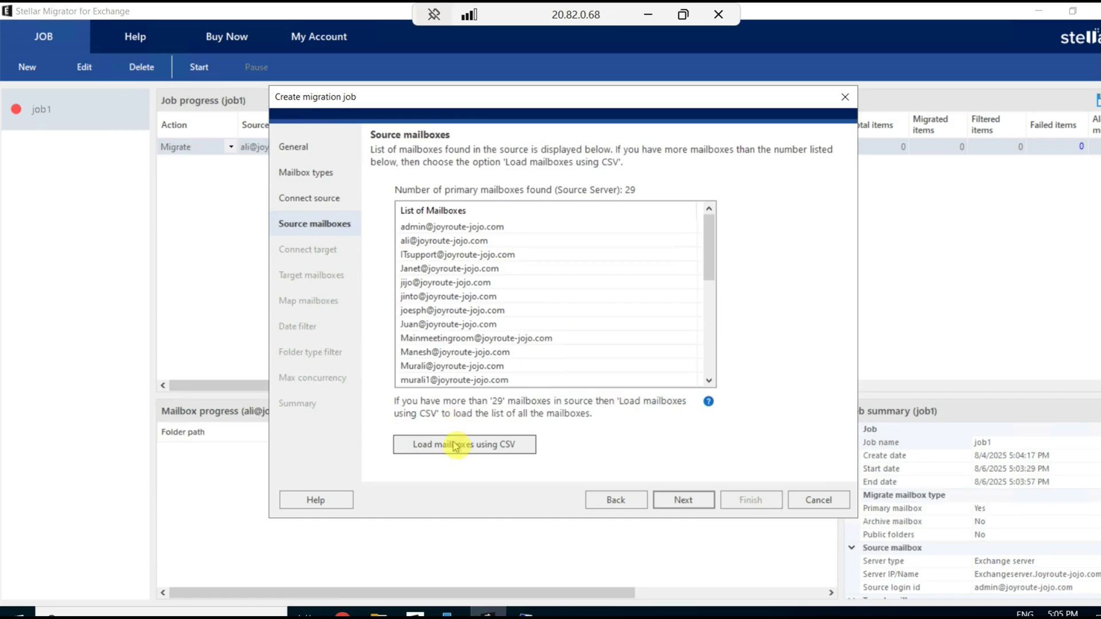
pyautogui.click(456, 445)
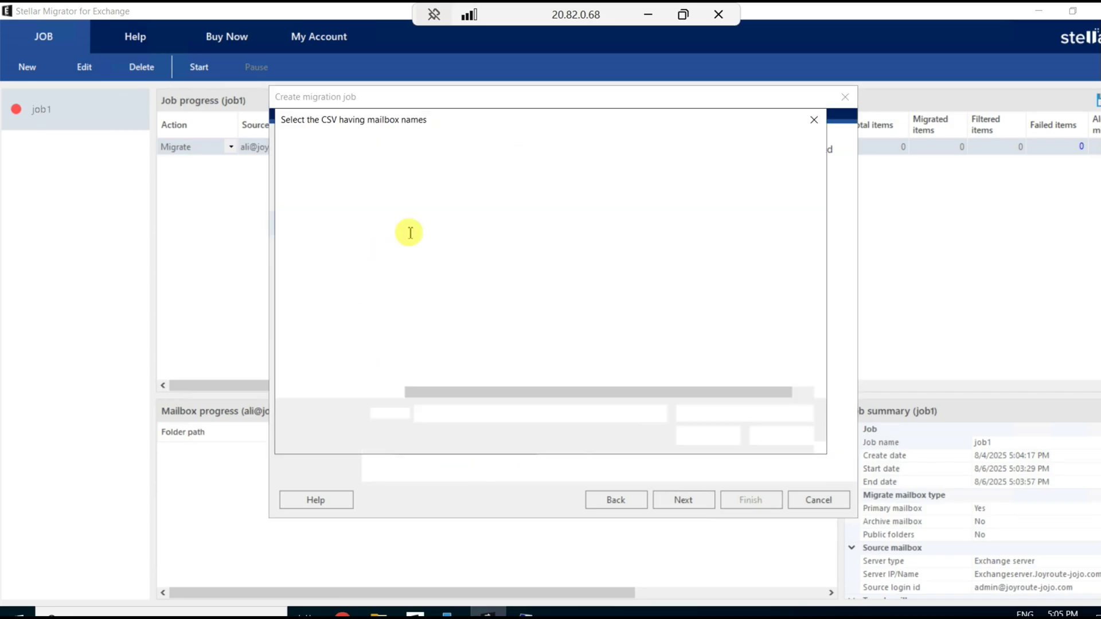
pyautogui.click(781, 436)
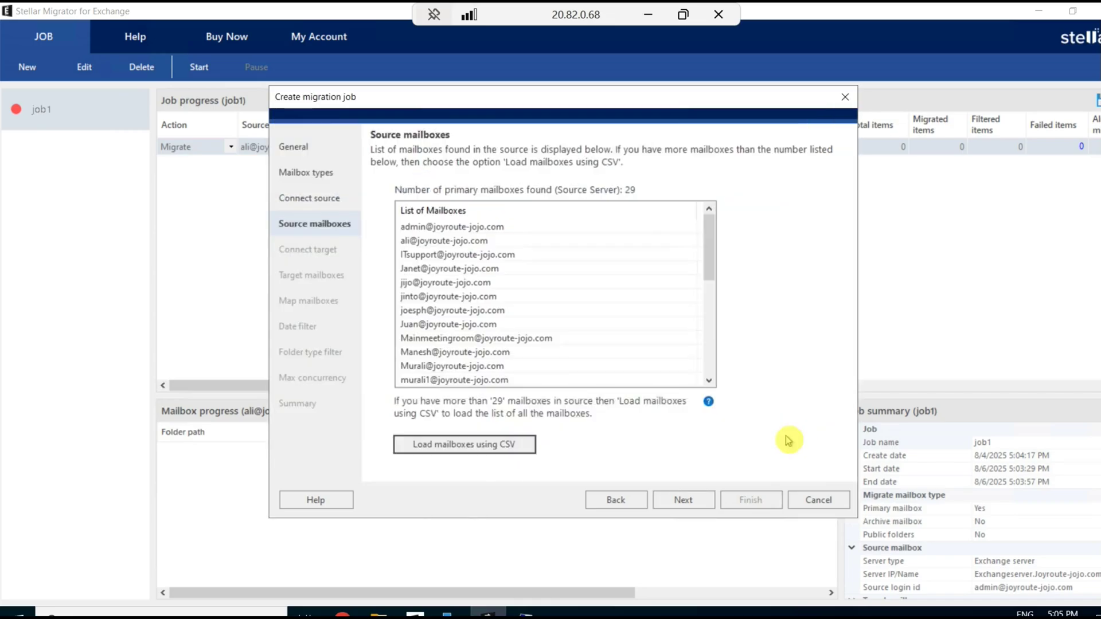
# Auto-register the app in Azure AD by logging in as Microsoft 365 Global admin.
pyautogui.click(682, 499)
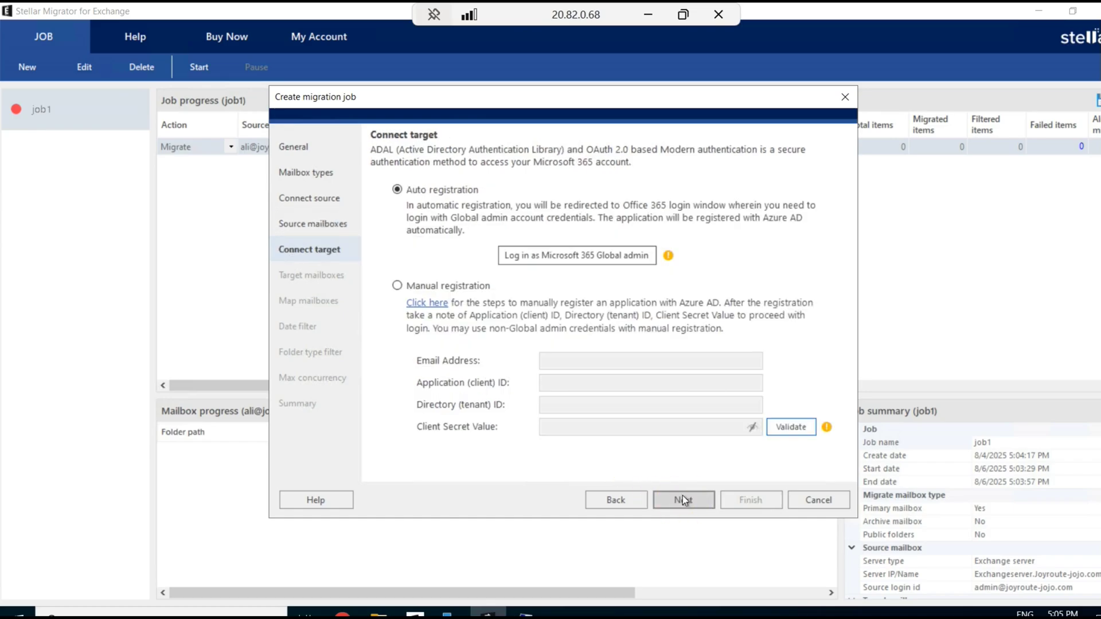
pyautogui.click(618, 258)
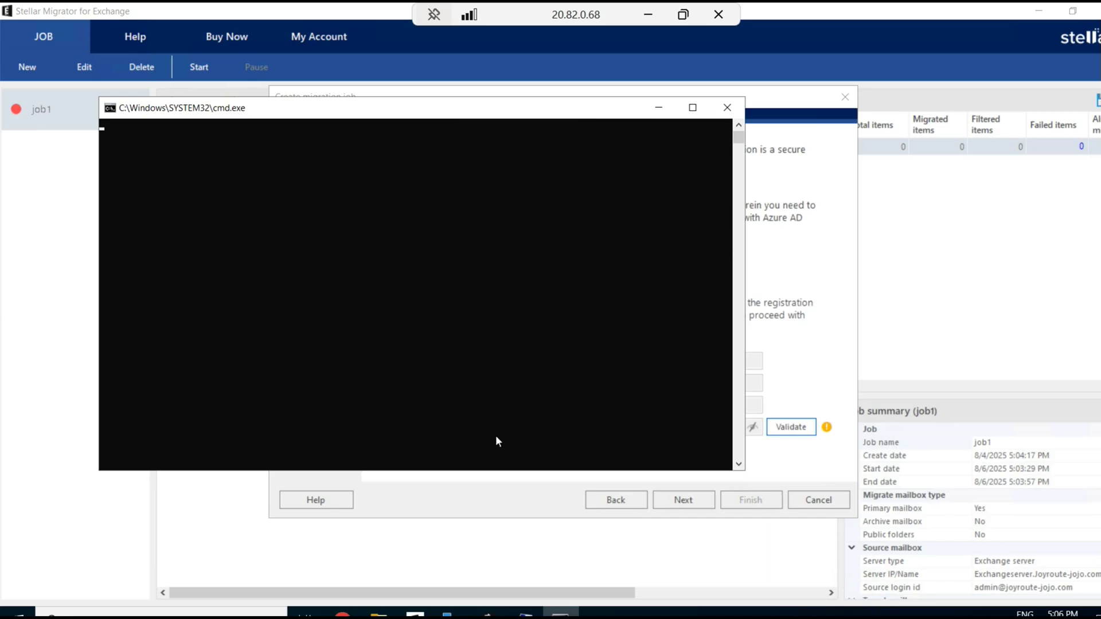
pyautogui.click(659, 111)
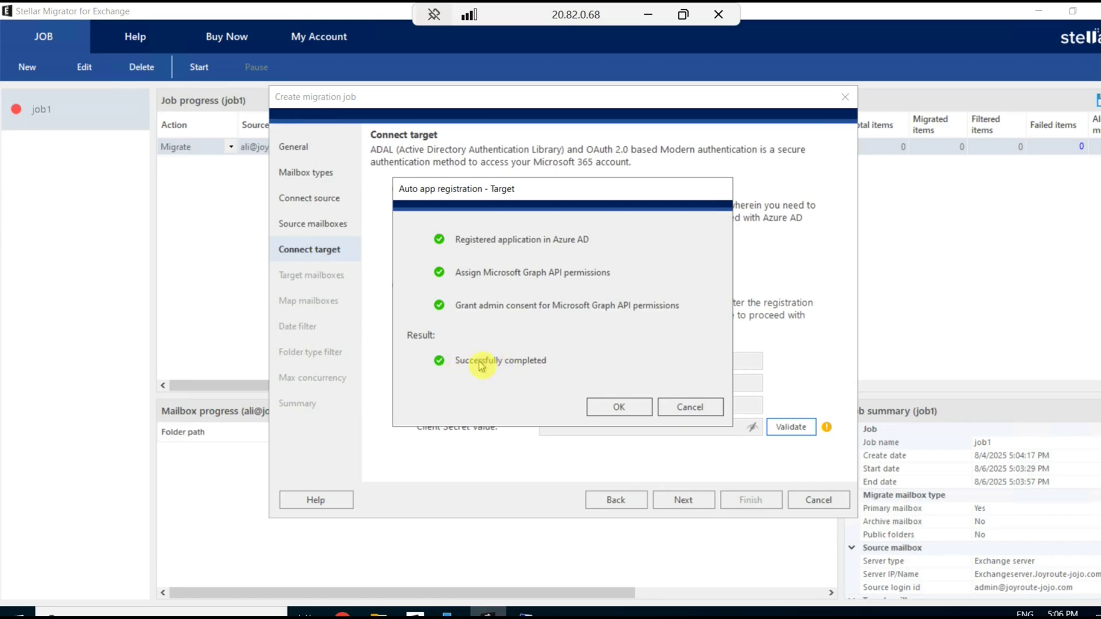
pyautogui.click(613, 408)
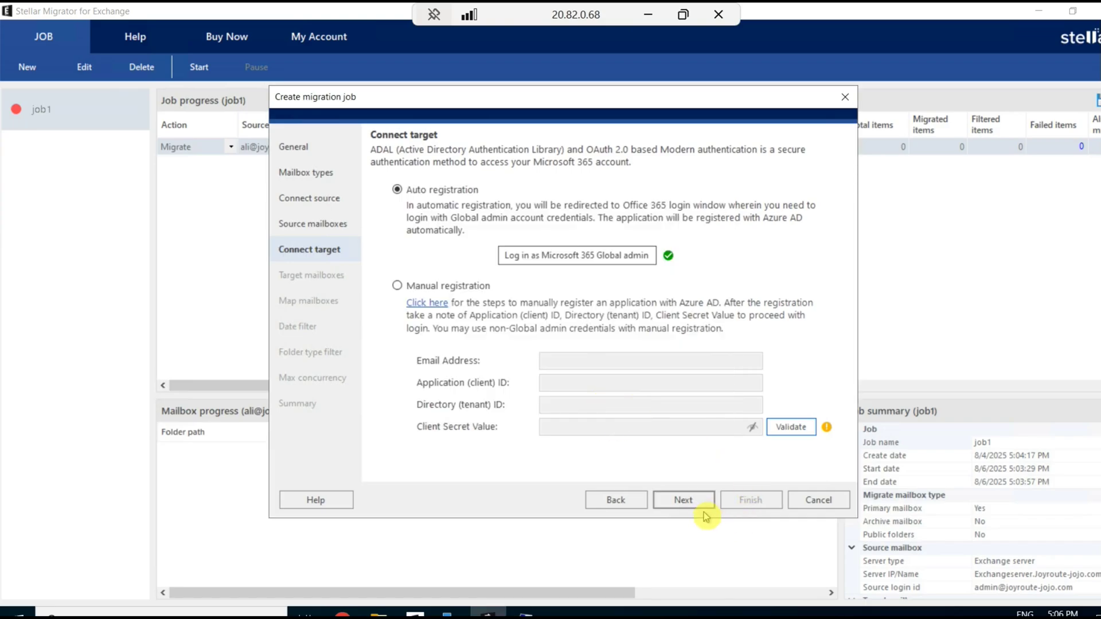
# List the 77 target mailboxes, scroll through them, and continue to mailbox mapping.
pyautogui.click(683, 501)
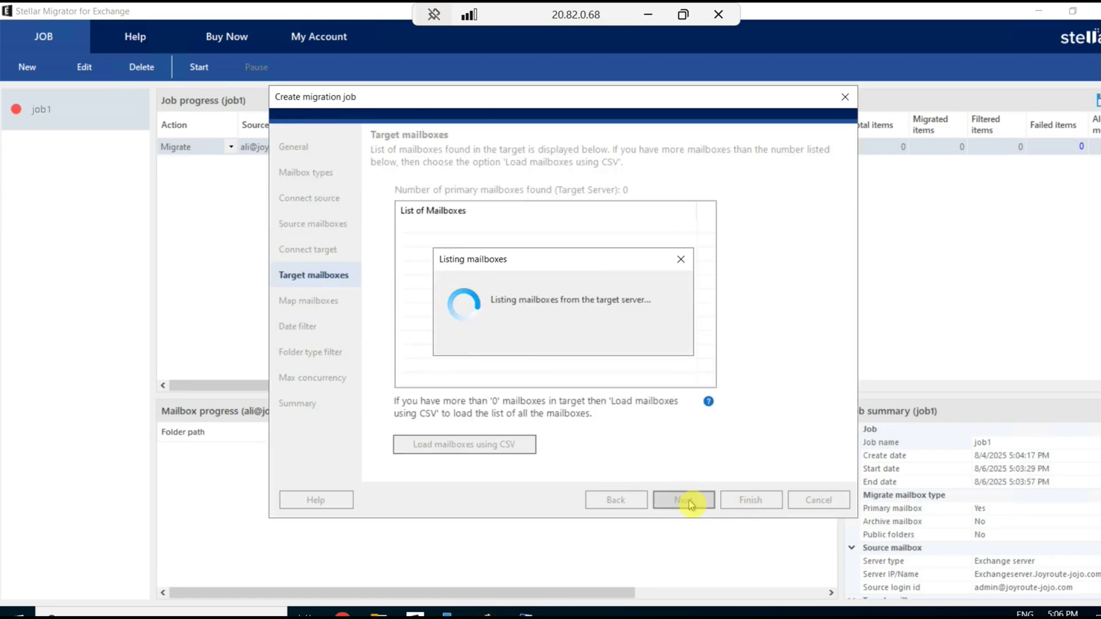
pyautogui.click(556, 371)
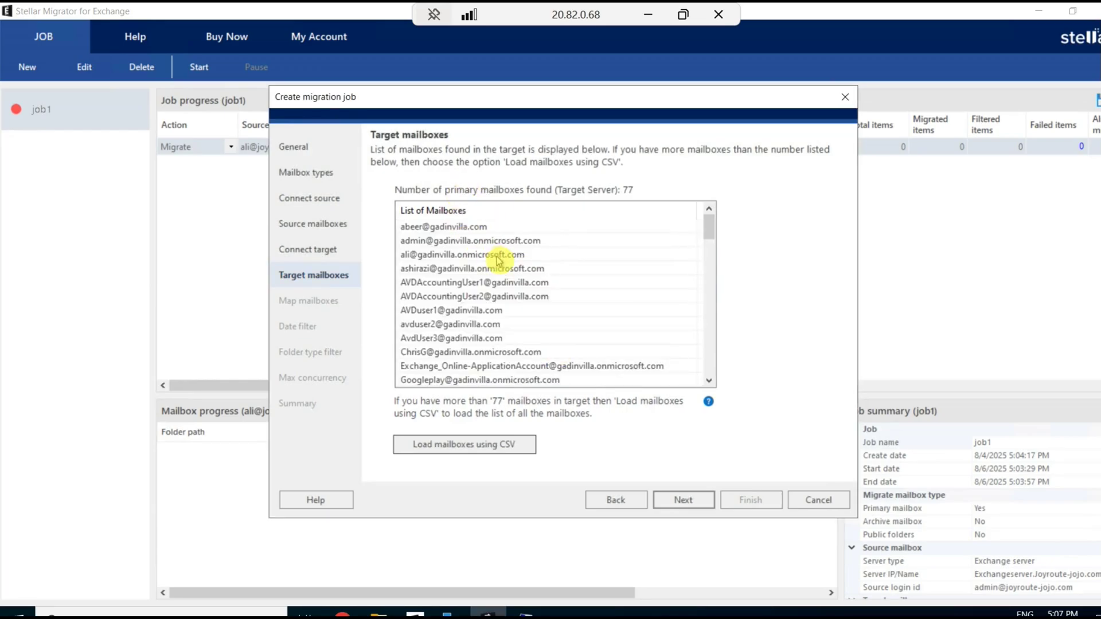
pyautogui.scroll(-3, 518, 275)
pyautogui.scroll(-10, 523, 290)
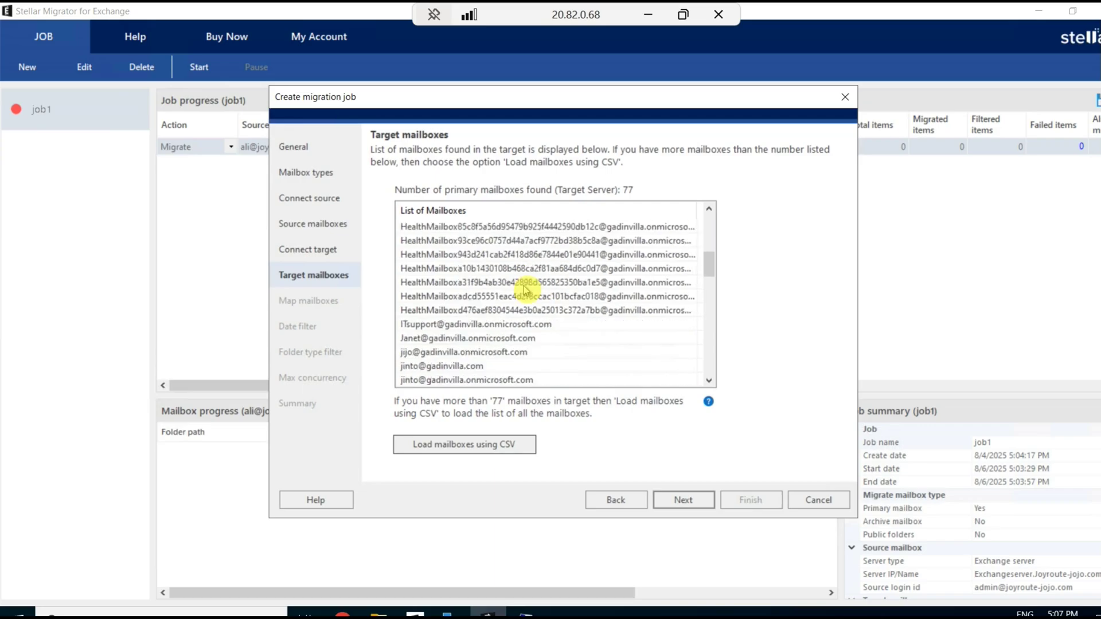
pyautogui.scroll(-6, 526, 285)
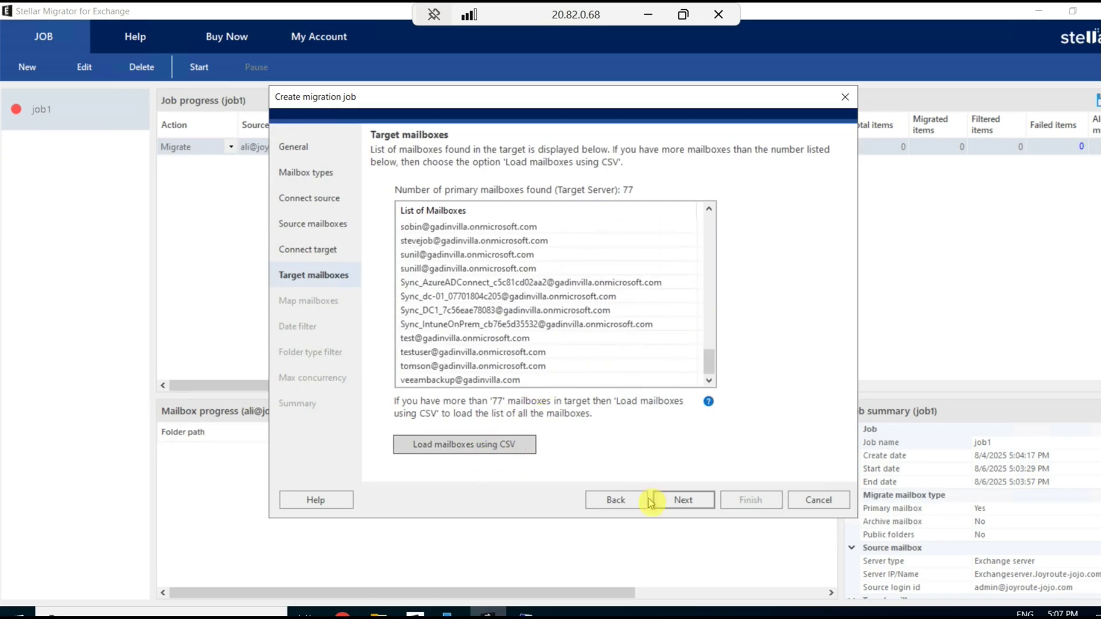
pyautogui.click(685, 502)
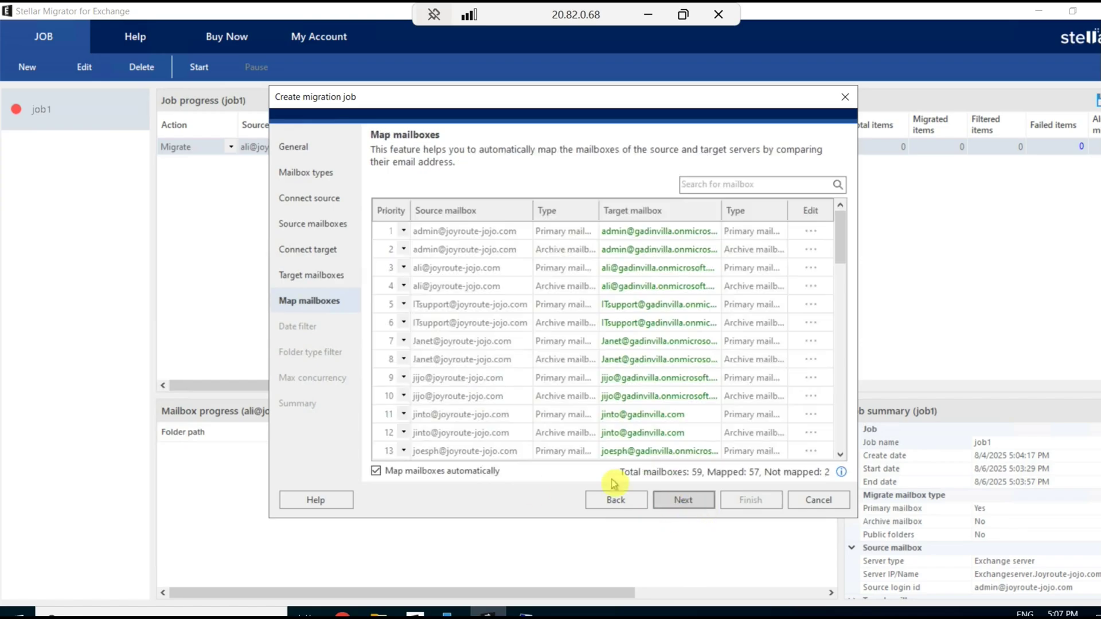
# Disable automatic mapping, map source row 1 to a chosen target mailbox, and reach Date filter.
pyautogui.click(418, 475)
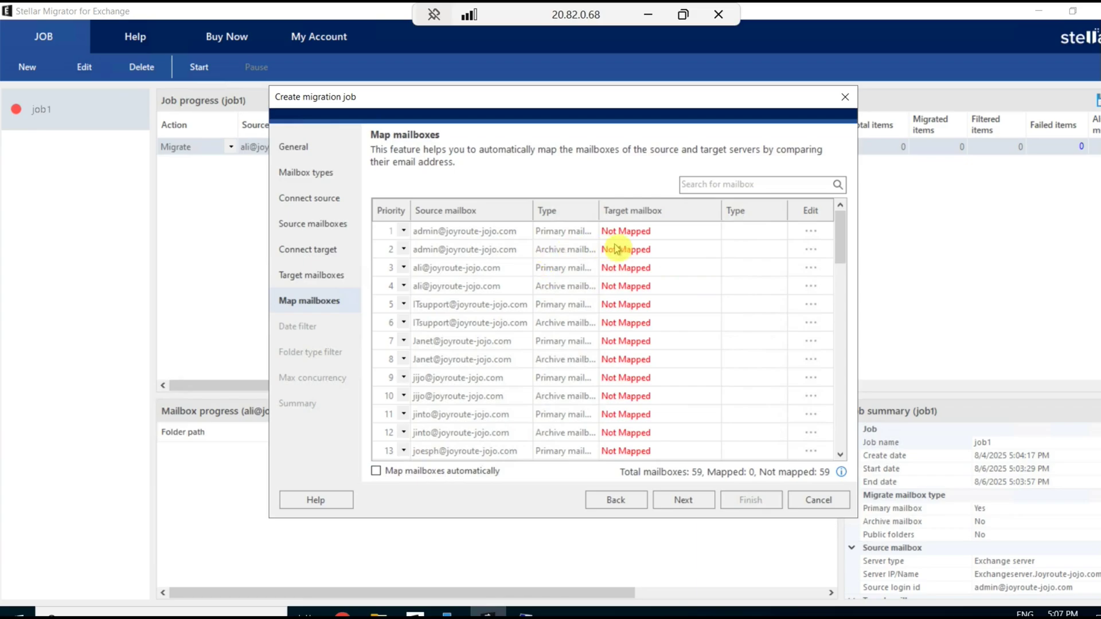
pyautogui.doubleClick(635, 232)
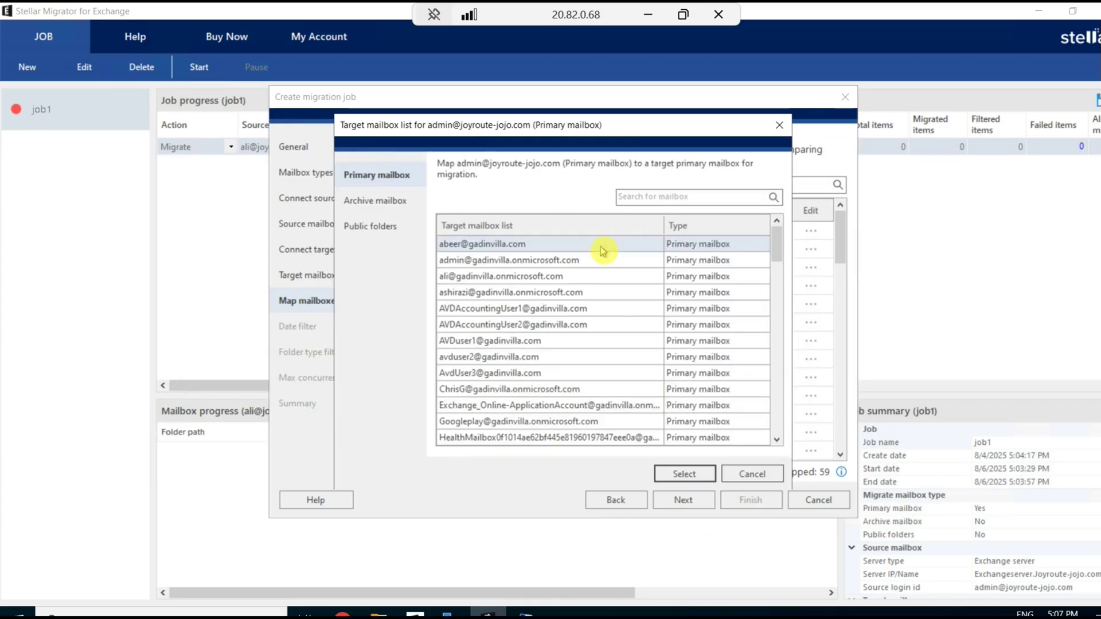
pyautogui.click(682, 475)
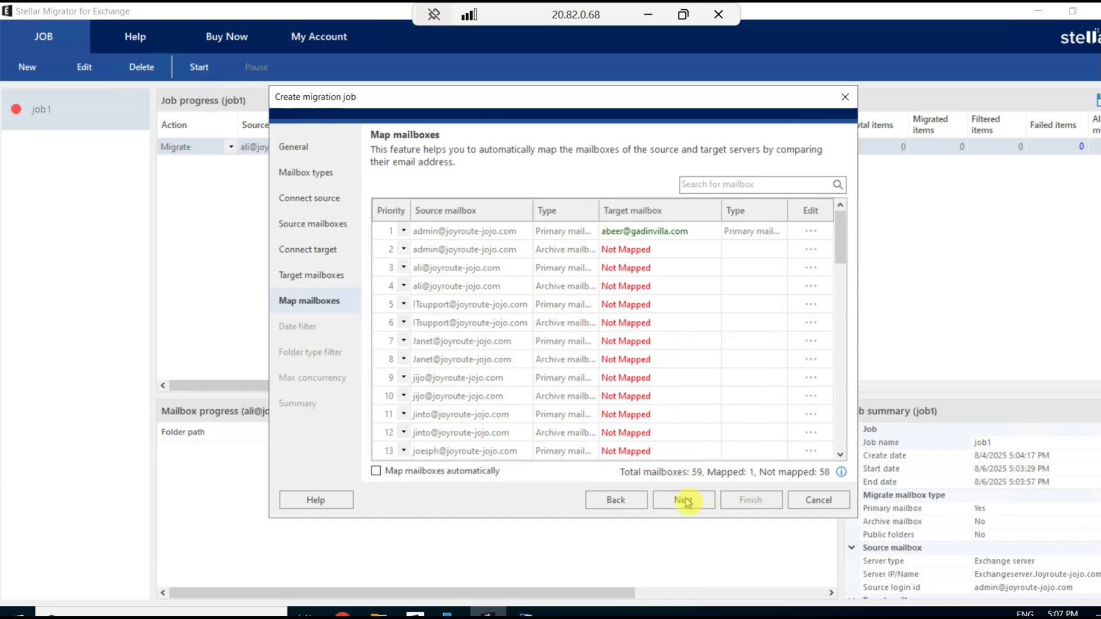
pyautogui.click(684, 499)
pyautogui.click(497, 195)
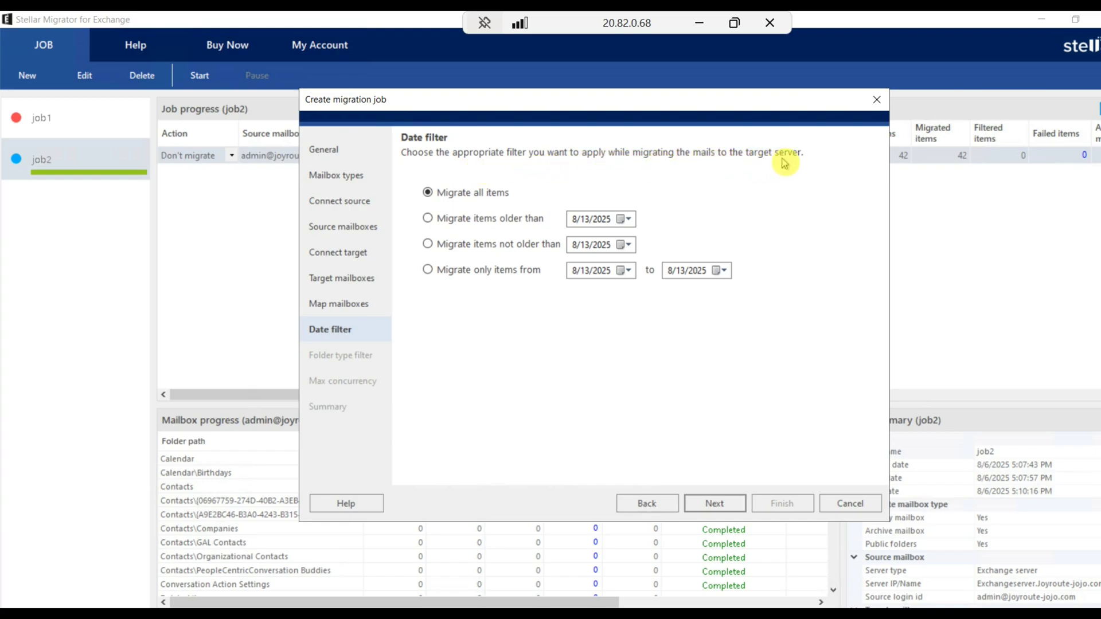
# Try the older-than date filter with 2/1/2023, then toggle between older-than and not-older-than options.
pyautogui.click(427, 218)
pyautogui.click(635, 221)
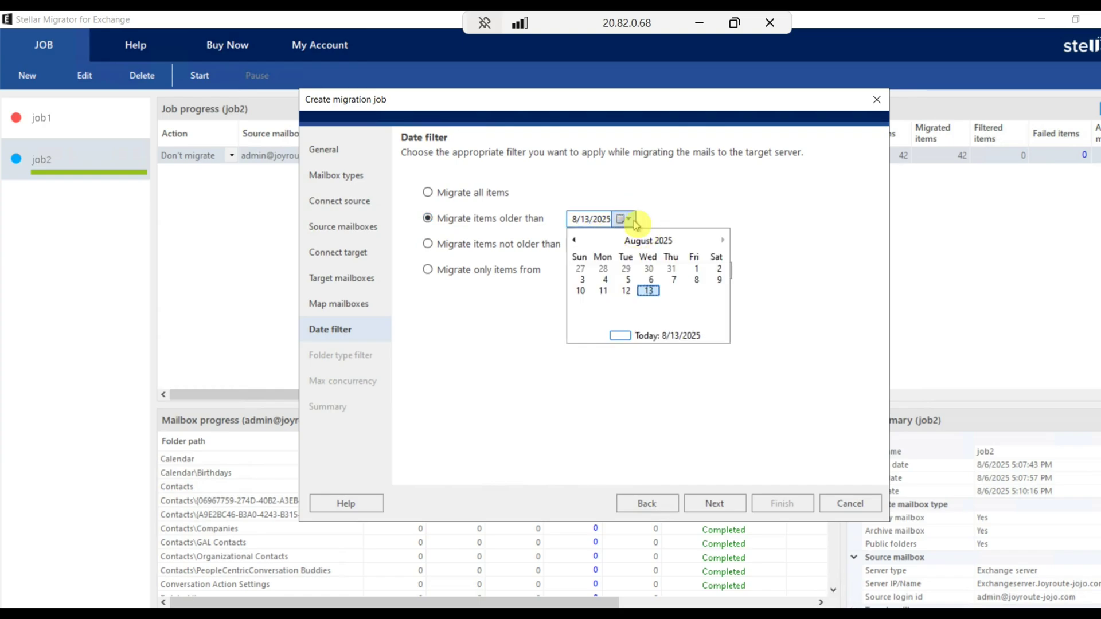
pyautogui.click(574, 241)
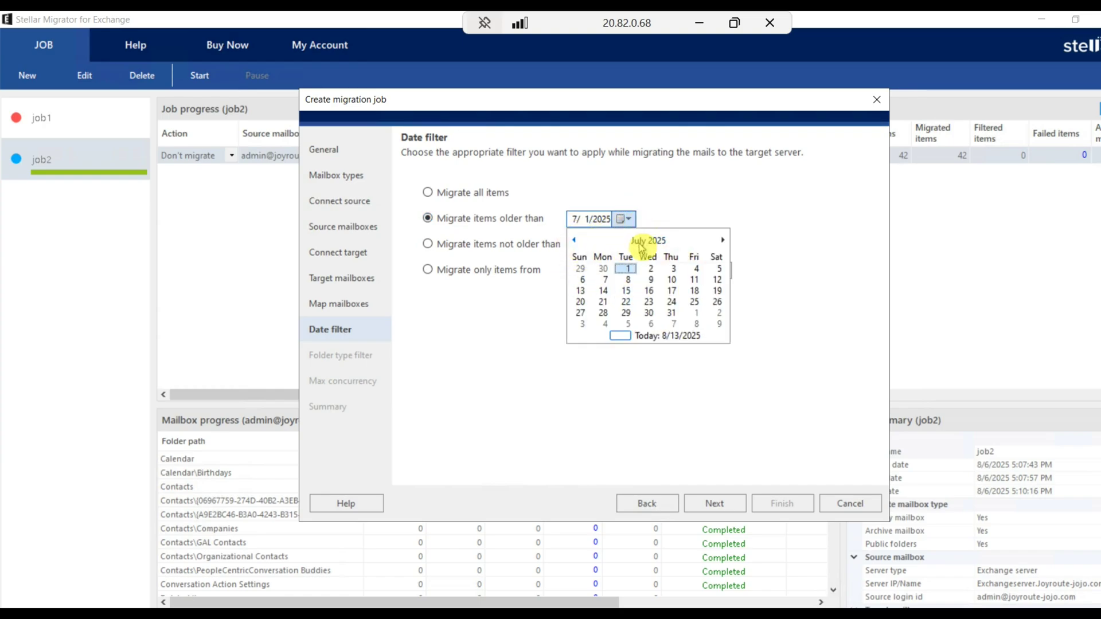
pyautogui.click(654, 240)
pyautogui.click(647, 241)
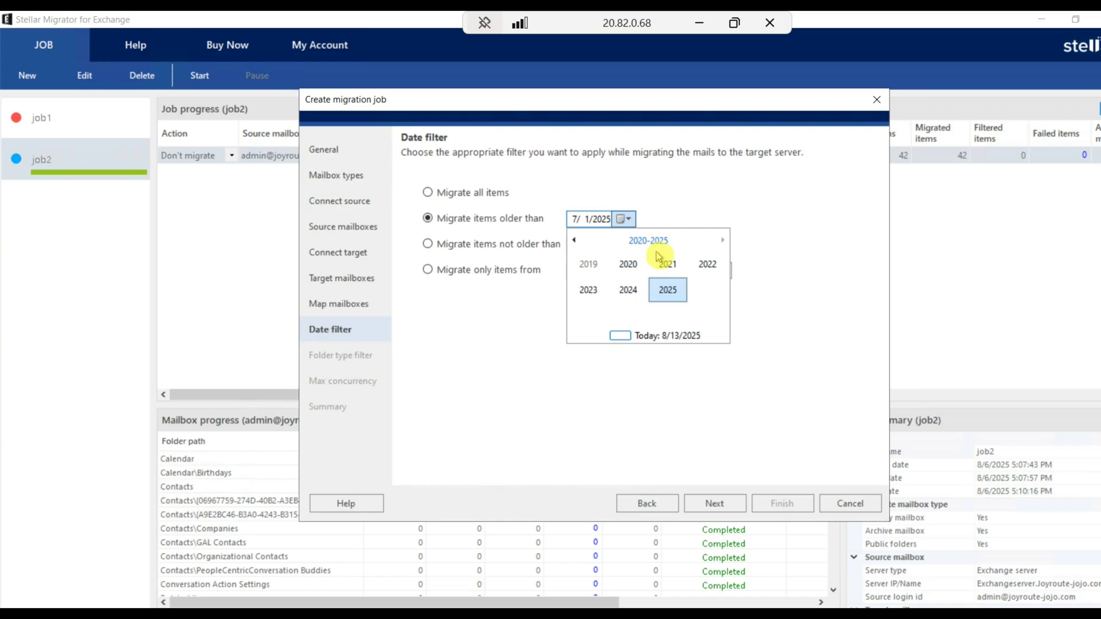
pyautogui.click(590, 293)
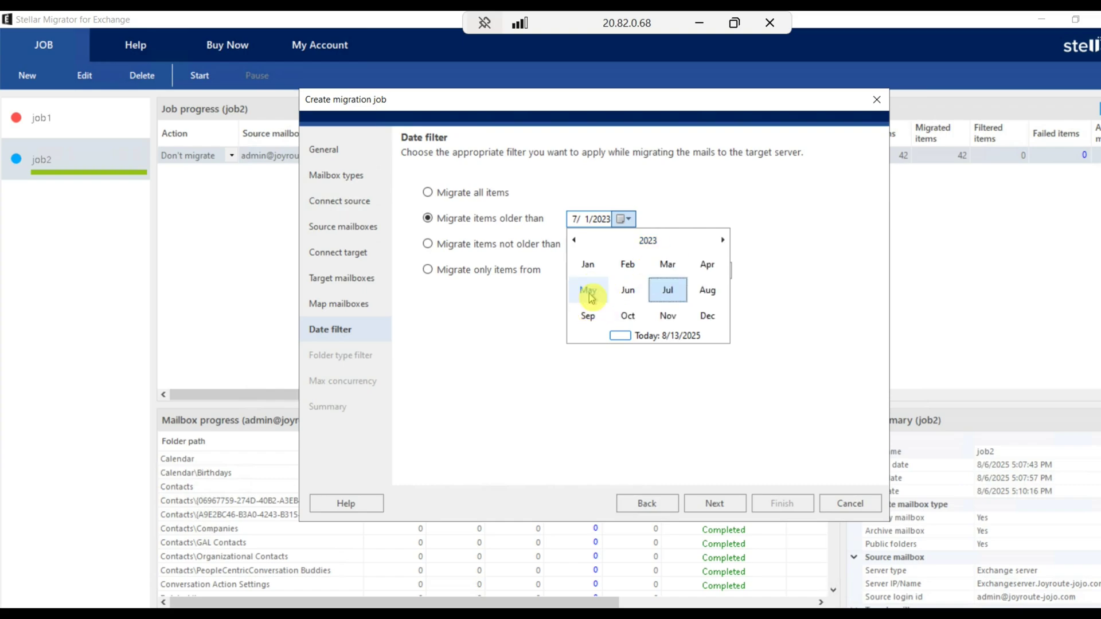
pyautogui.click(627, 270)
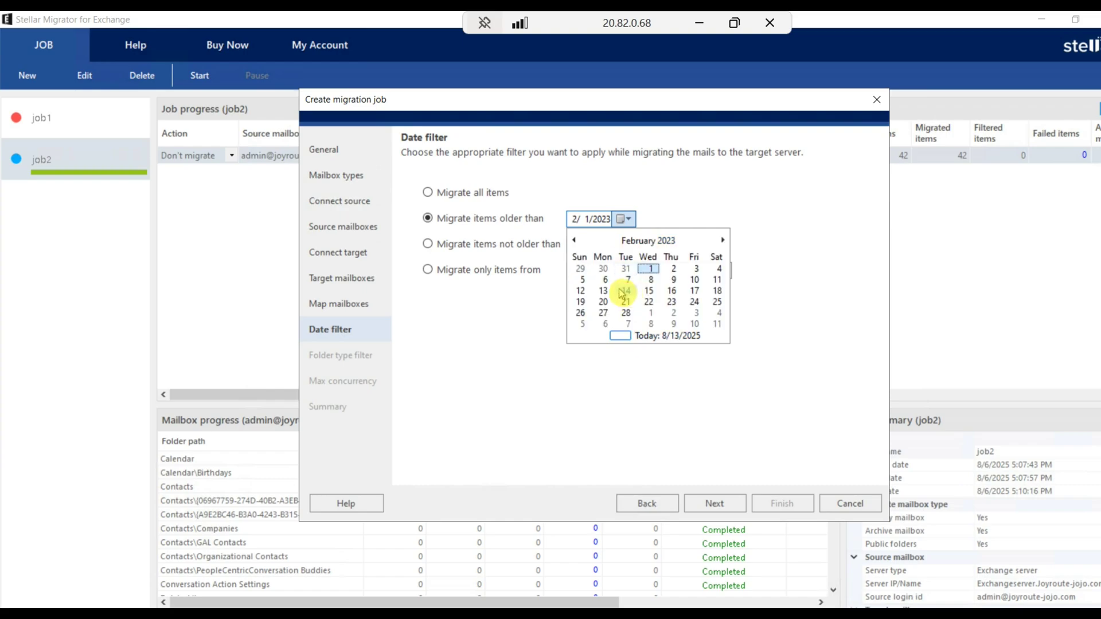
pyautogui.click(649, 256)
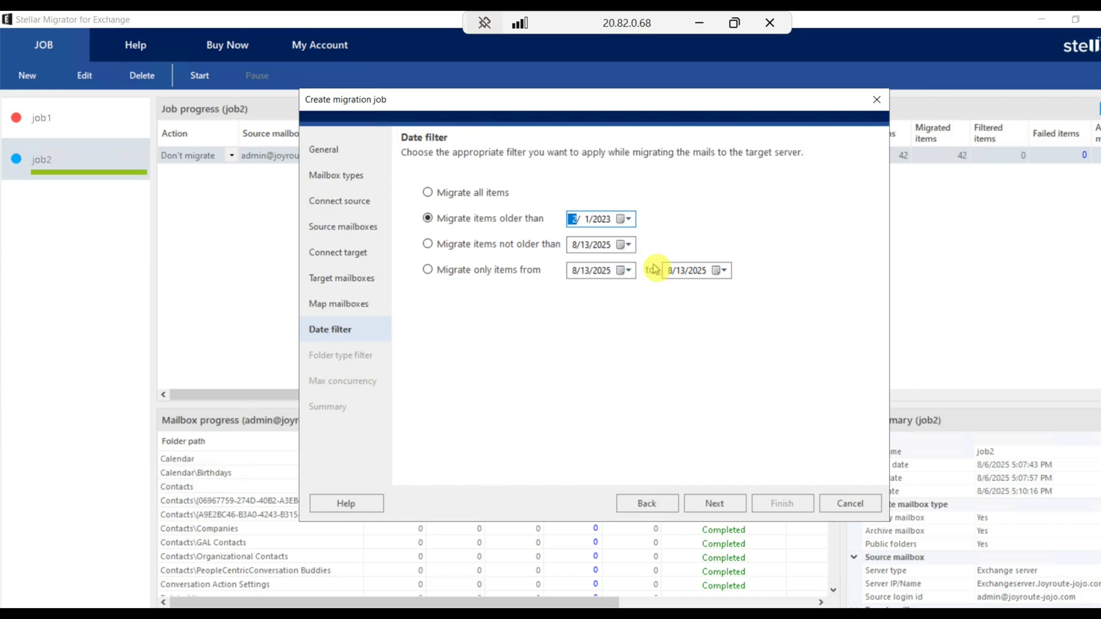
pyautogui.click(519, 247)
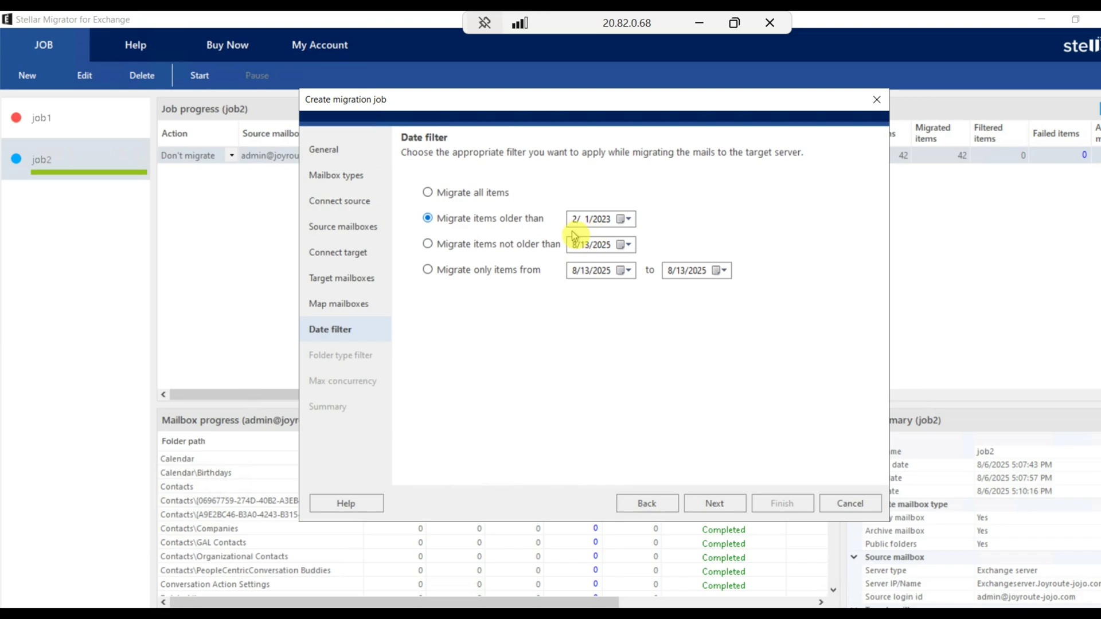
pyautogui.click(539, 220)
pyautogui.click(503, 248)
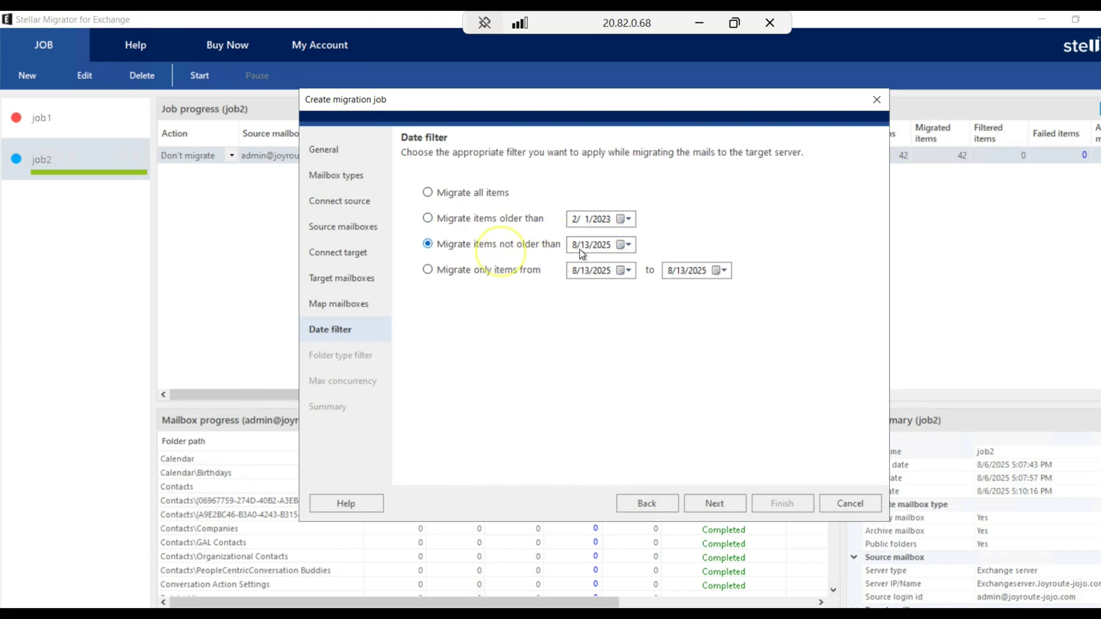
# Choose 'Migrate only items from' starting 1/1/2024 through 8/13/2025 and continue.
pyautogui.click(470, 278)
pyautogui.click(596, 274)
pyautogui.click(626, 270)
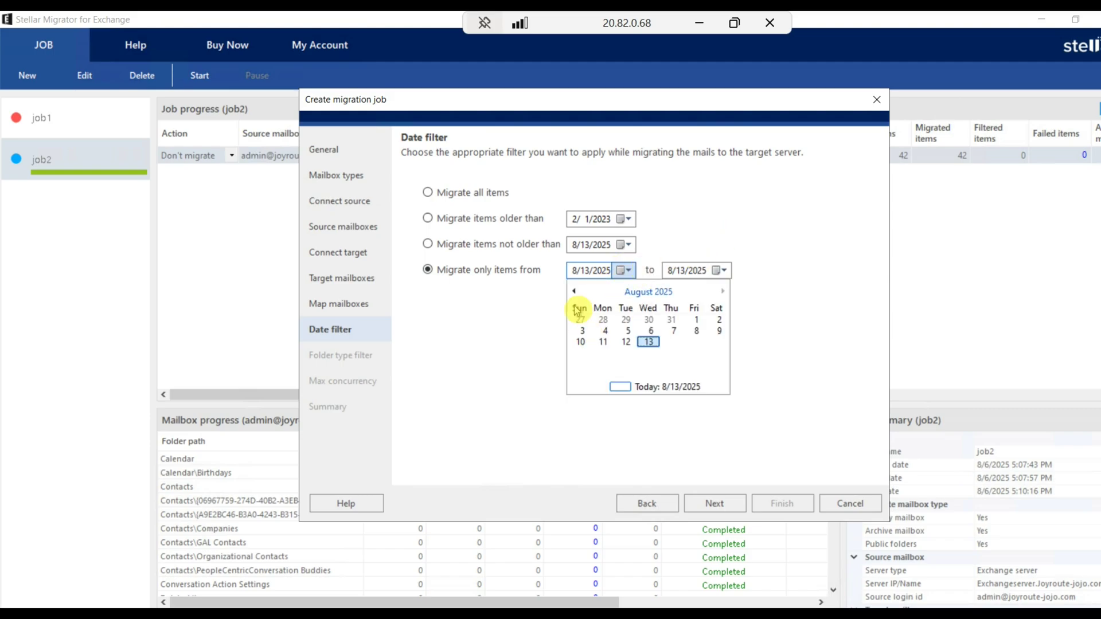
pyautogui.click(649, 291)
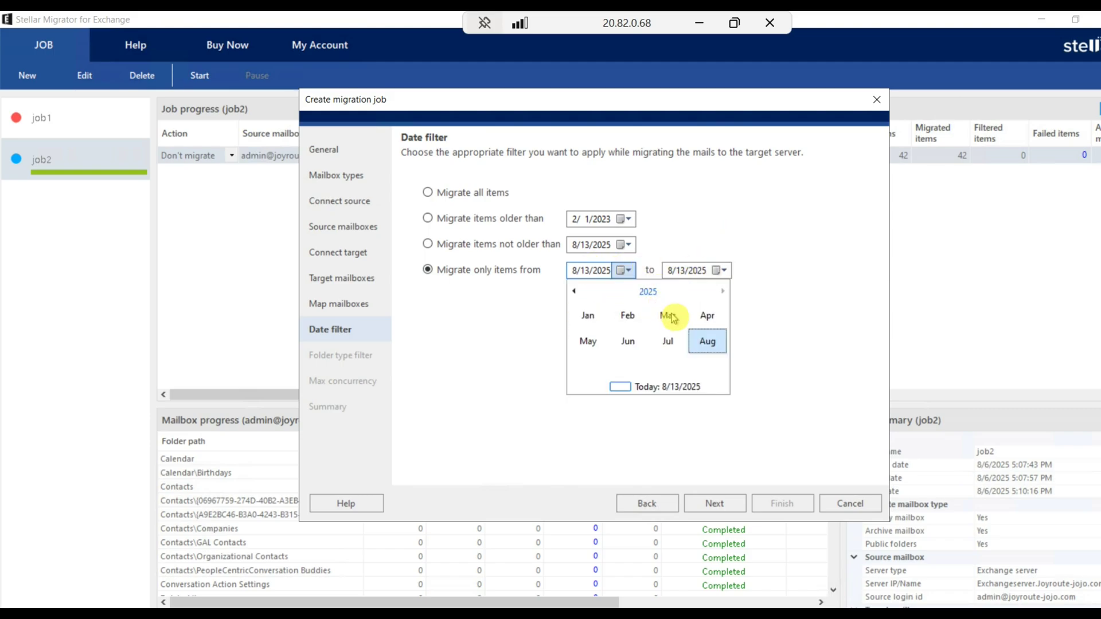
pyautogui.click(649, 291)
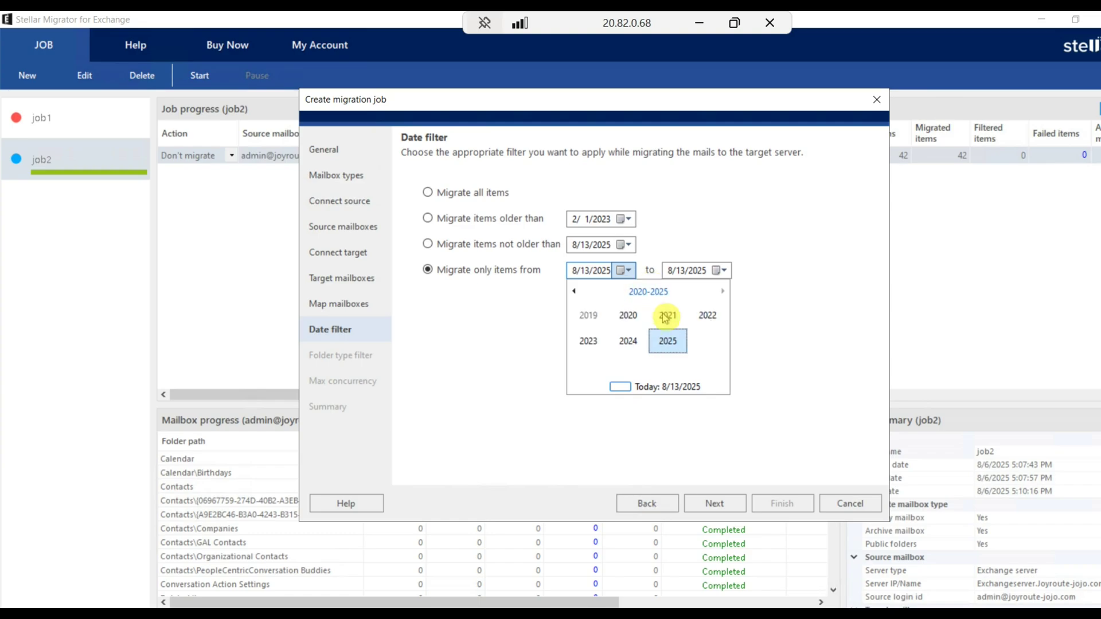
pyautogui.click(628, 341)
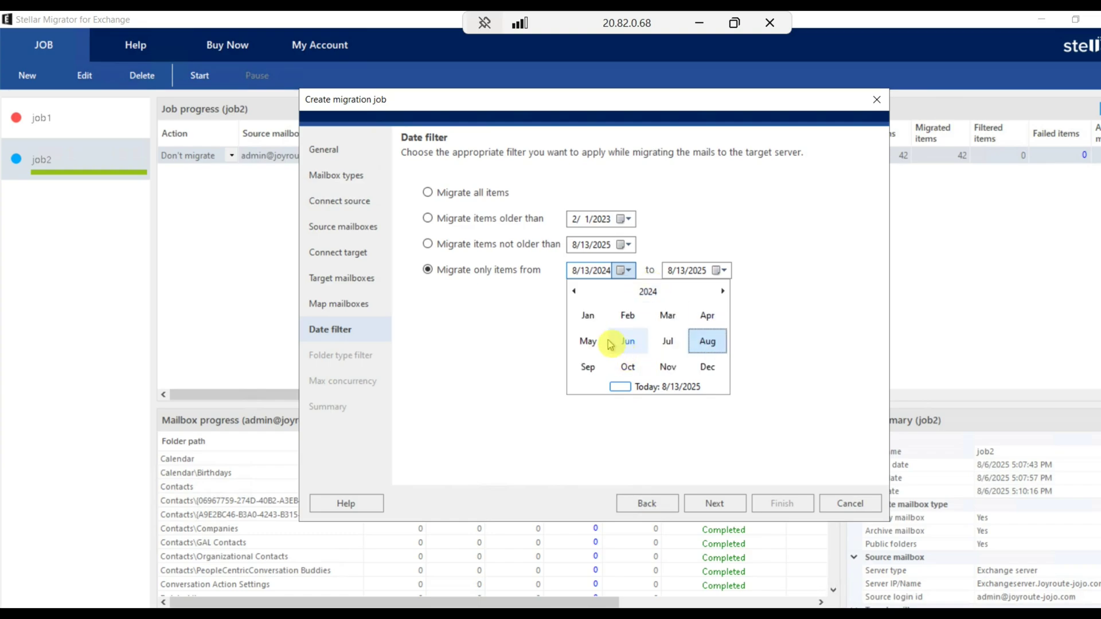
pyautogui.click(587, 315)
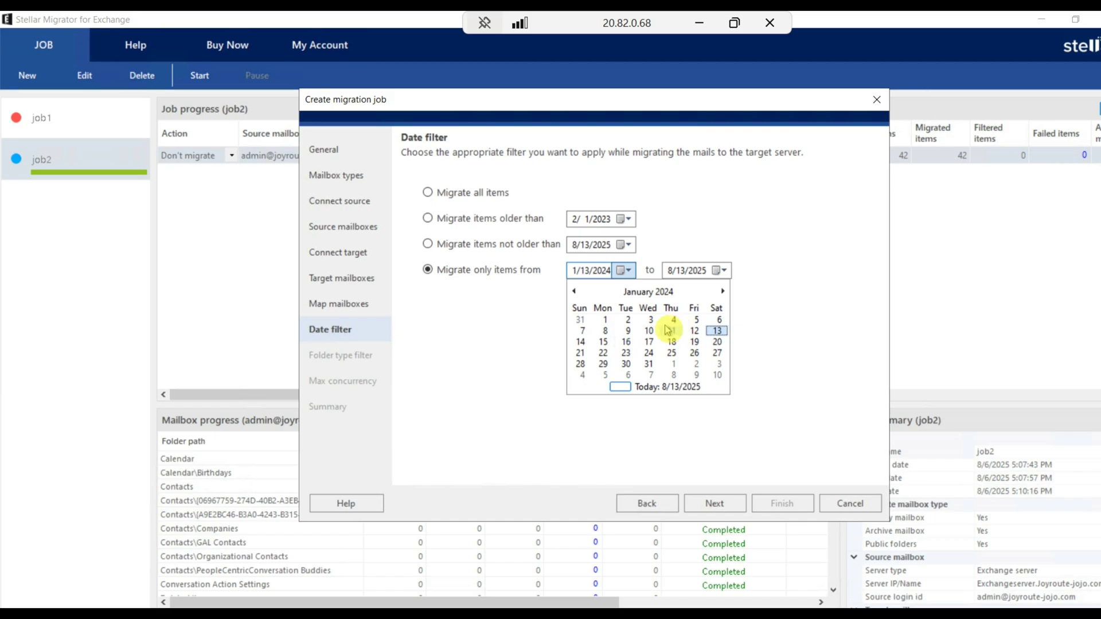
pyautogui.click(605, 319)
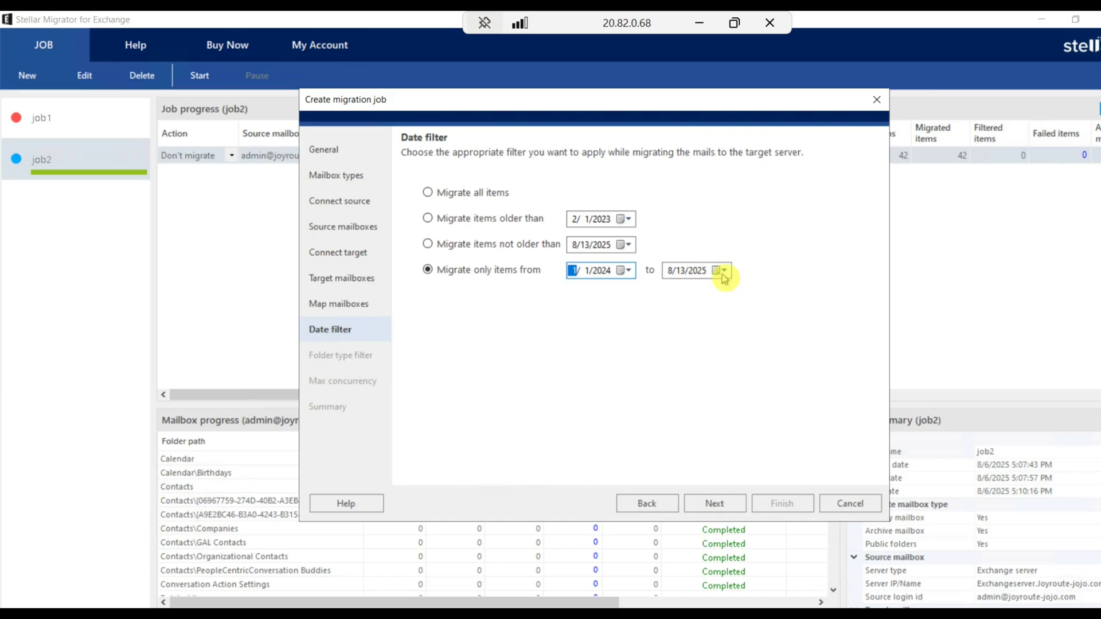
pyautogui.click(724, 505)
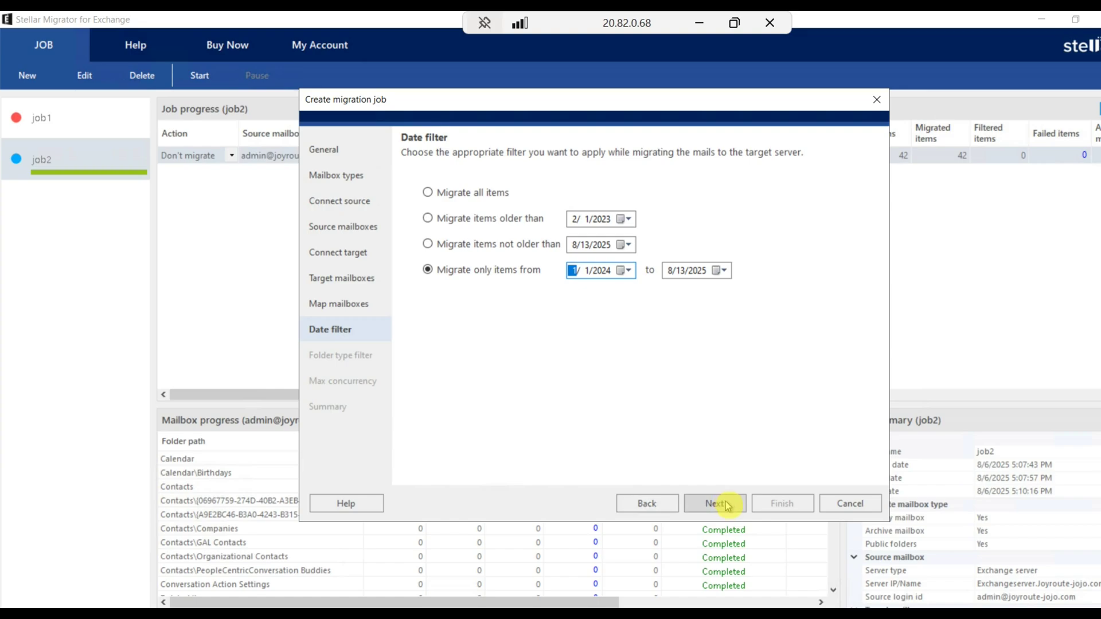
pyautogui.click(723, 504)
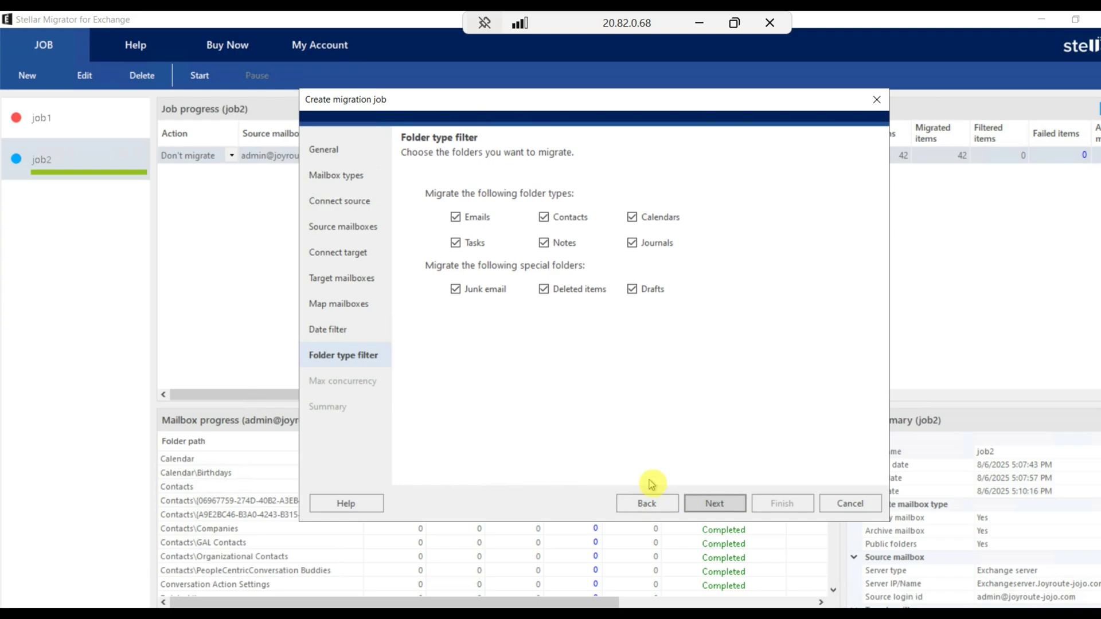
# Untick Notes, Tasks, Junk email, Deleted items and Drafts, keeping Emails, Contacts, Calendars and Journals.
pyautogui.click(456, 217)
pyautogui.click(545, 217)
pyautogui.click(652, 219)
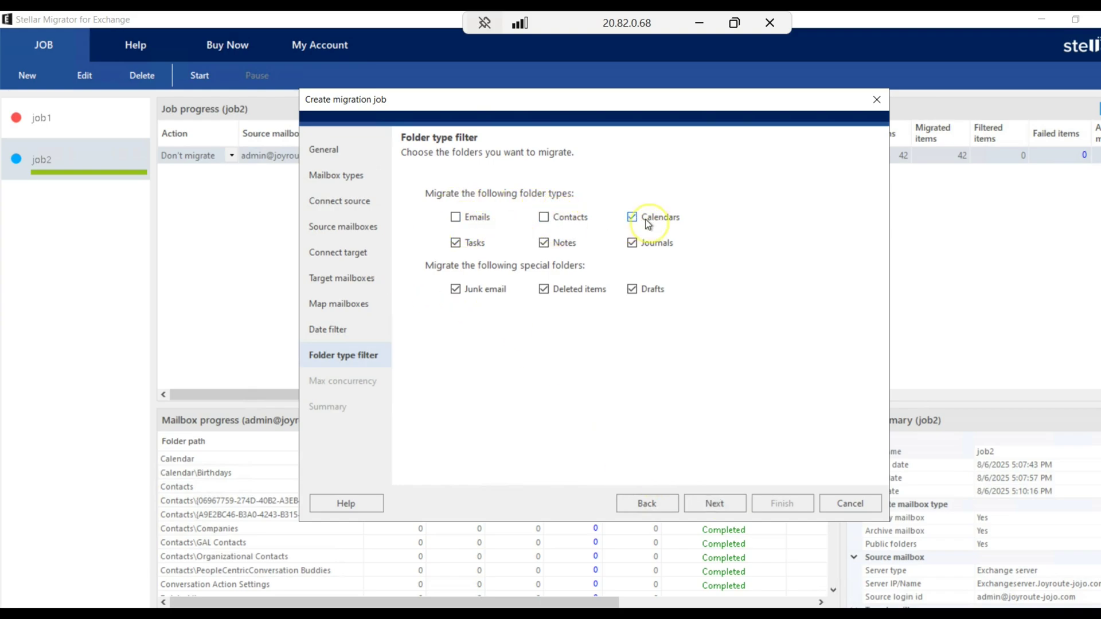
pyautogui.click(479, 225)
pyautogui.click(551, 219)
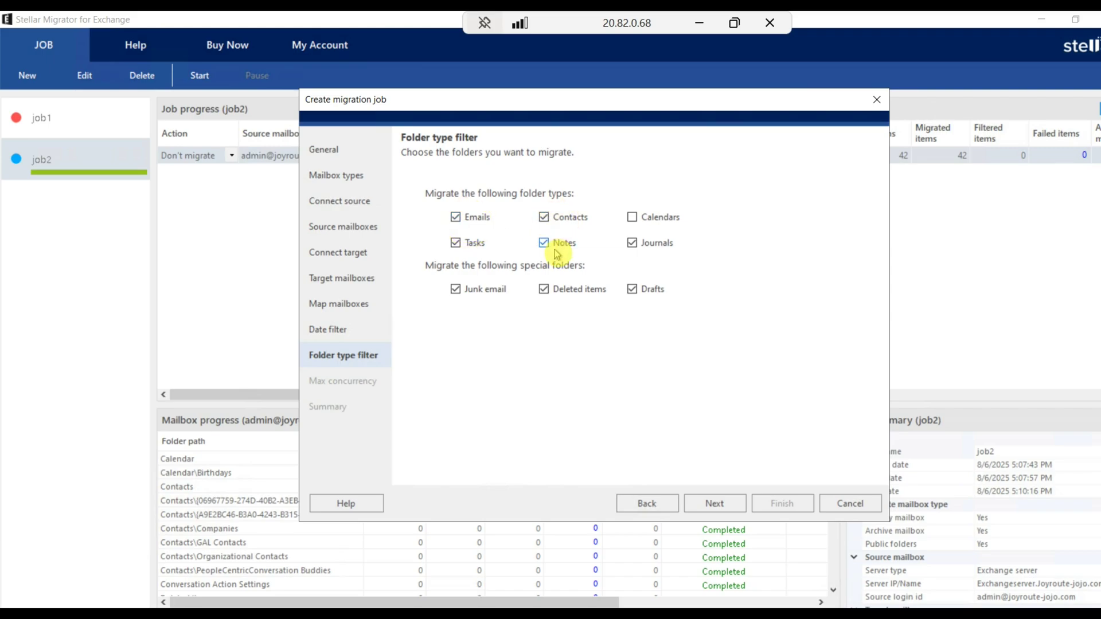
pyautogui.click(553, 250)
pyautogui.click(457, 244)
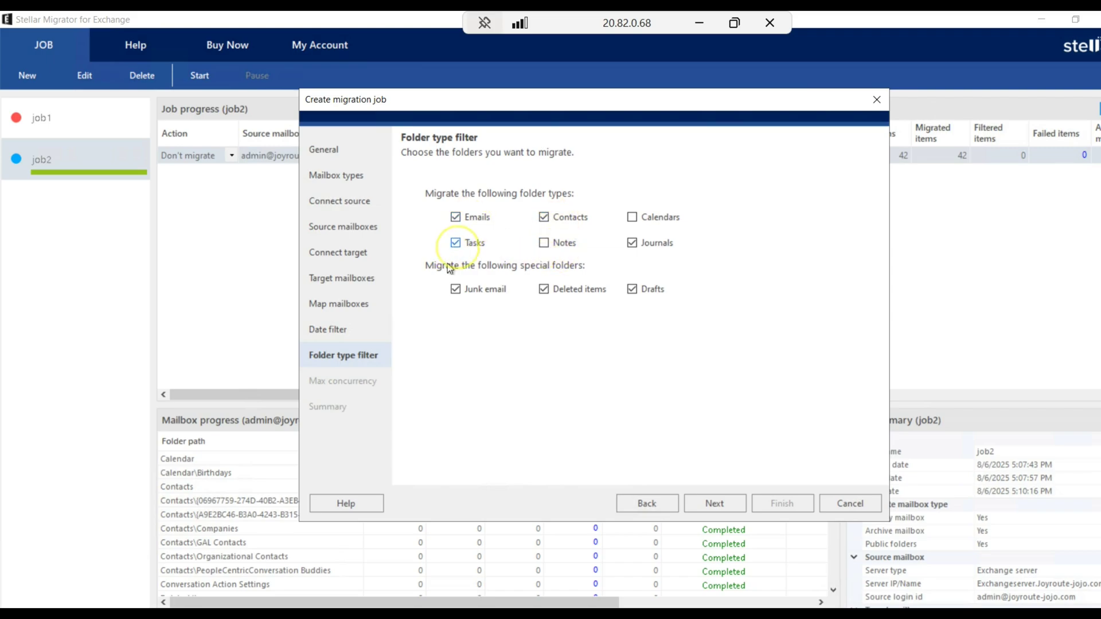
pyautogui.click(633, 243)
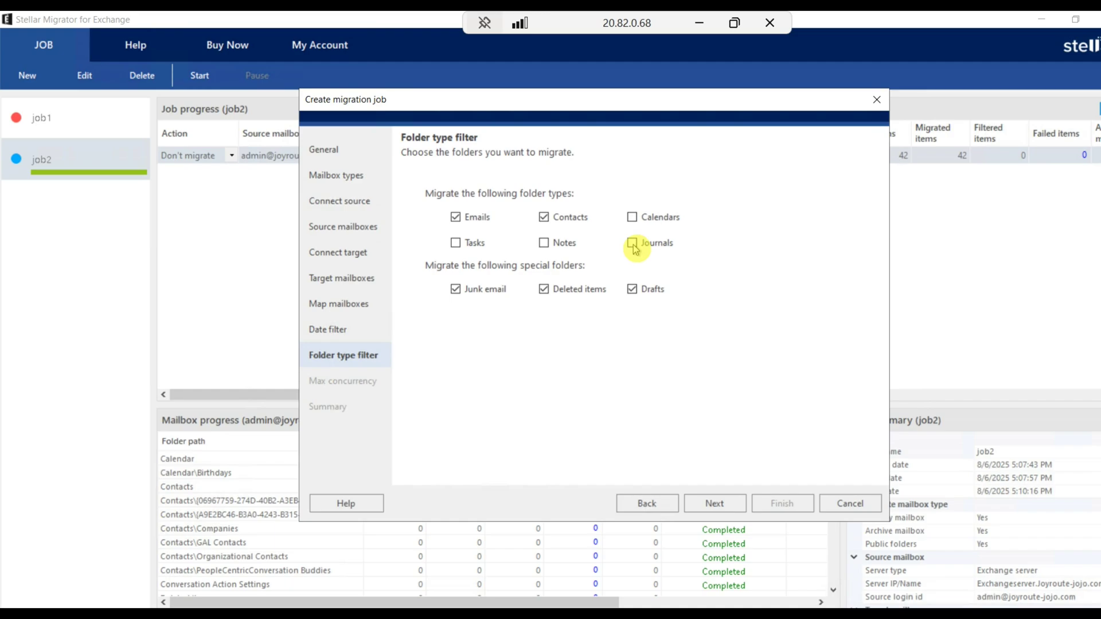
pyautogui.click(633, 243)
pyautogui.click(632, 217)
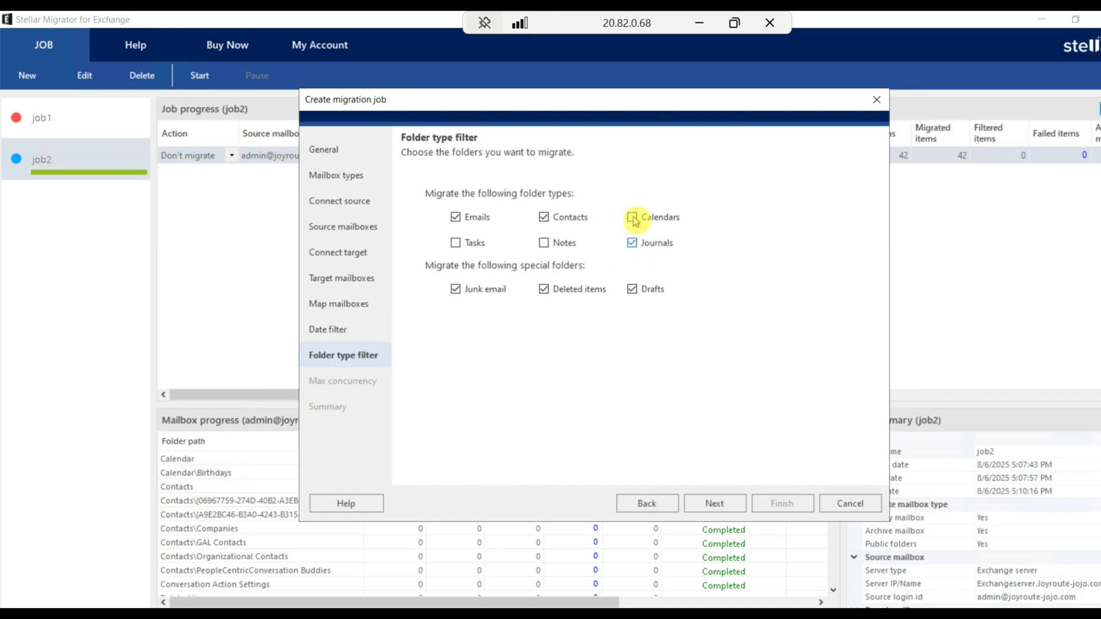
pyautogui.click(462, 298)
pyautogui.click(544, 290)
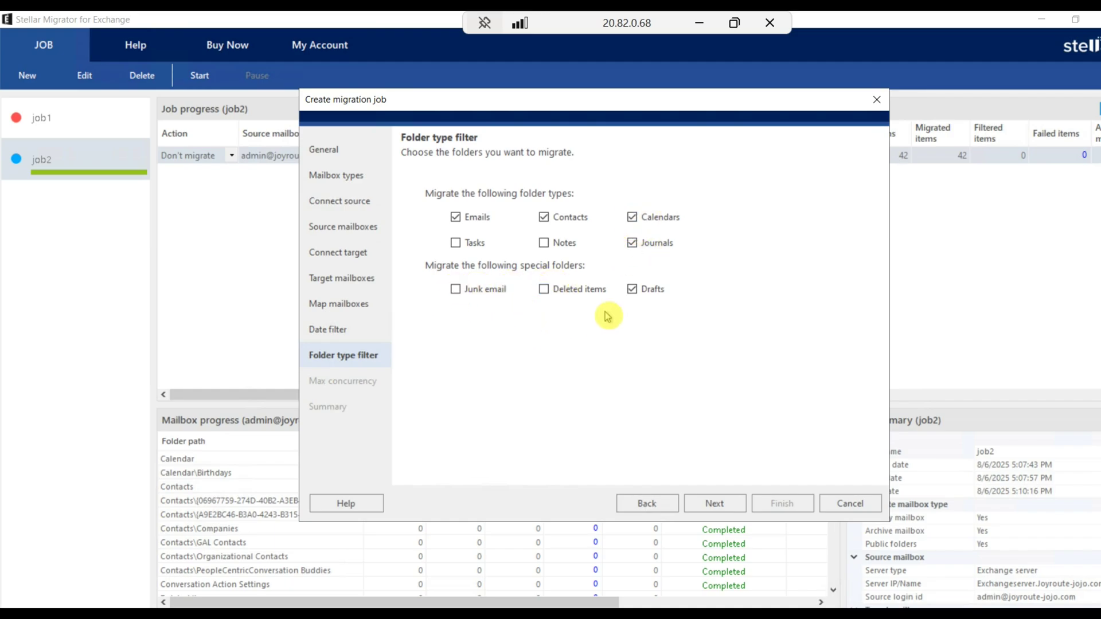
pyautogui.click(632, 289)
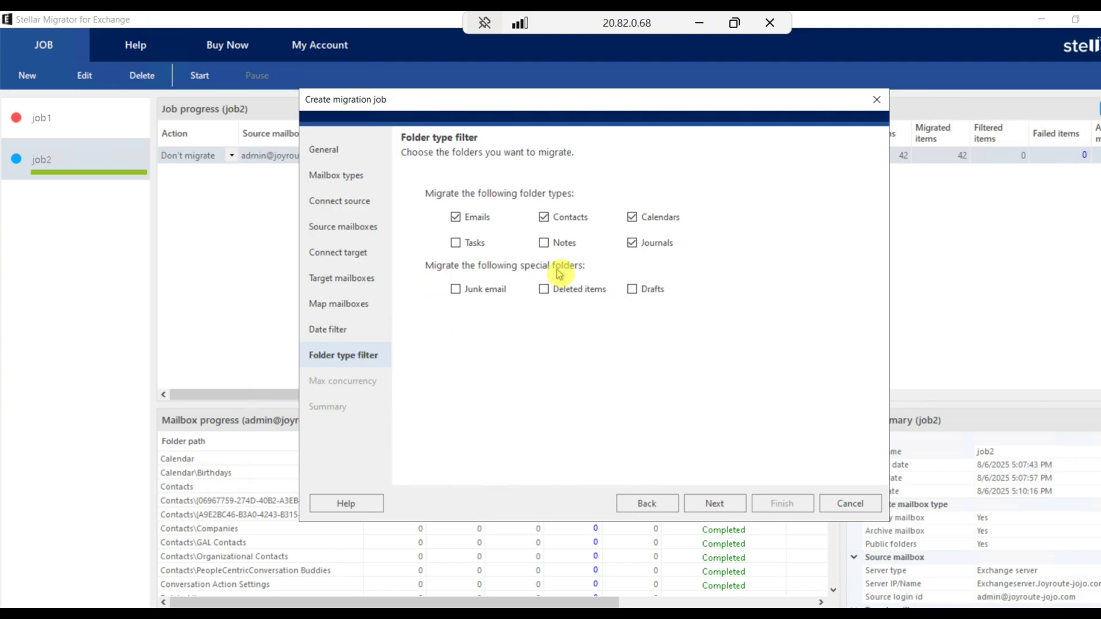
pyautogui.click(723, 514)
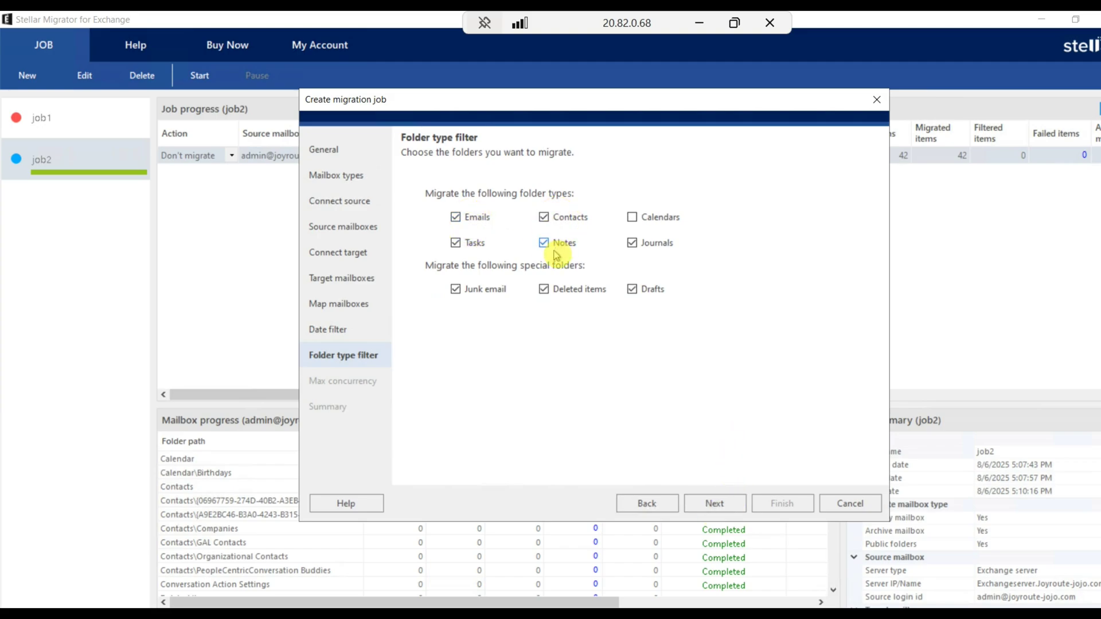
# Re-exclude Notes, Tasks, Junk email and Deleted items while keeping Journals and Calendars ticked.
pyautogui.click(555, 247)
pyautogui.click(458, 245)
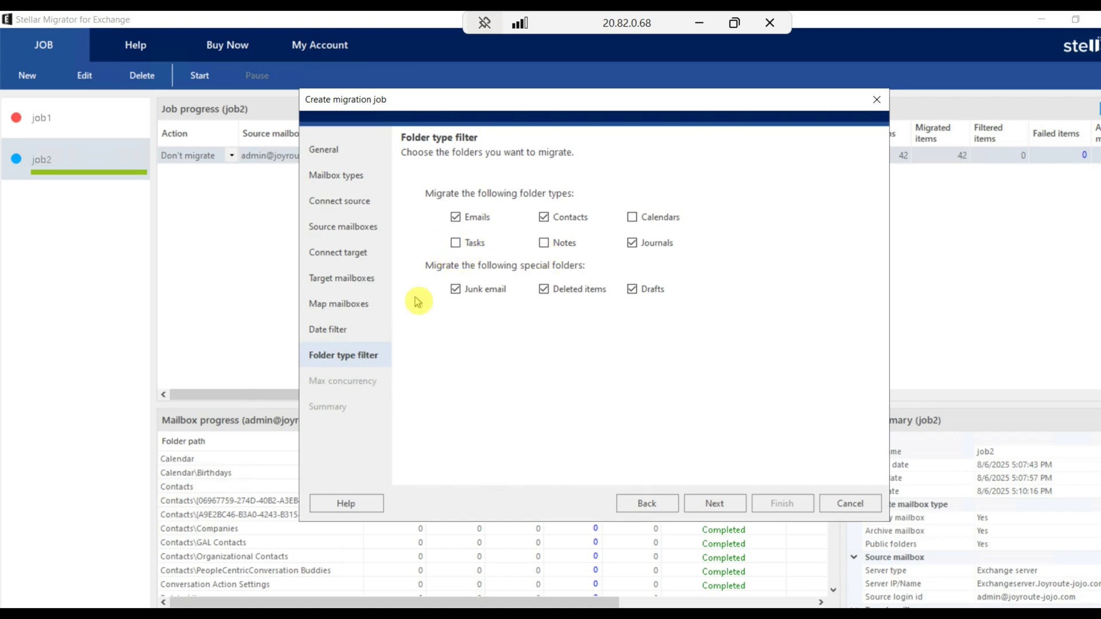
pyautogui.click(633, 243)
pyautogui.click(633, 244)
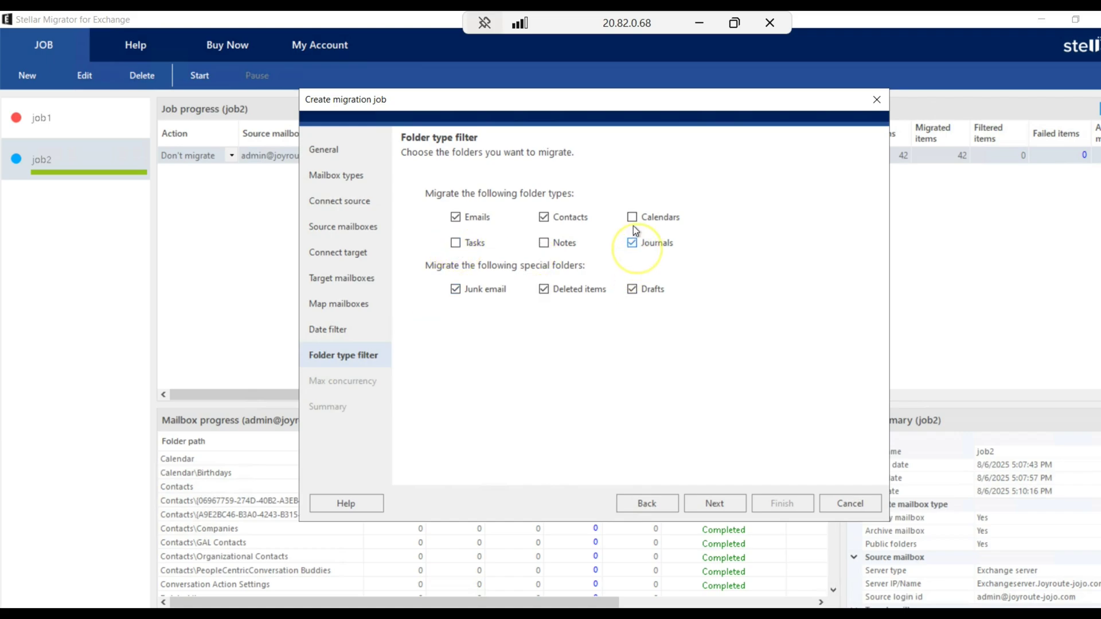
pyautogui.click(632, 217)
pyautogui.click(474, 293)
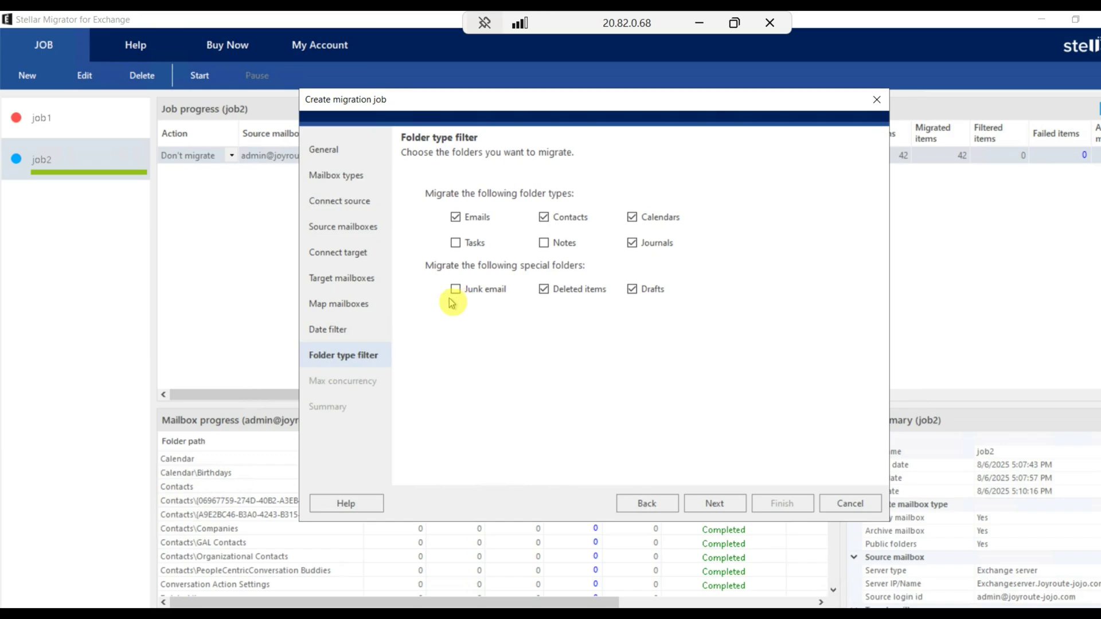
pyautogui.click(552, 293)
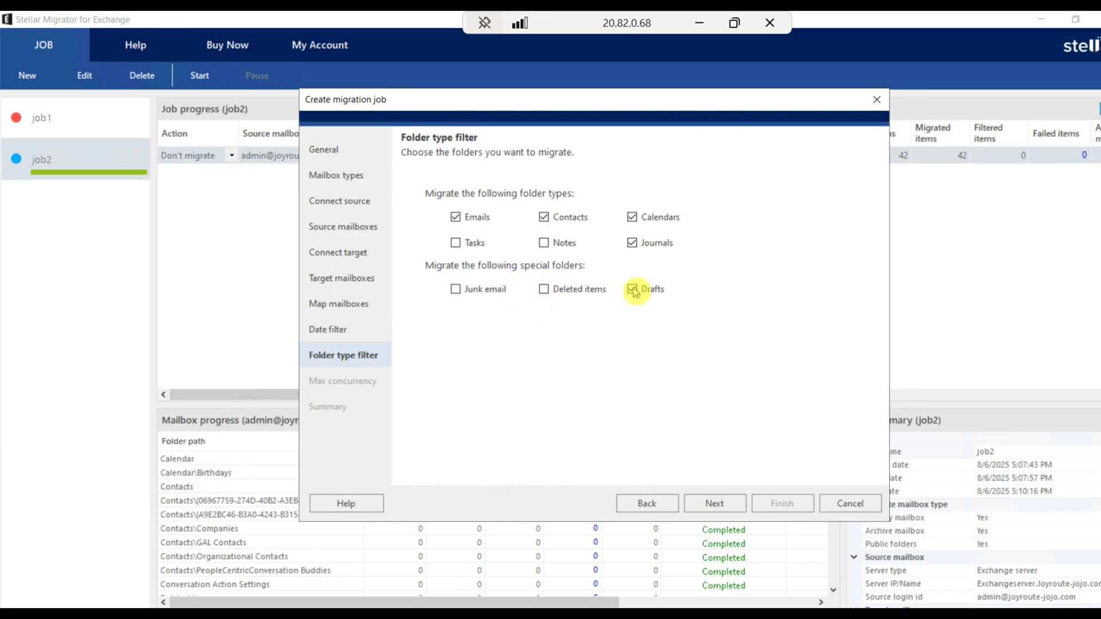
# Exclude Drafts, advance to Max concurrency, and set it to 10 mailboxes.
pyautogui.click(632, 290)
pyautogui.press('Return')
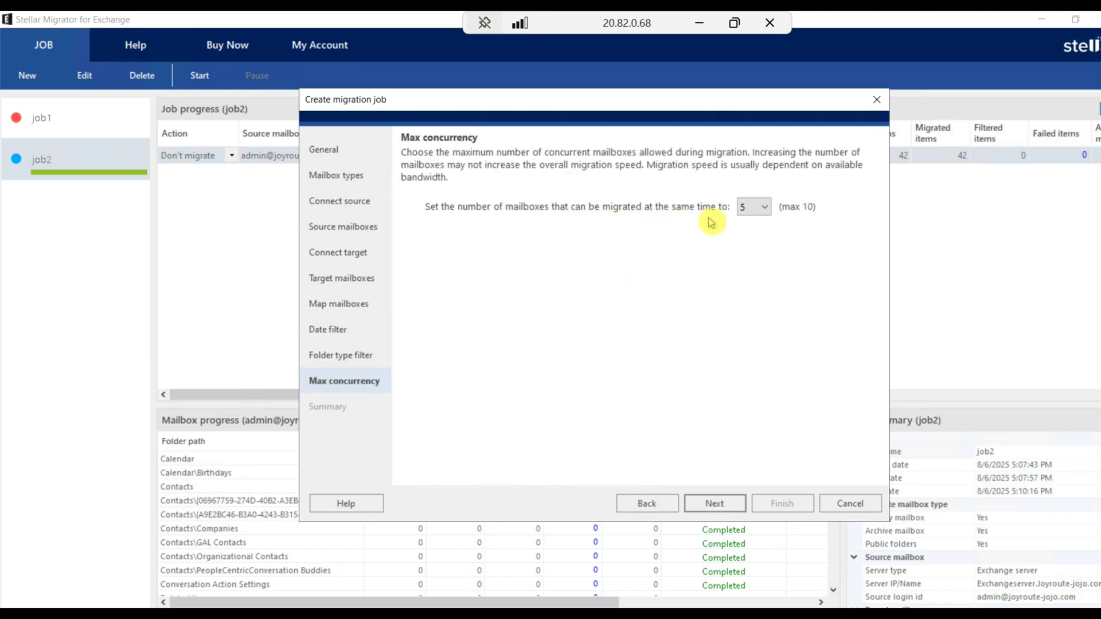
pyautogui.click(756, 207)
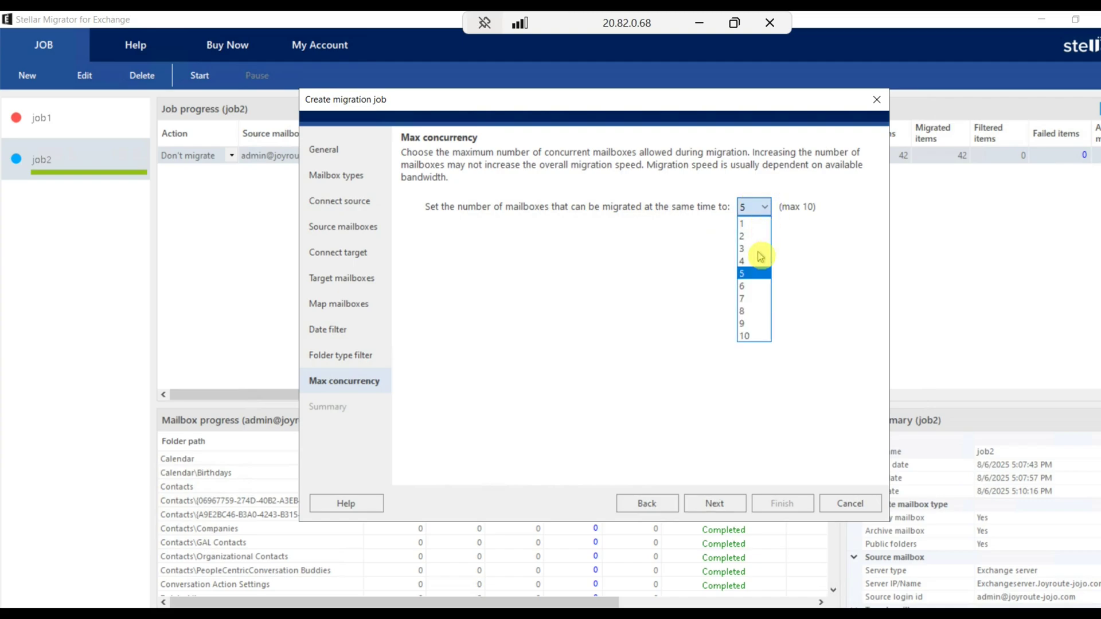
pyautogui.click(748, 335)
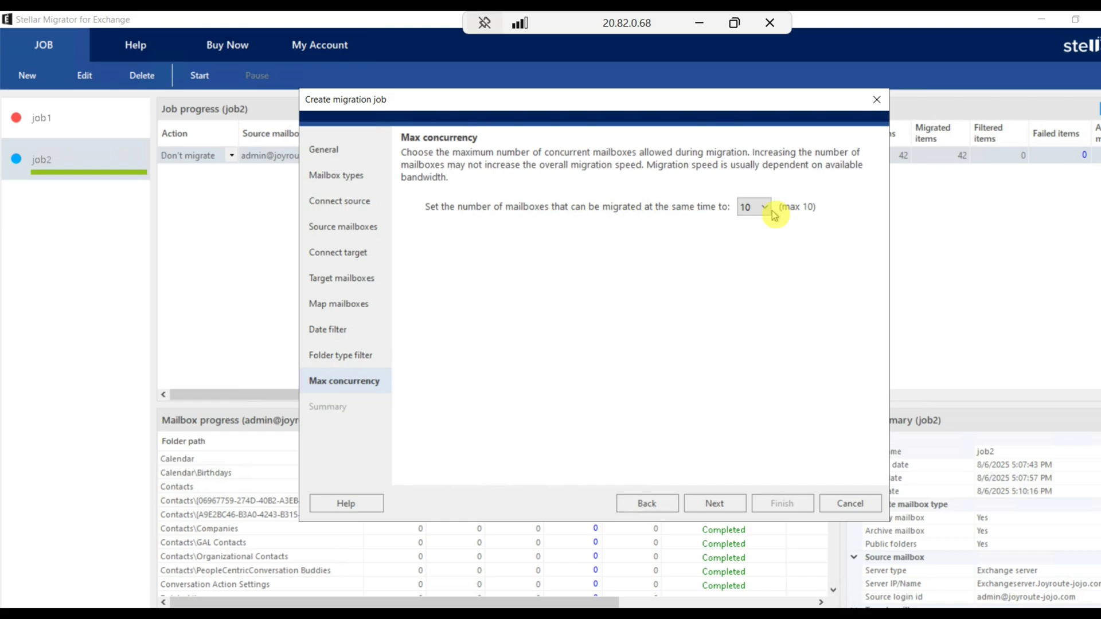
# Try concurrency values 3, 2 and 1 before settling back on 10 mailboxes.
pyautogui.click(752, 206)
pyautogui.click(750, 249)
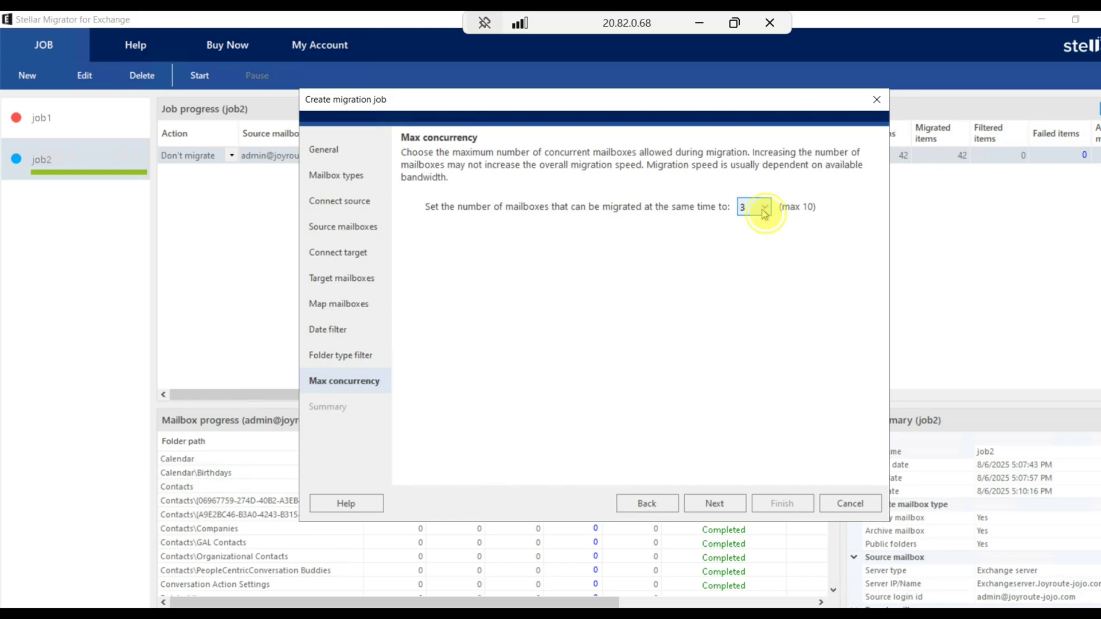
pyautogui.click(762, 208)
pyautogui.click(759, 236)
pyautogui.click(764, 208)
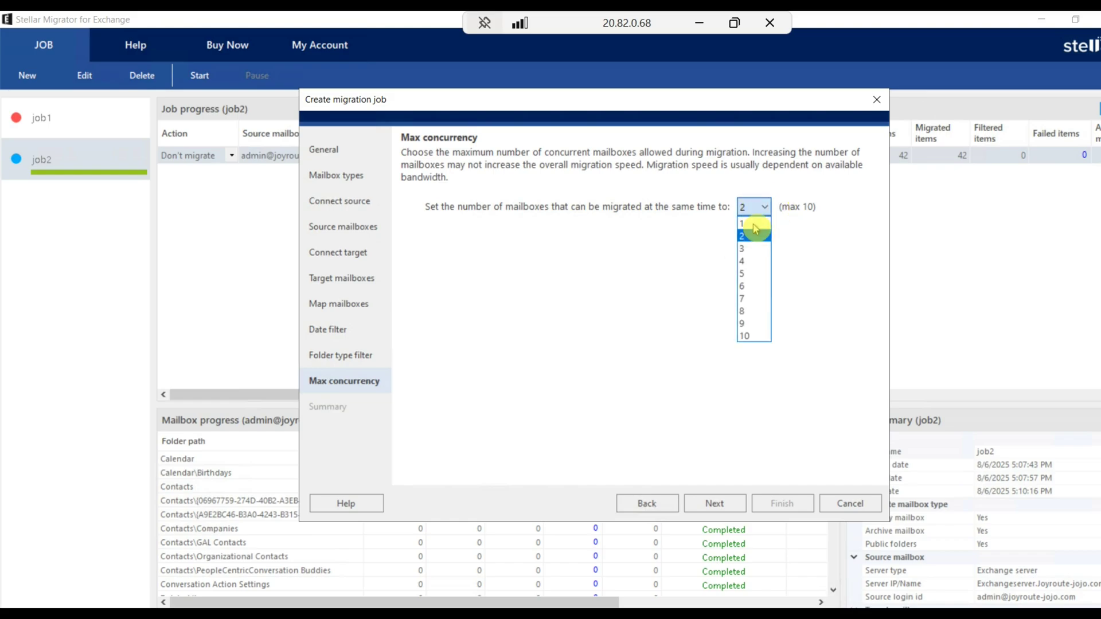
pyautogui.click(755, 219)
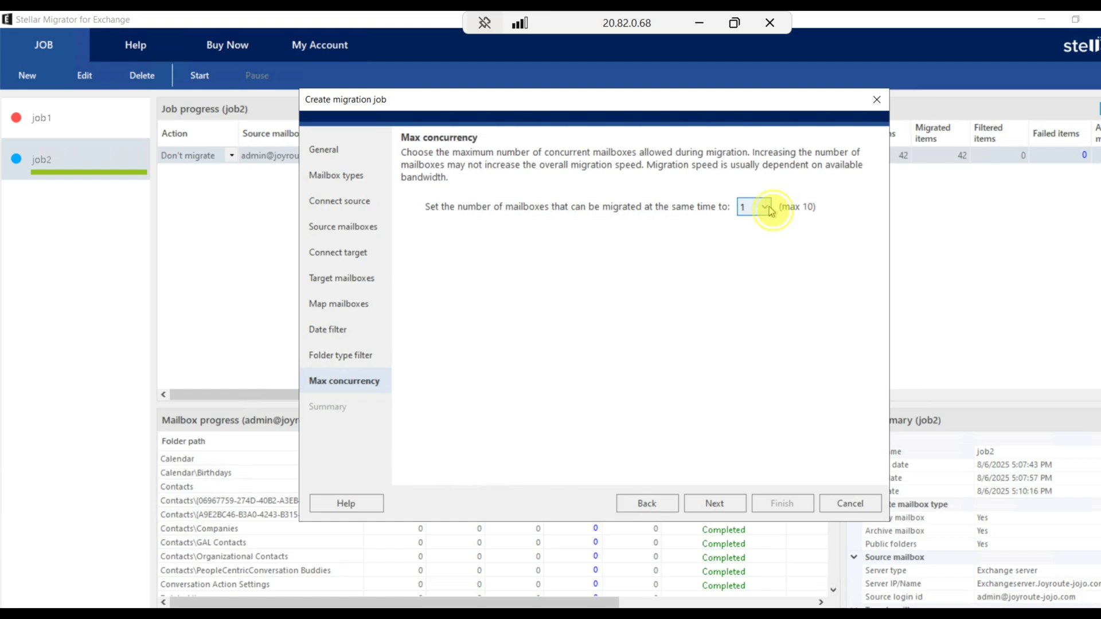
pyautogui.click(764, 207)
pyautogui.click(765, 333)
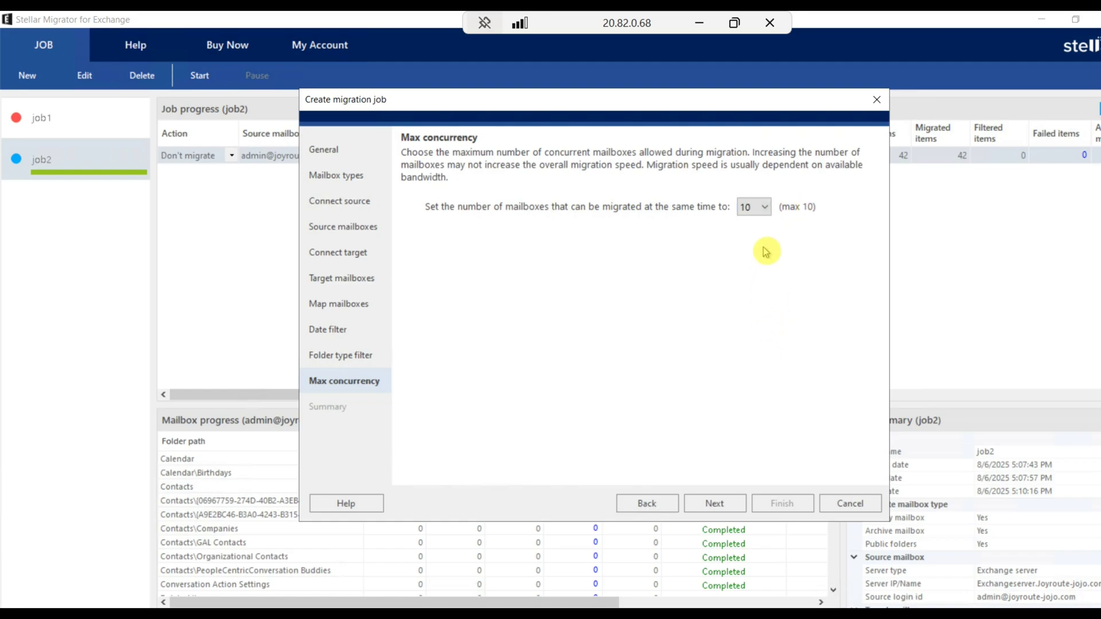
pyautogui.click(764, 208)
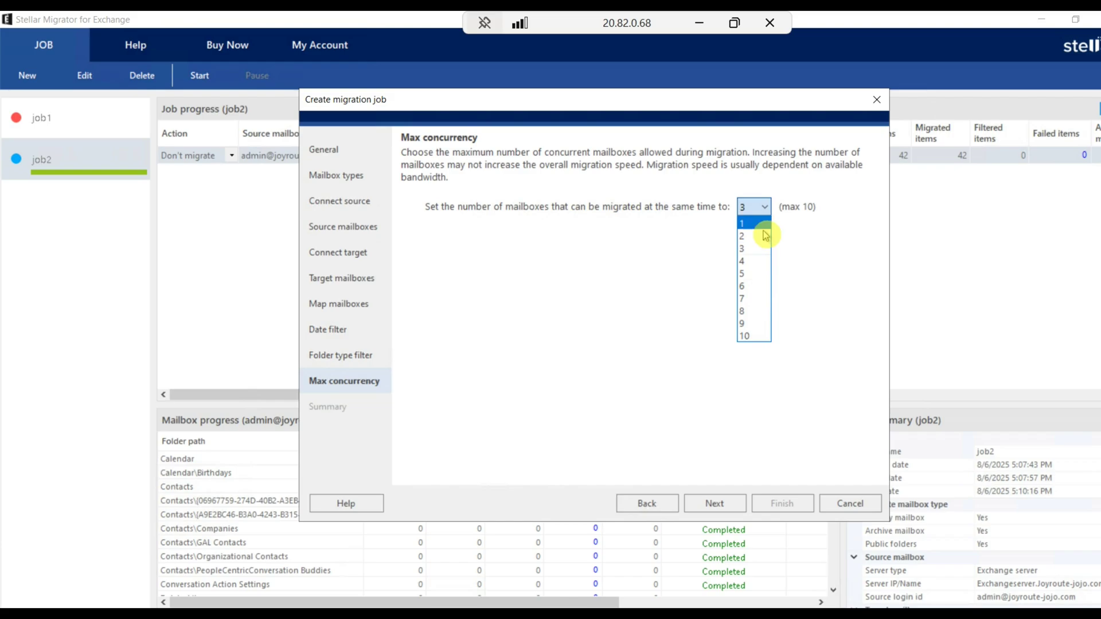
pyautogui.click(763, 216)
pyautogui.click(745, 222)
pyautogui.click(763, 207)
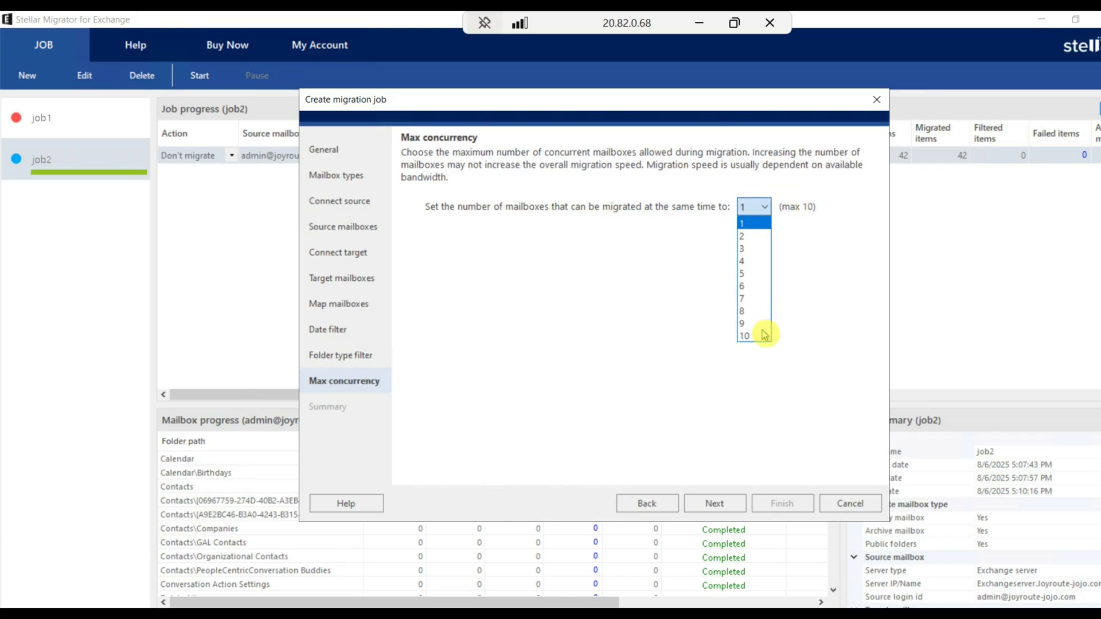
pyautogui.click(768, 335)
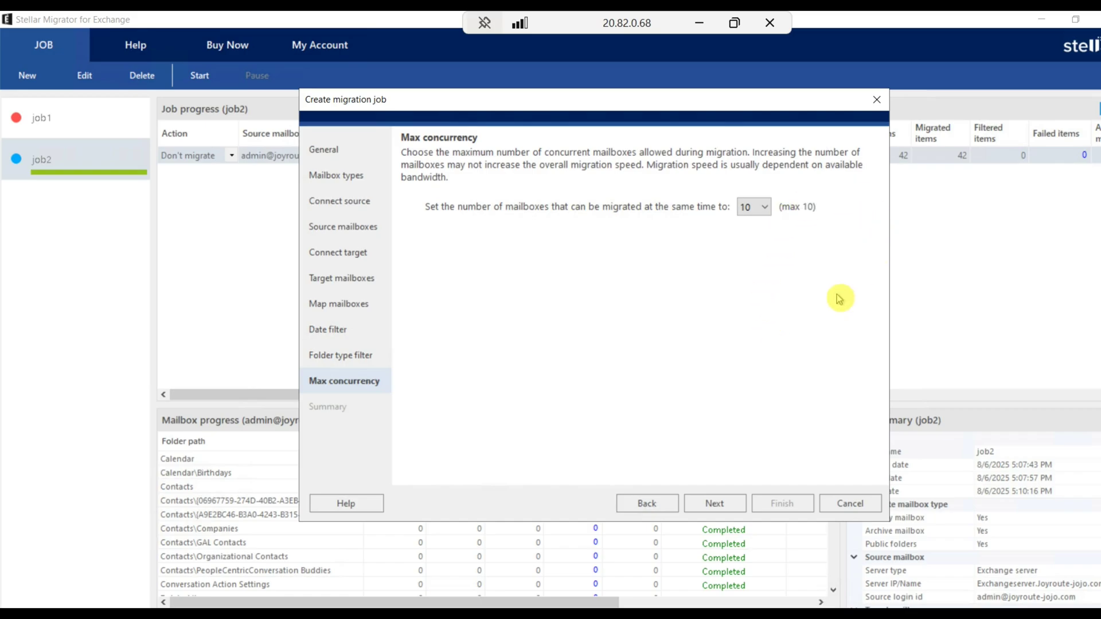
# Review the job2 summary, finish the wizard, and dismiss the Job created message.
pyautogui.click(737, 504)
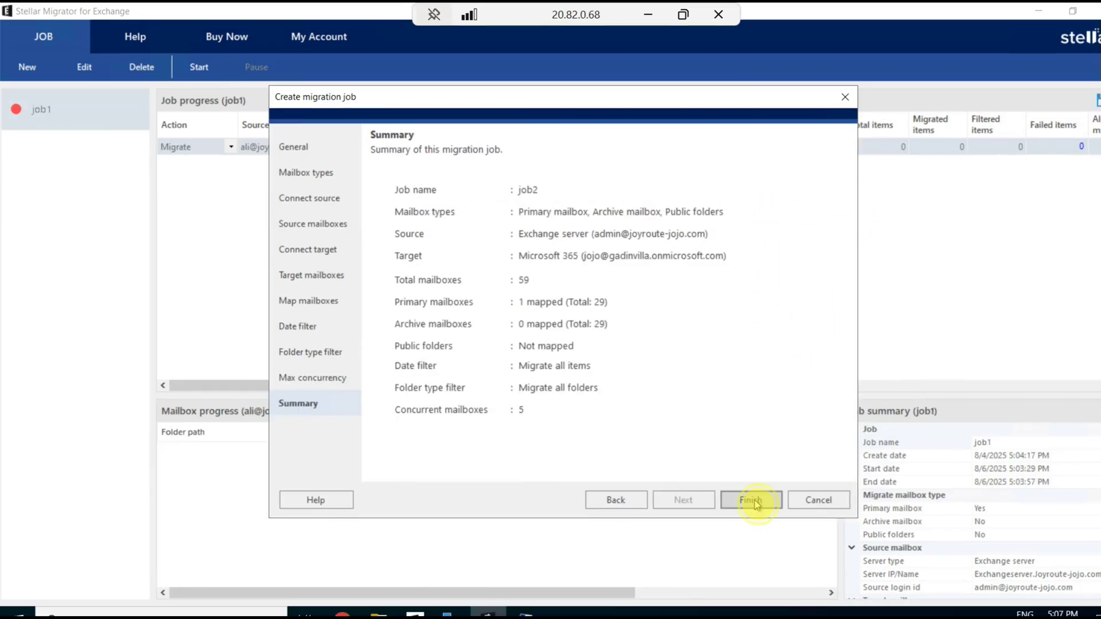
pyautogui.click(765, 504)
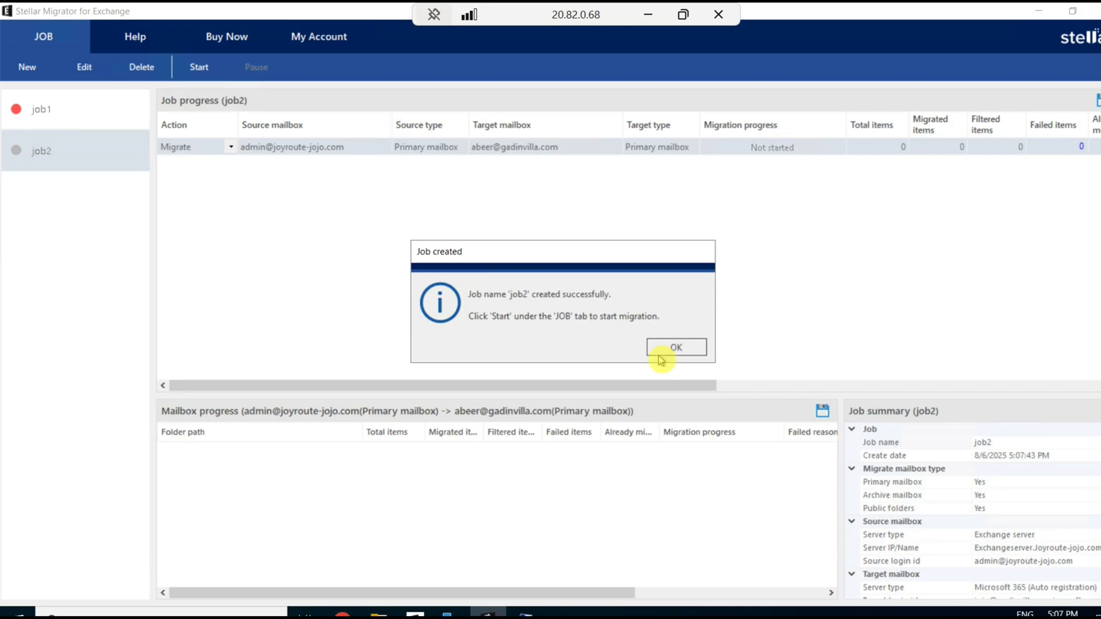
pyautogui.click(676, 347)
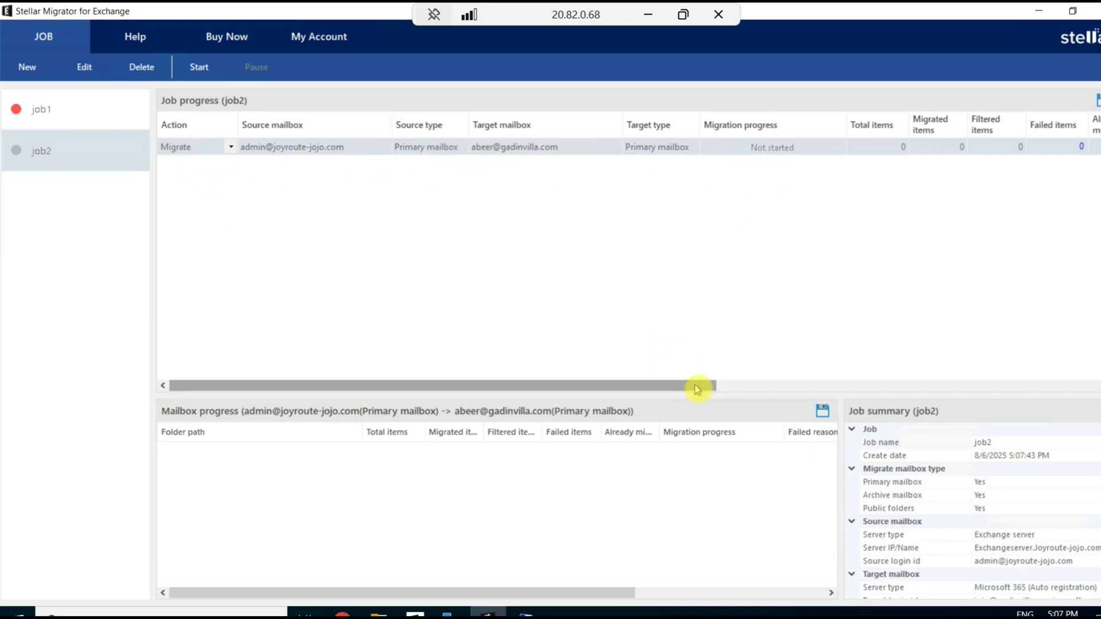
pyautogui.moveTo(700, 386); pyautogui.dragTo(449, 380)
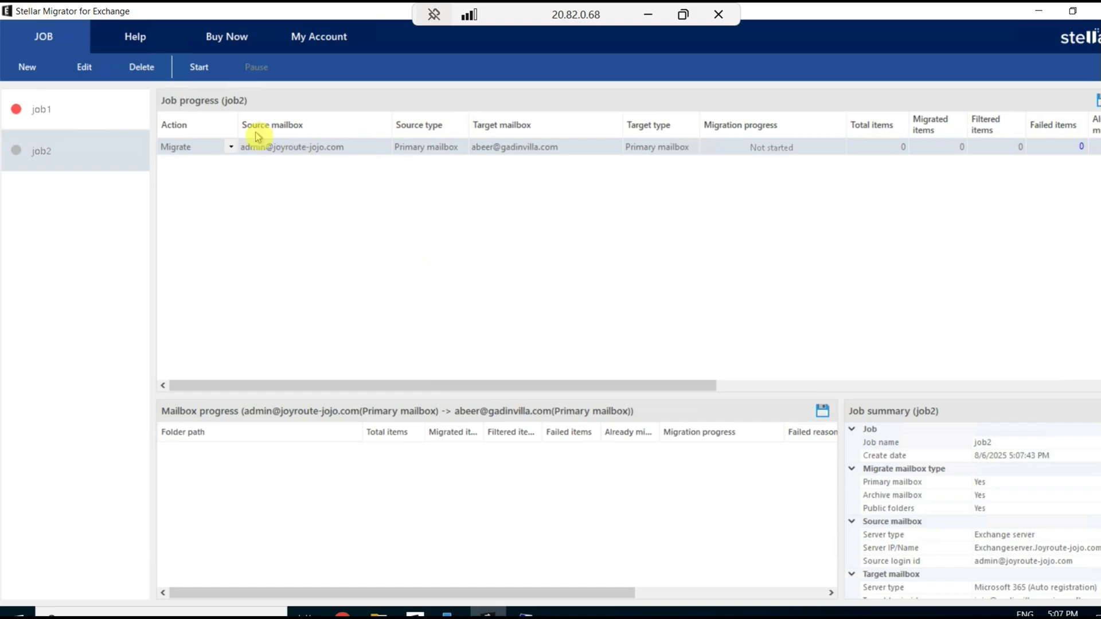
# Start job2's migration, watch it reach 33 of 42 items, then switch to Chrome.
pyautogui.click(198, 68)
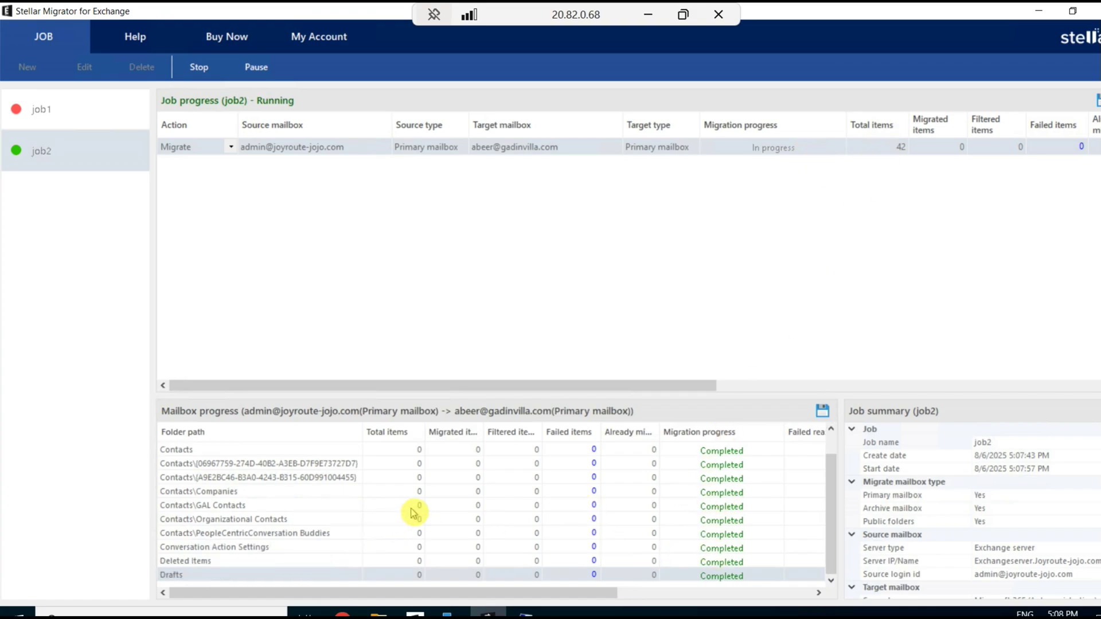
pyautogui.click(831, 477)
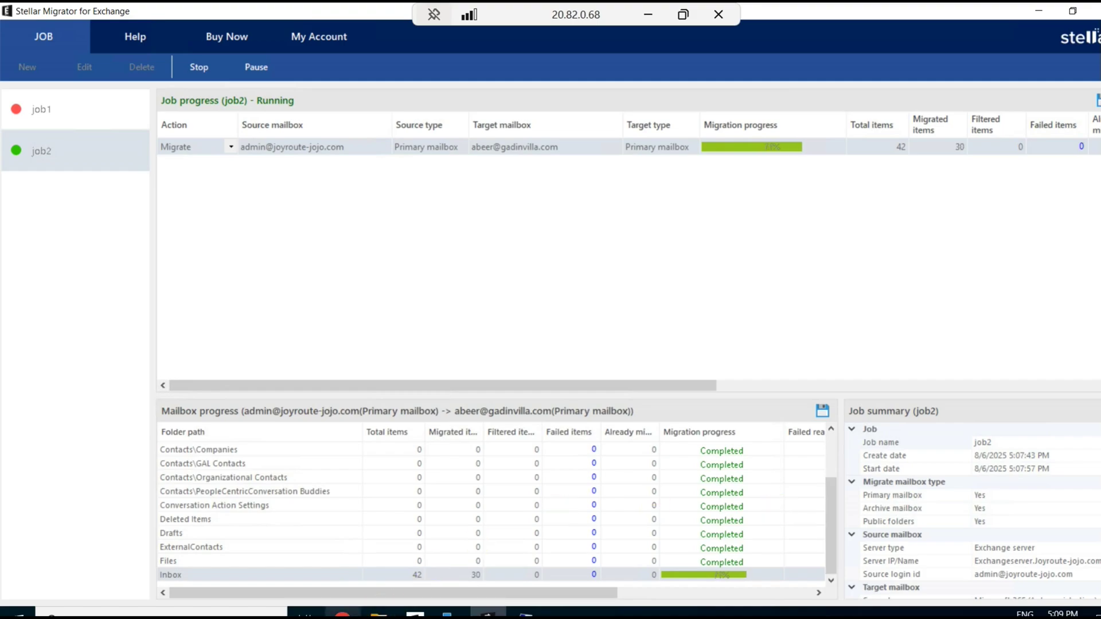
pyautogui.click(343, 613)
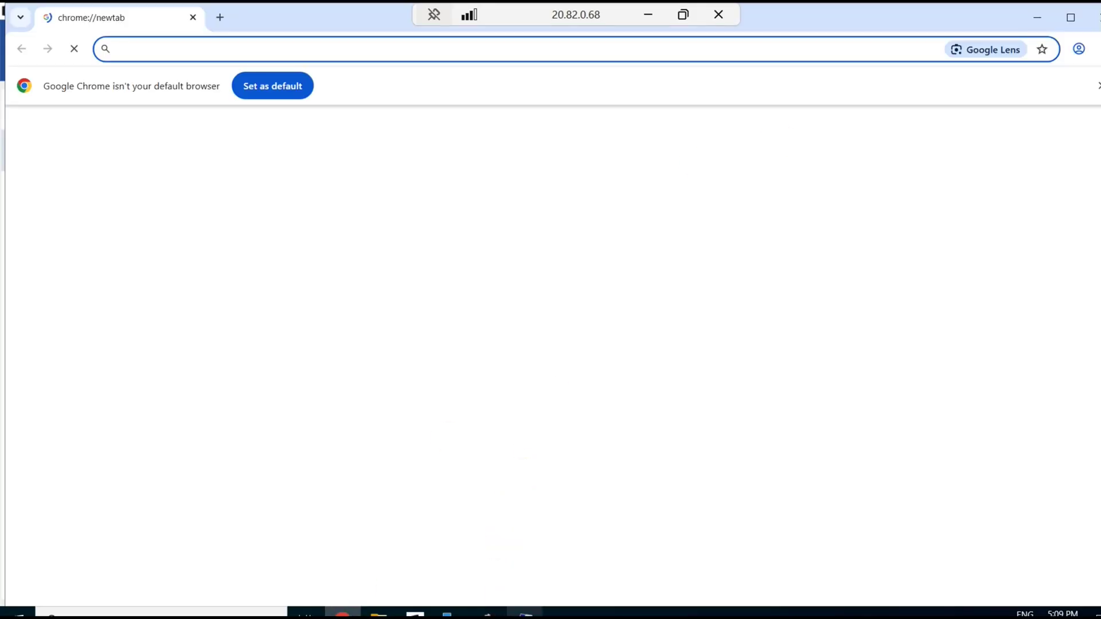
# Bring Stellar Migrator back to see job2 Completed with 42 of 42 items migrated.
pyautogui.click(343, 613)
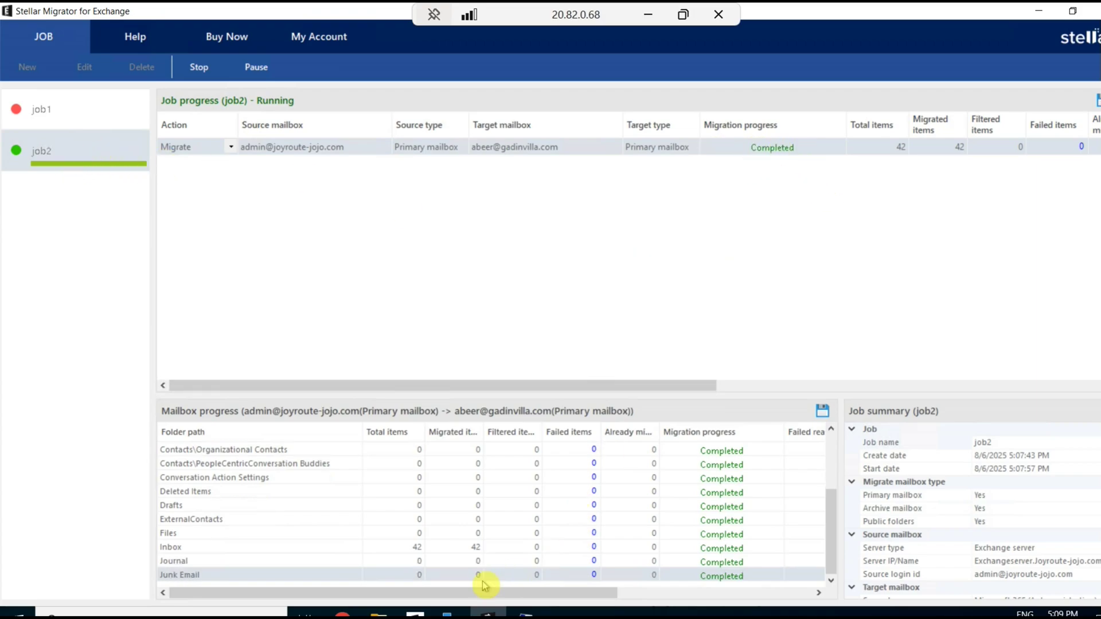
pyautogui.moveTo(342, 614)
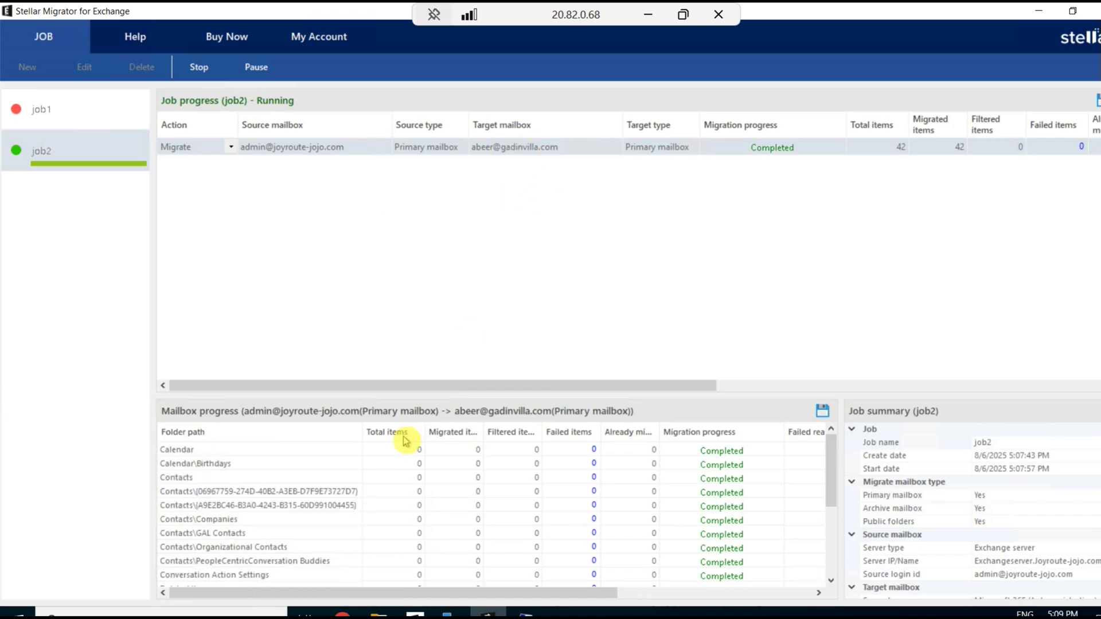
# Open Outlook from Chrome's address bar and sign in with the account password and authenticator code.
pyautogui.click(343, 614)
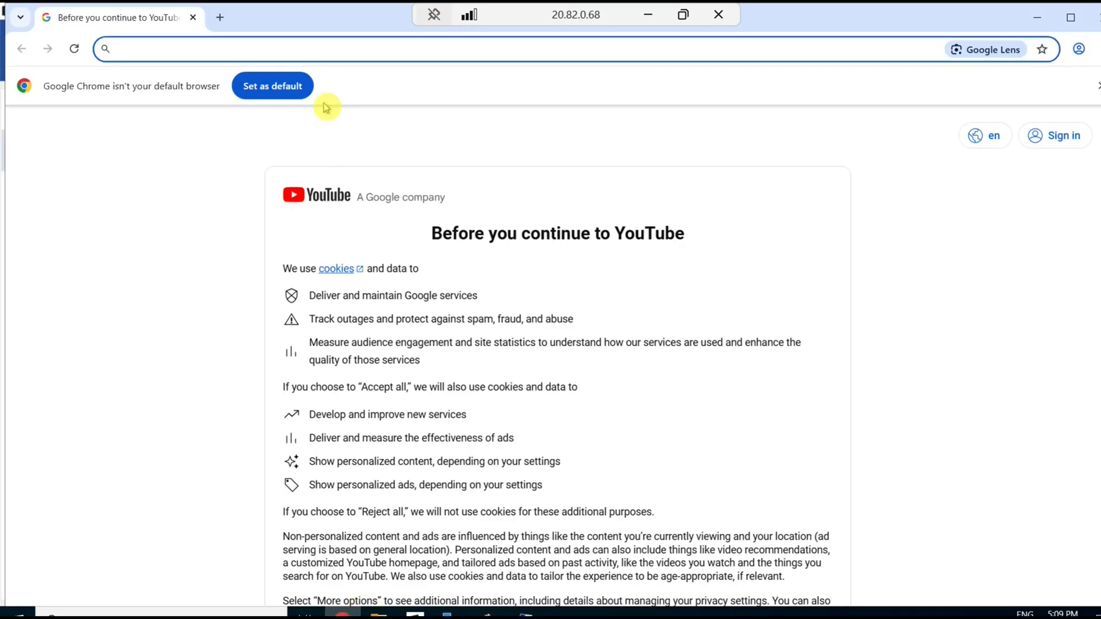
pyautogui.write('ou')
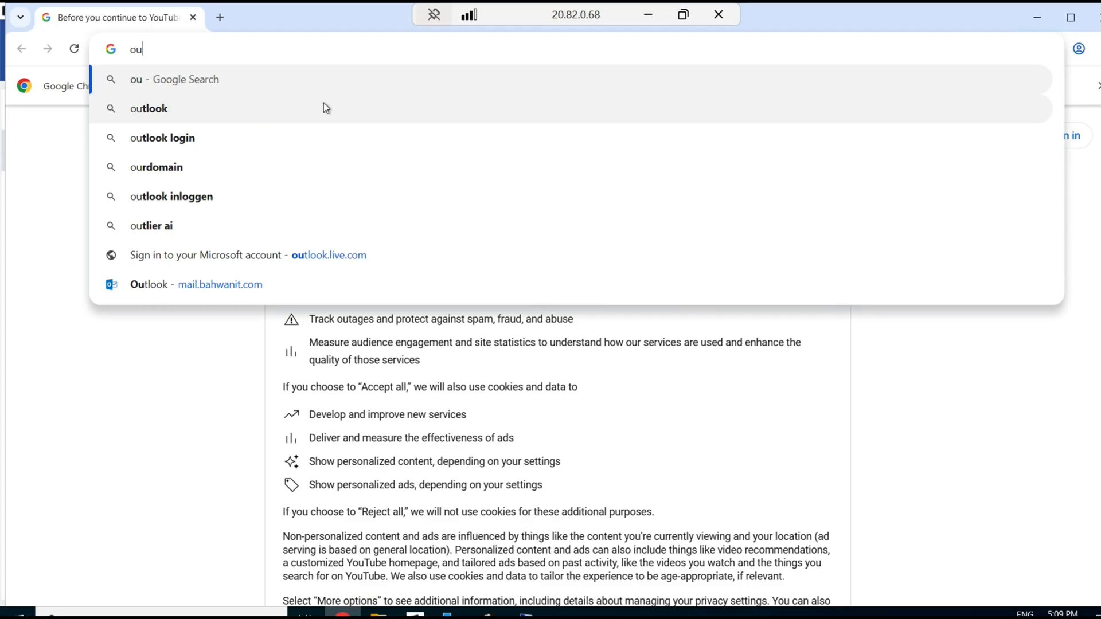
pyautogui.write('tlo')
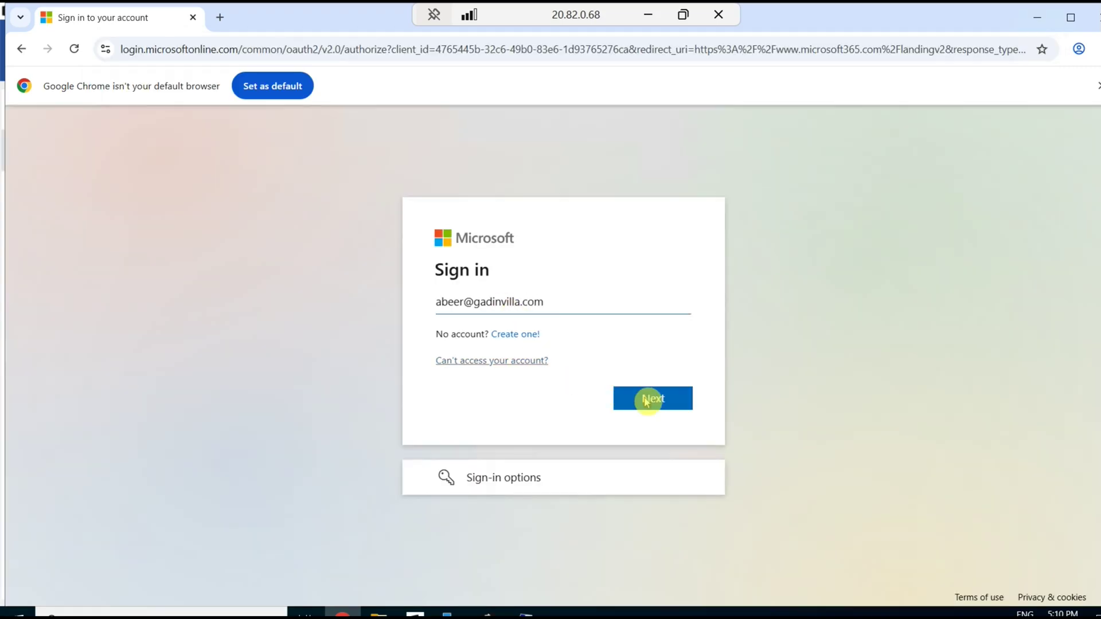
pyautogui.click(648, 398)
pyautogui.click(645, 427)
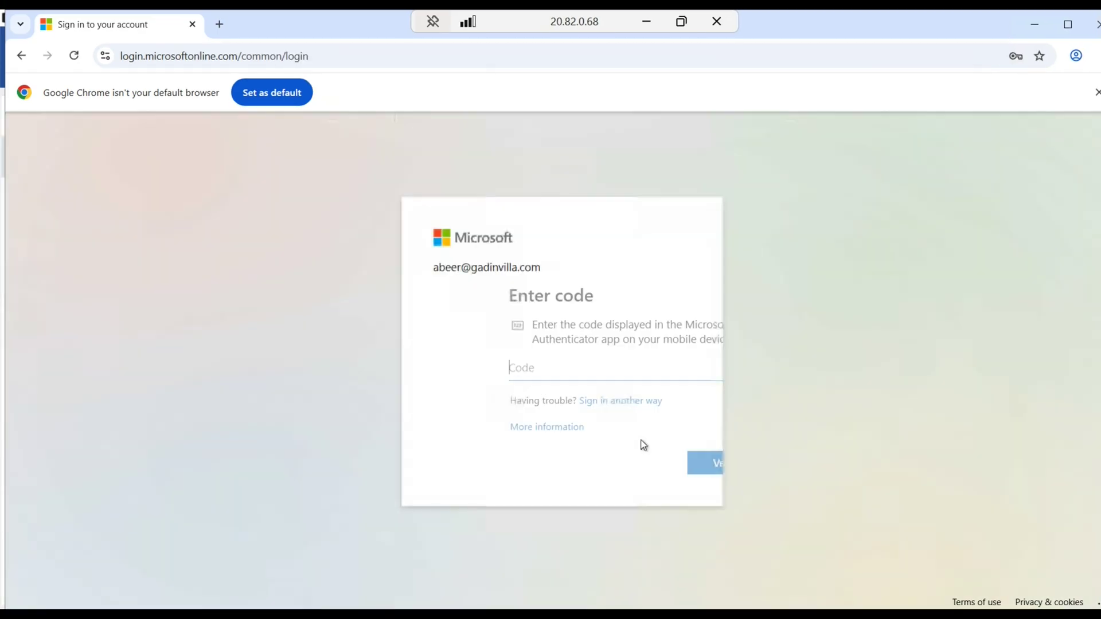
pyautogui.click(593, 380)
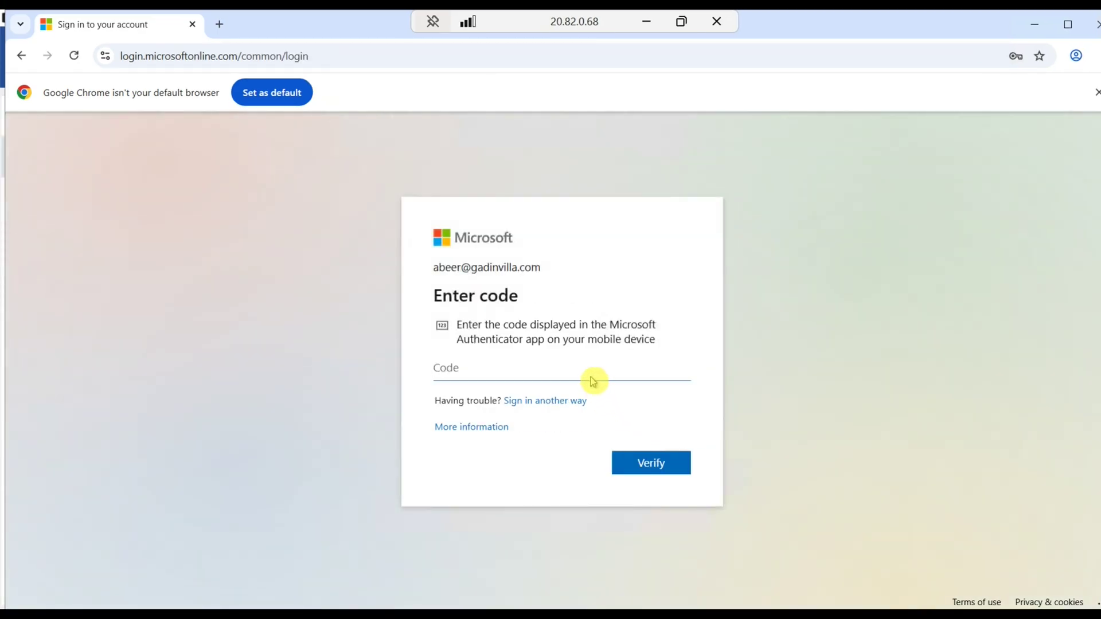
pyautogui.click(652, 462)
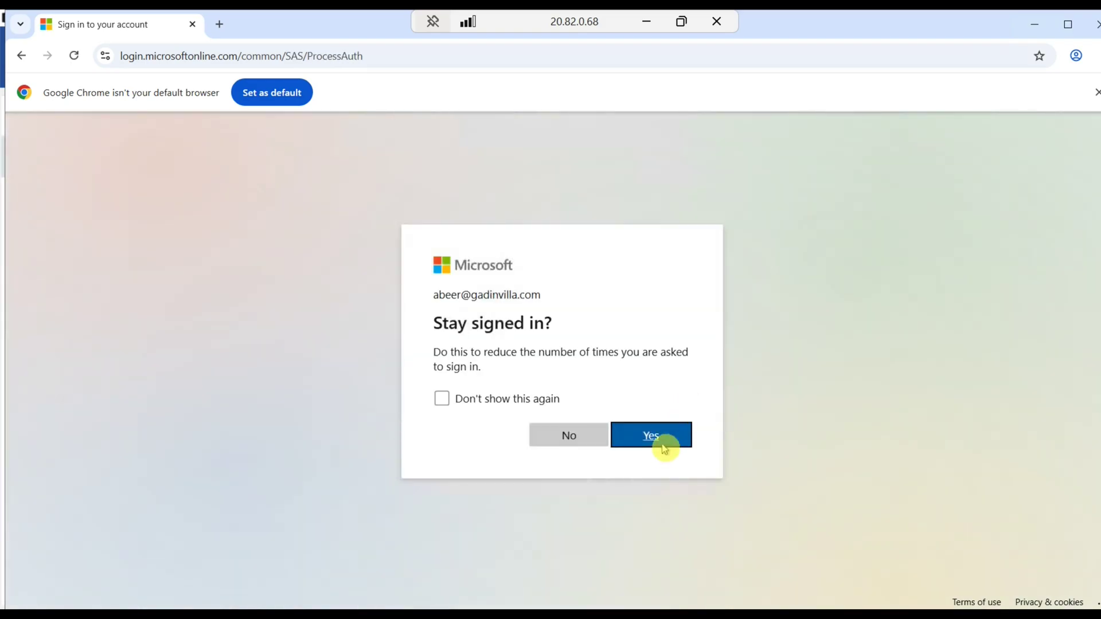
pyautogui.click(665, 443)
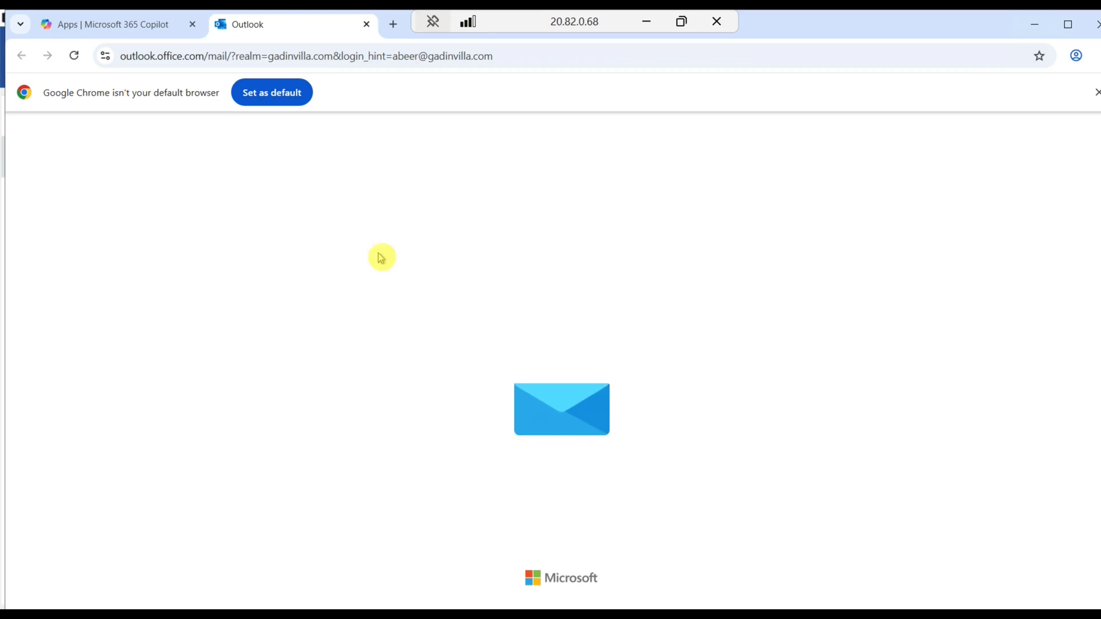
# Dismiss the Job completed notice in Stellar Migrator.
pyautogui.click(519, 596)
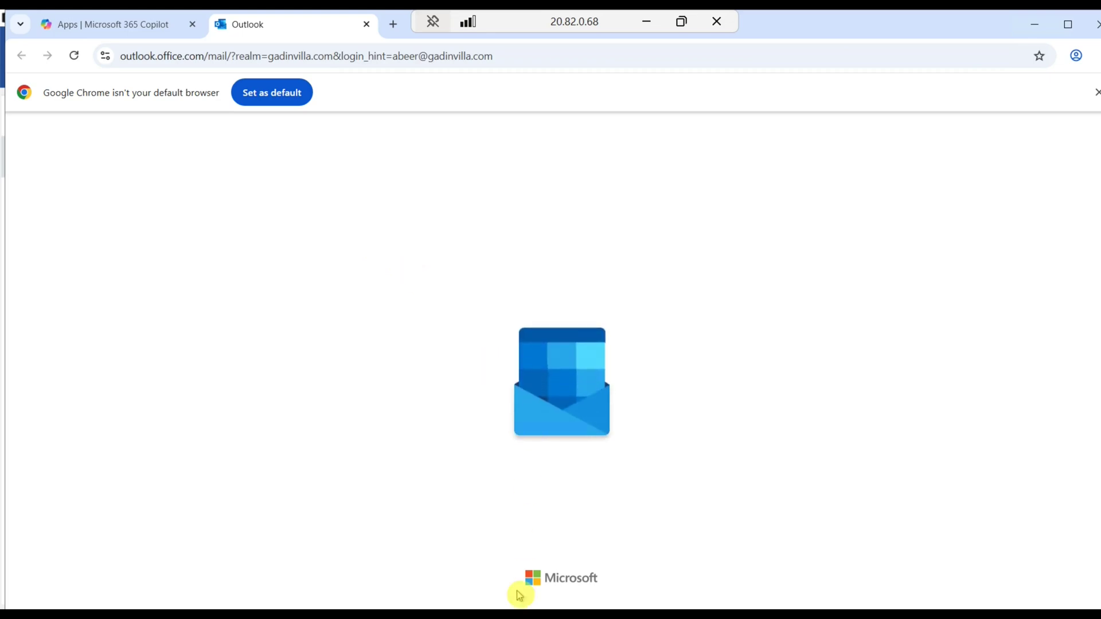
pyautogui.click(499, 596)
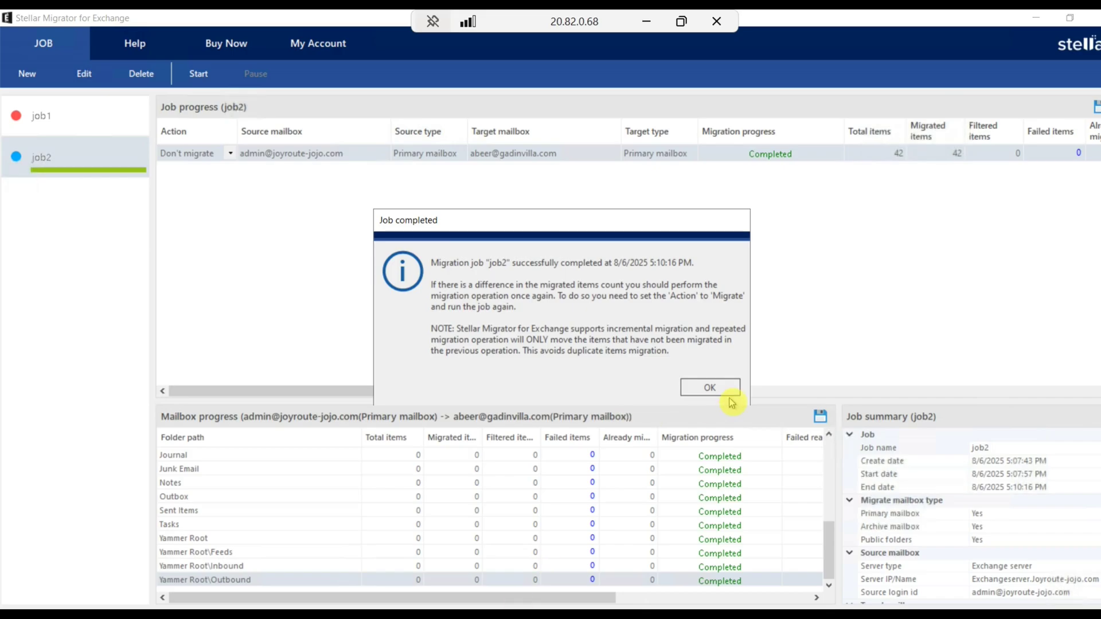
pyautogui.click(720, 394)
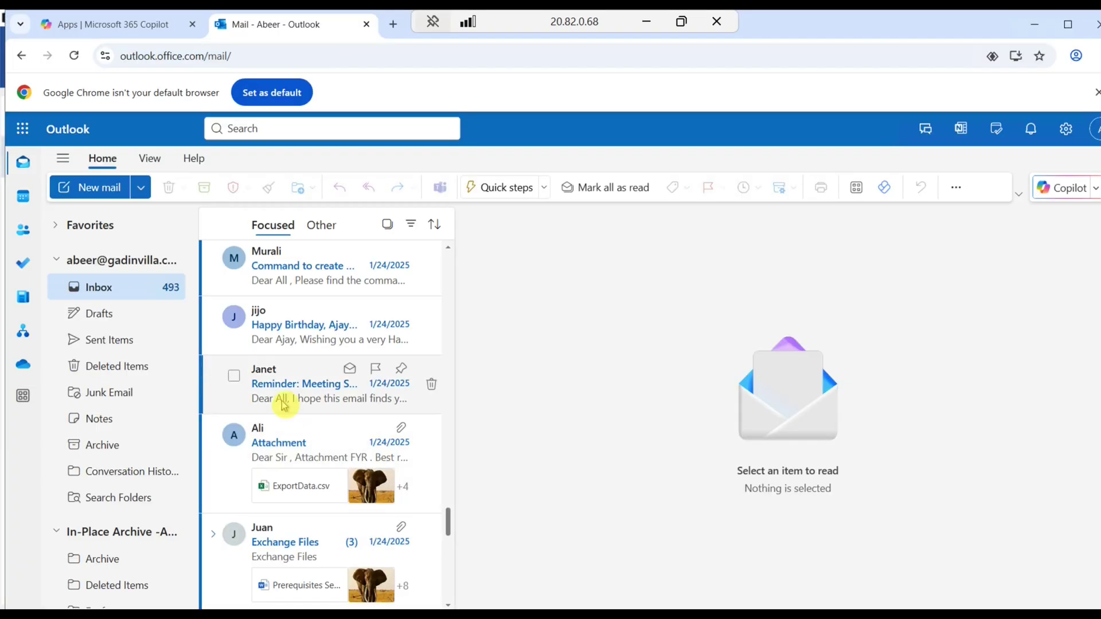
# Read the Data Center Maintenance, Vodafone celebration, birthday and URL Binding emails in the Outlook Inbox.
pyautogui.click(306, 411)
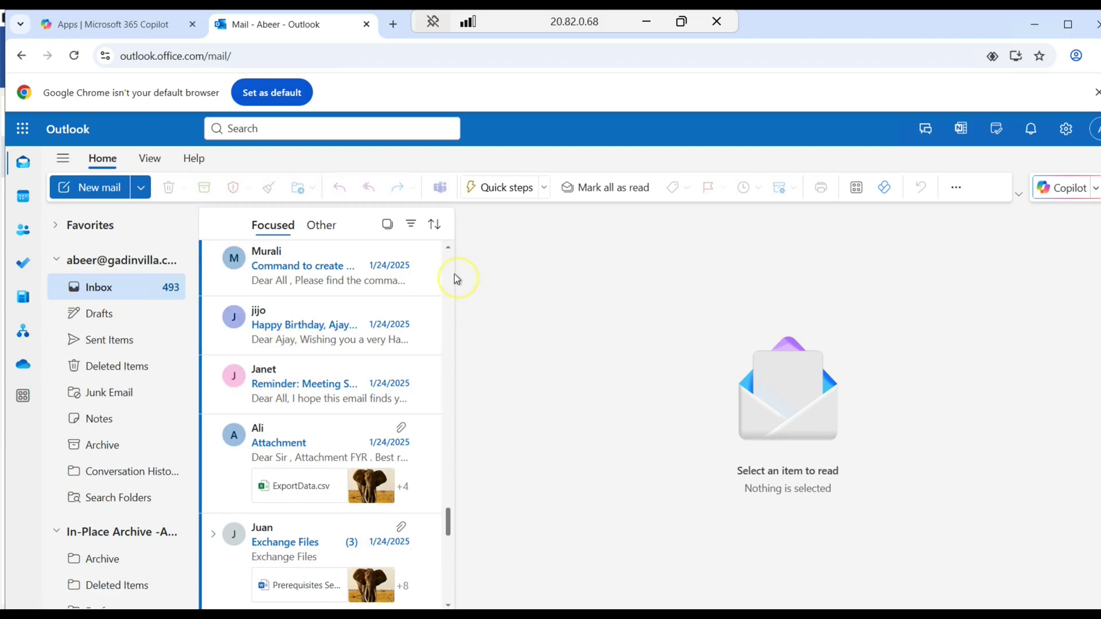
pyautogui.scroll(5, 457, 280)
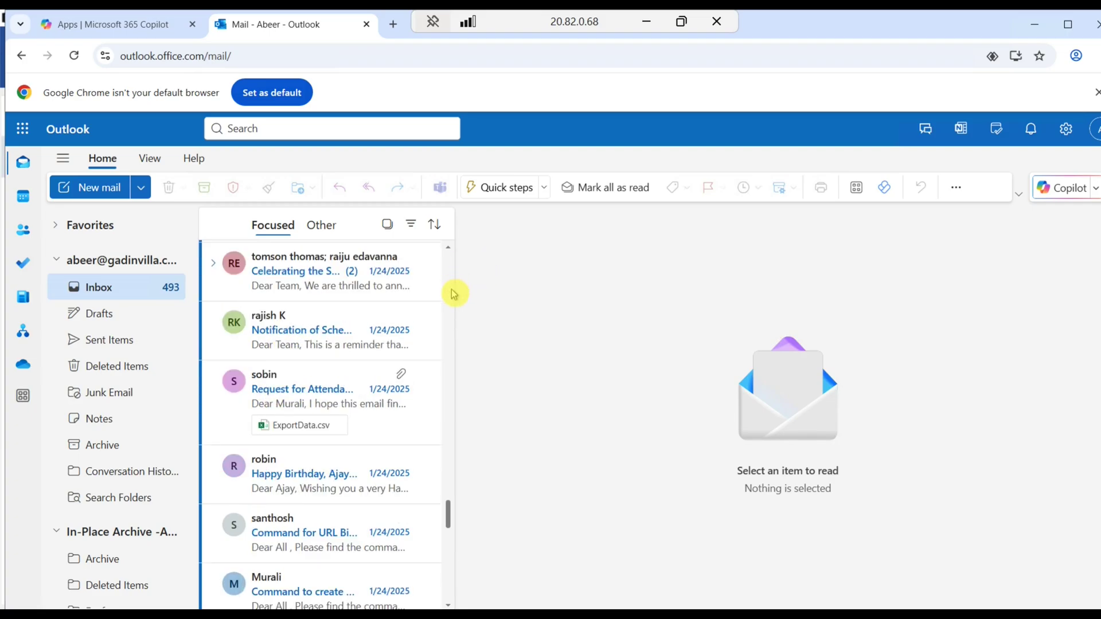
pyautogui.moveTo(466, 295); pyautogui.dragTo(645, 321)
pyautogui.click(332, 342)
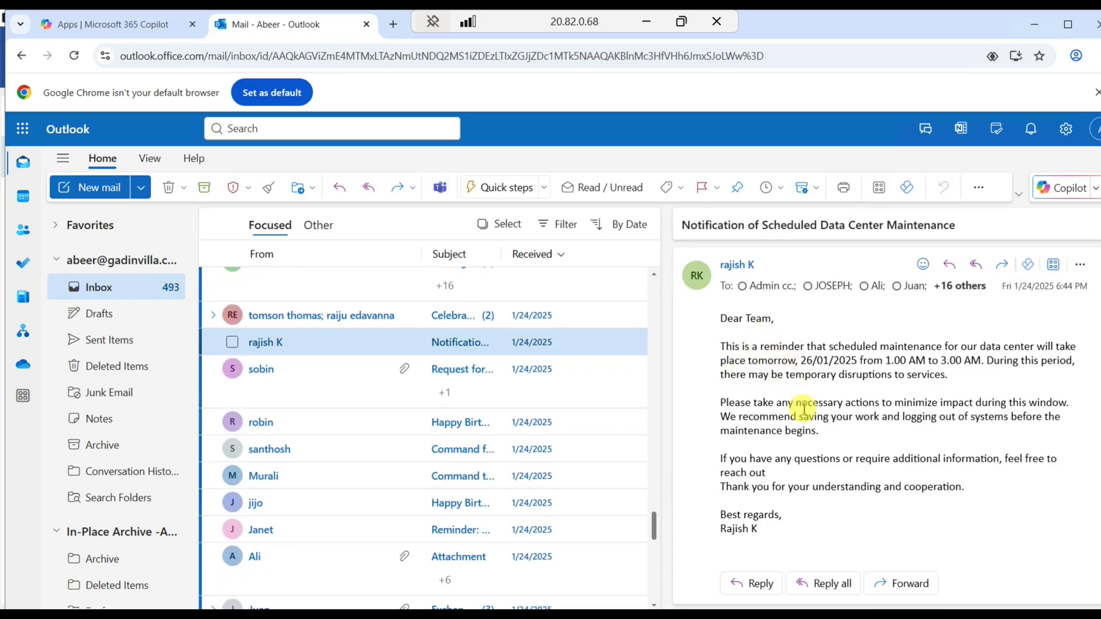
pyautogui.click(762, 286)
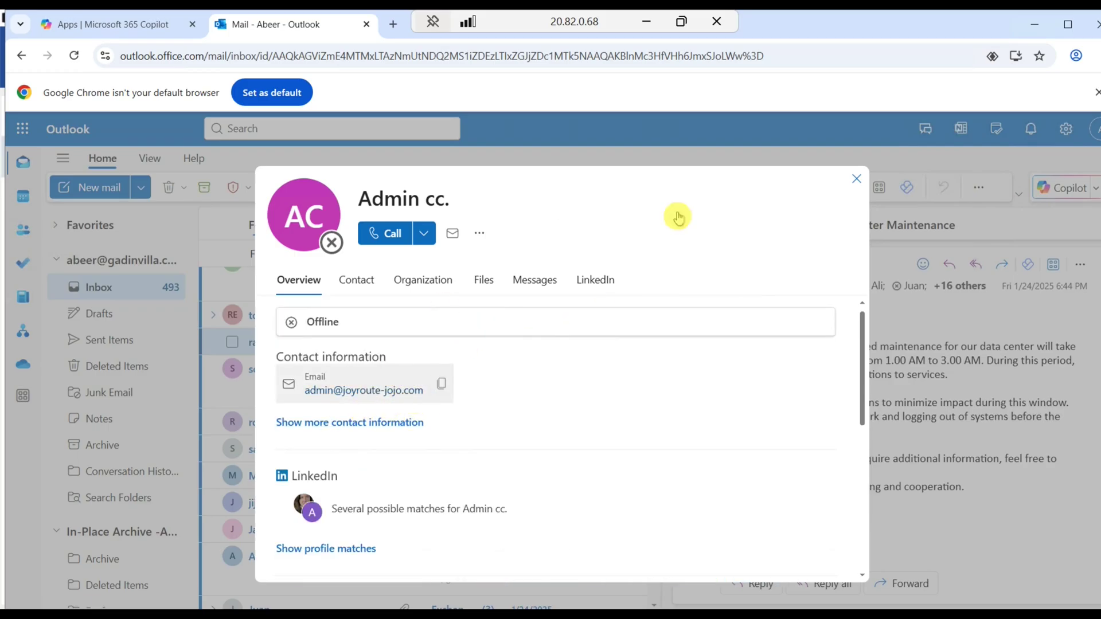
pyautogui.click(855, 182)
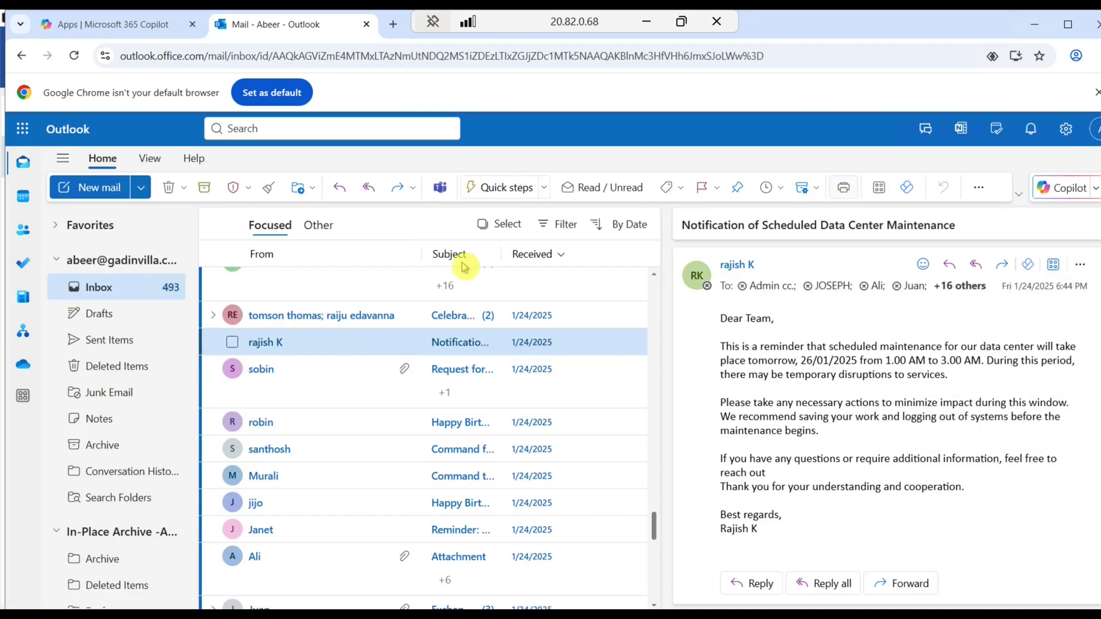
pyautogui.click(301, 321)
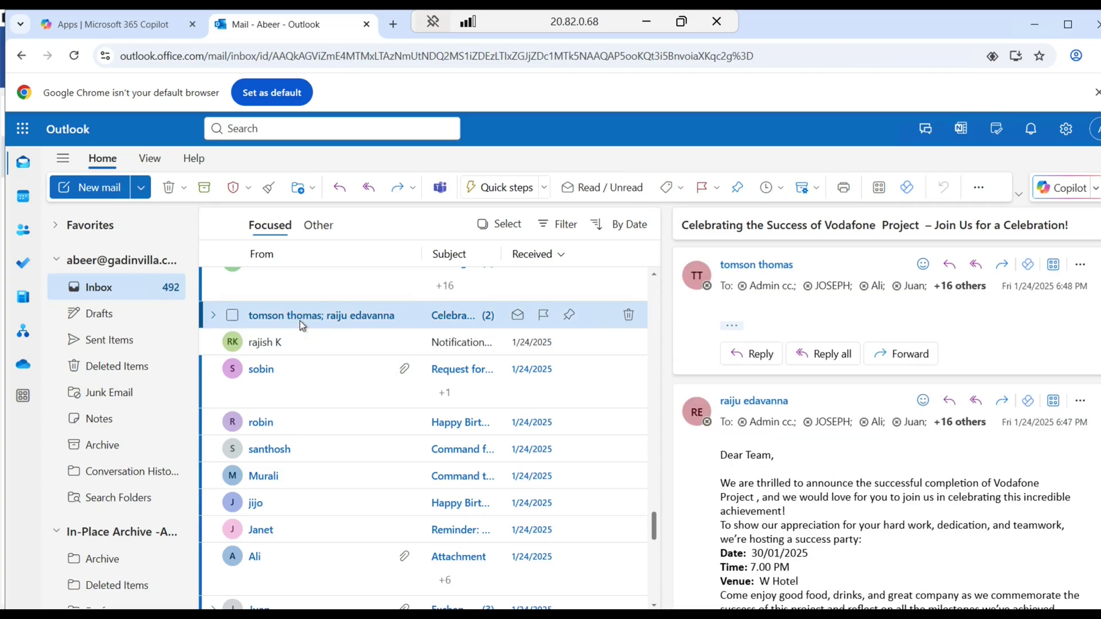
pyautogui.scroll(-4, 866, 486)
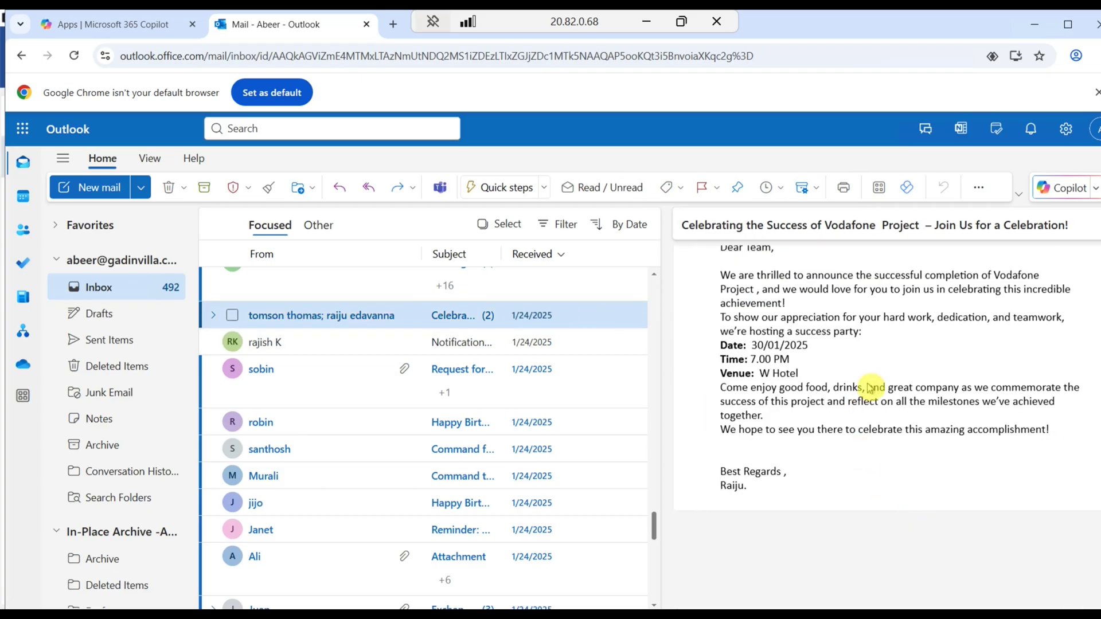
pyautogui.click(267, 423)
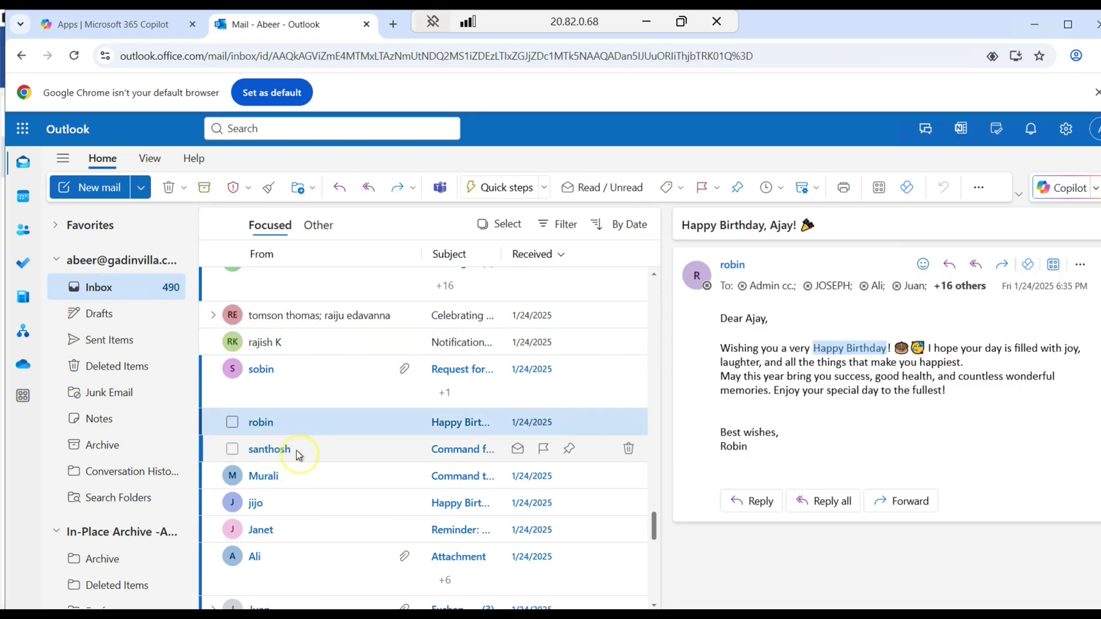
pyautogui.click(270, 449)
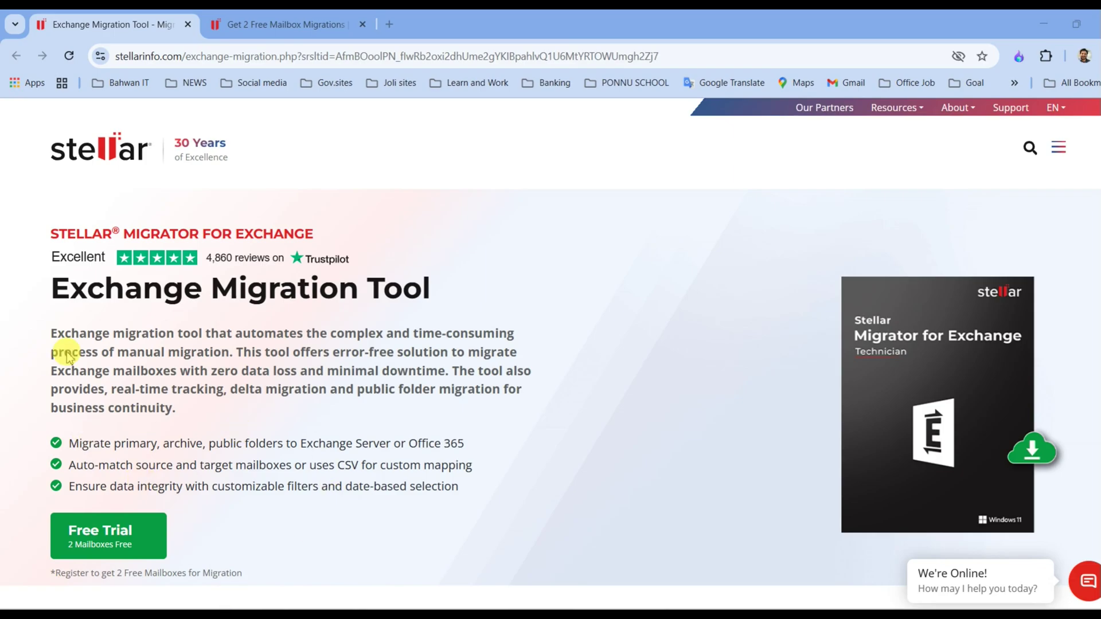
pyautogui.doubleClick(58, 232)
pyautogui.click(167, 235)
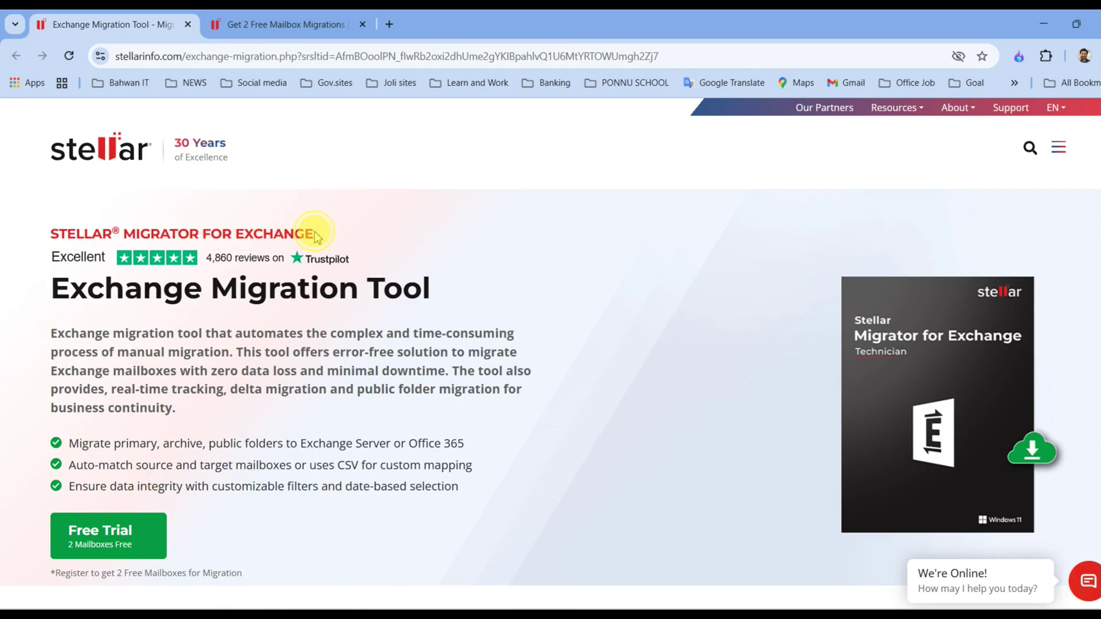
pyautogui.moveTo(51, 234); pyautogui.dragTo(64, 234)
pyautogui.click(64, 233)
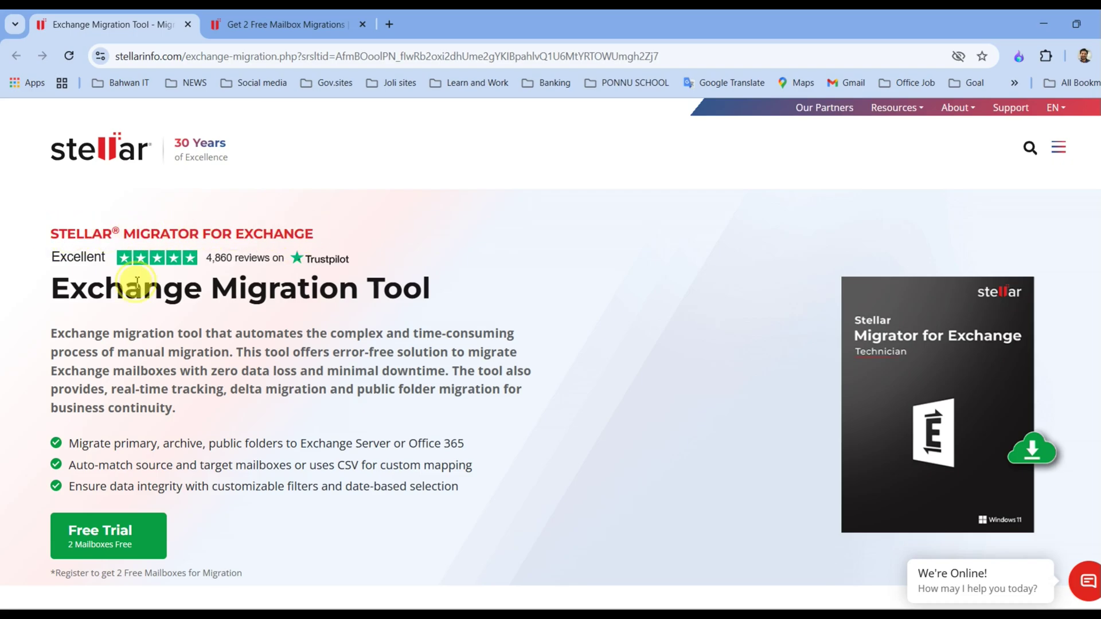
pyautogui.moveTo(52, 288); pyautogui.dragTo(350, 288)
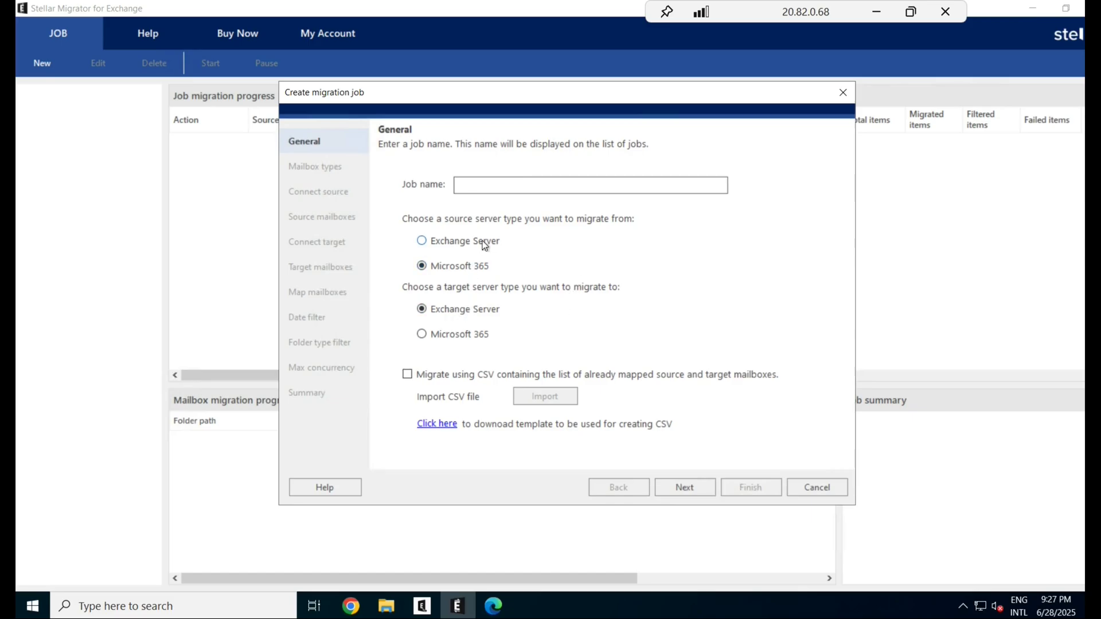
pyautogui.click(481, 334)
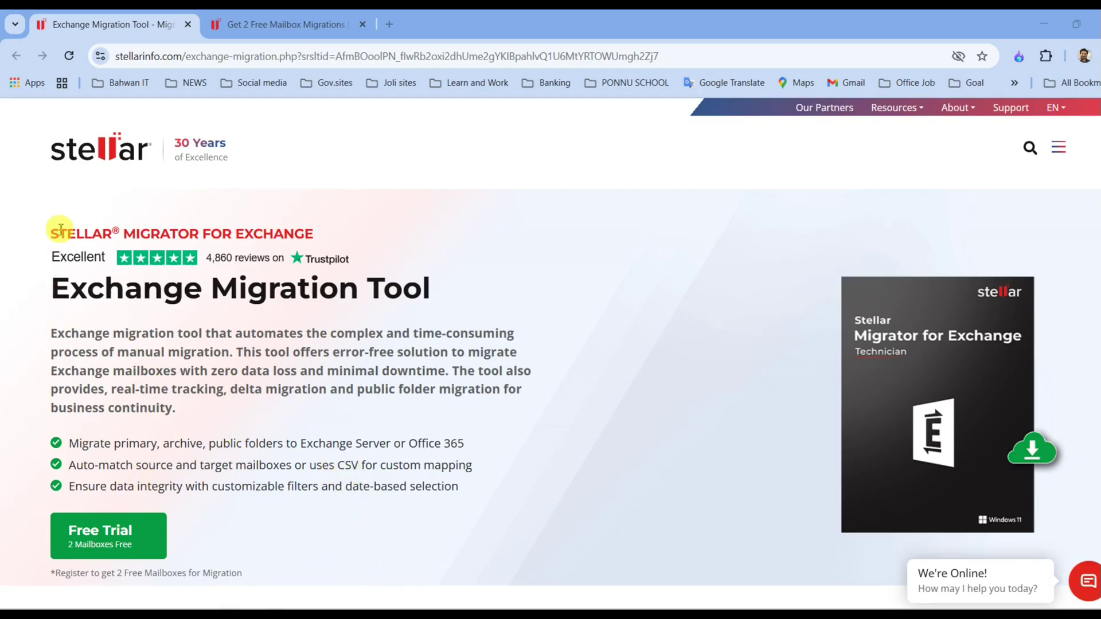
pyautogui.moveTo(52, 233); pyautogui.dragTo(126, 231)
pyautogui.click(126, 231)
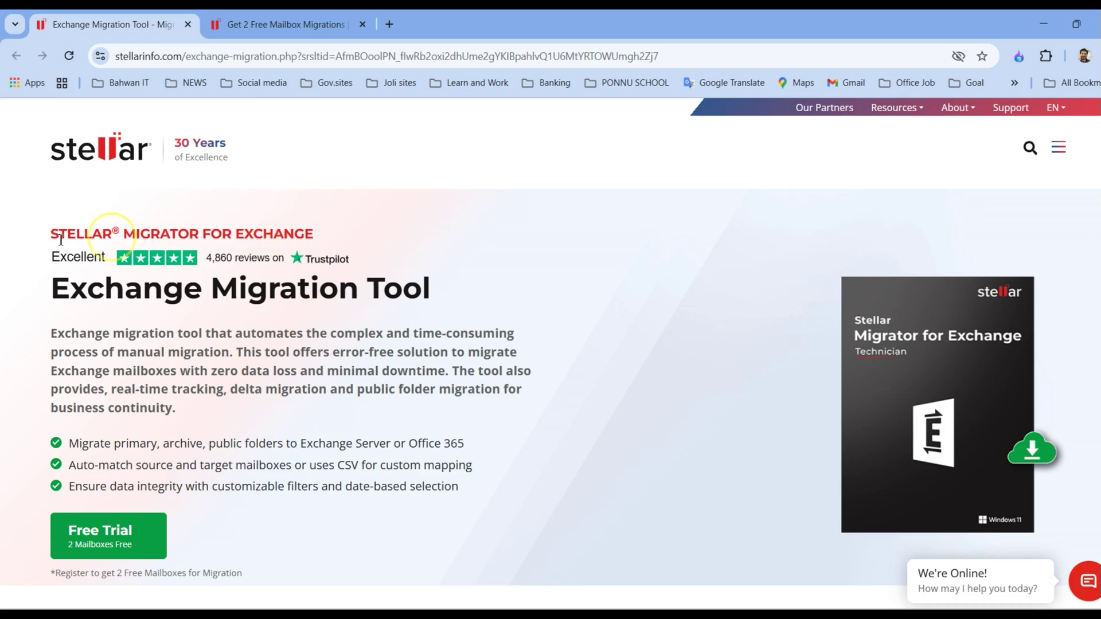